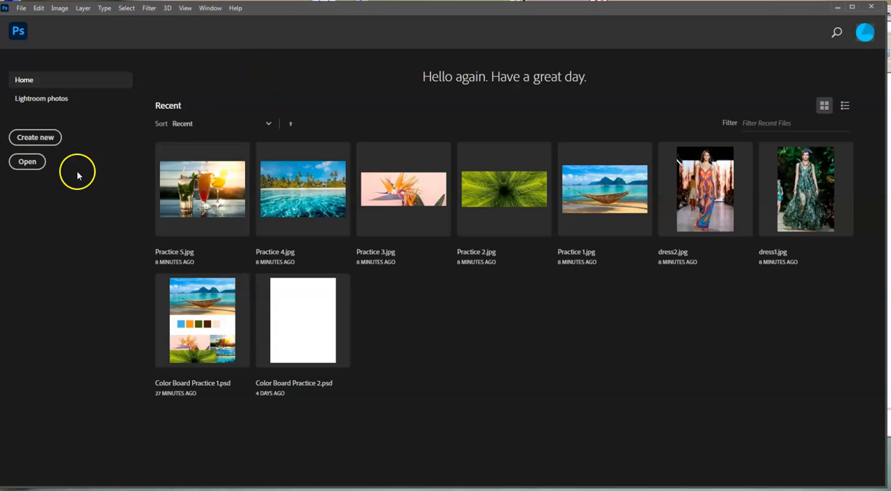
# Create a portrait 8.5 x 11 inch document at 300 pixels/inch in 8-bit RGB Color with a white background.
pyautogui.click(55, 141)
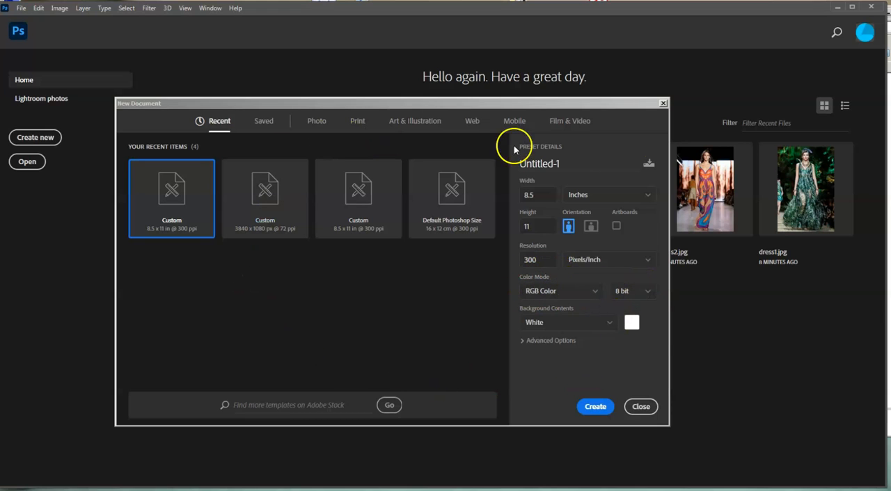
pyautogui.click(578, 293)
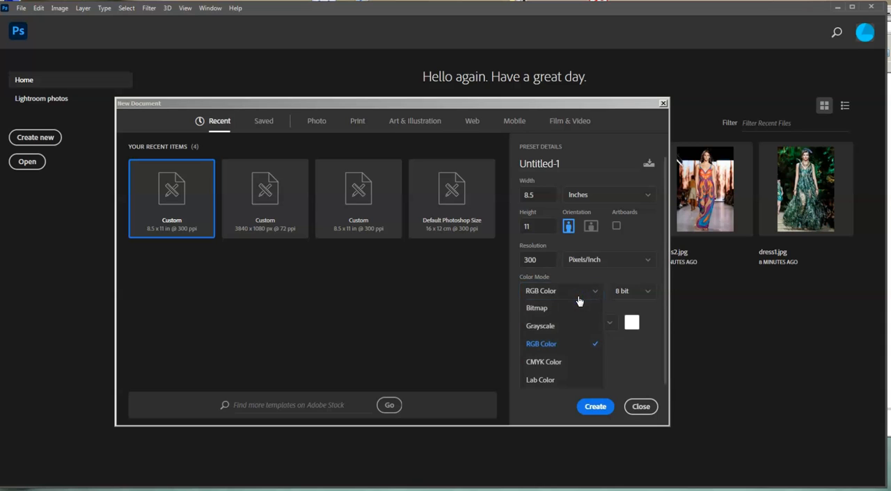
pyautogui.click(600, 345)
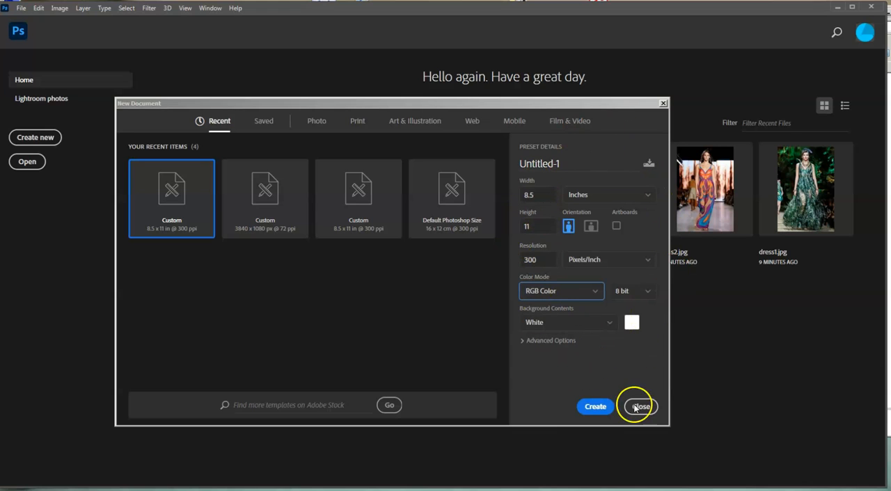
pyautogui.click(595, 407)
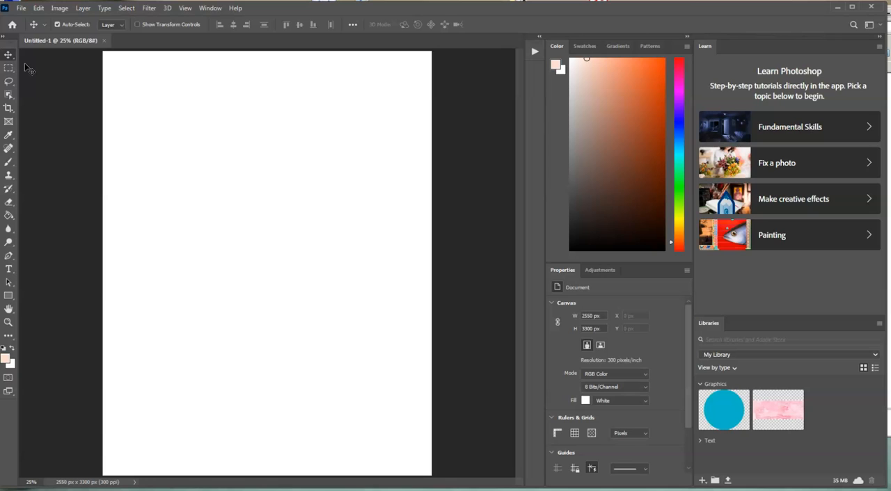
# Open Practice 1.jpg and undock it into a floating window beside the blank page.
pyautogui.click(21, 8)
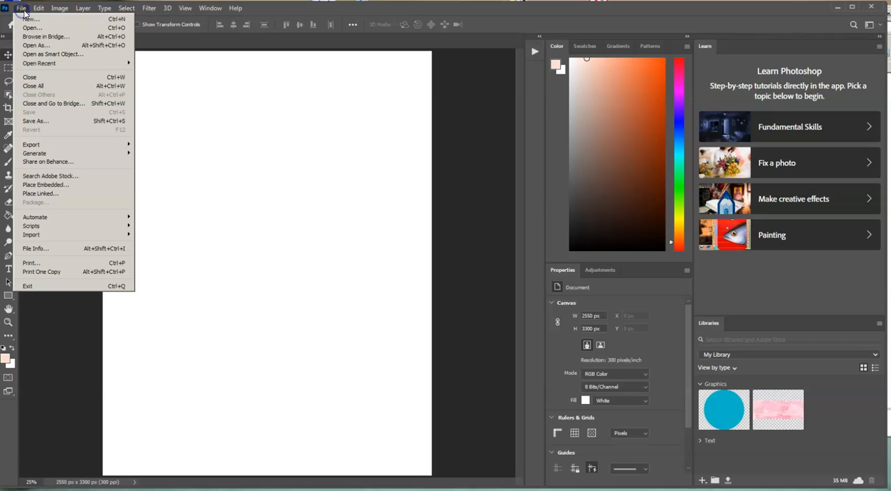
pyautogui.click(31, 27)
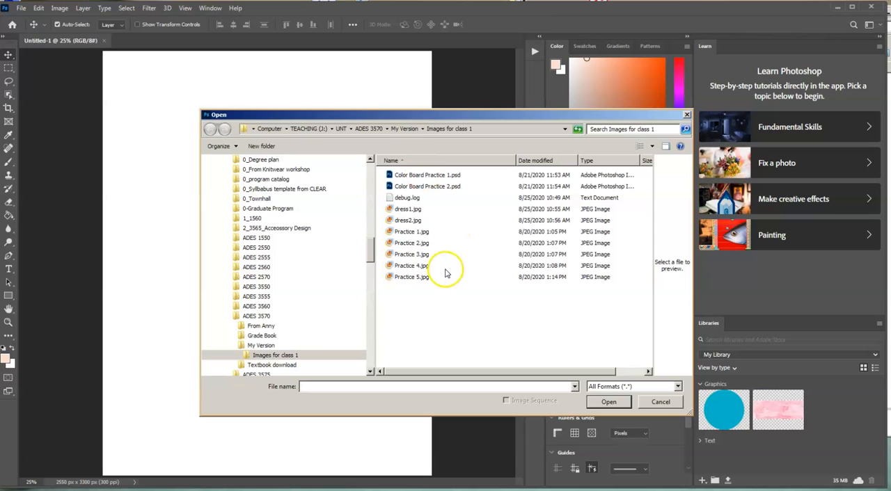
pyautogui.click(412, 232)
pyautogui.click(608, 402)
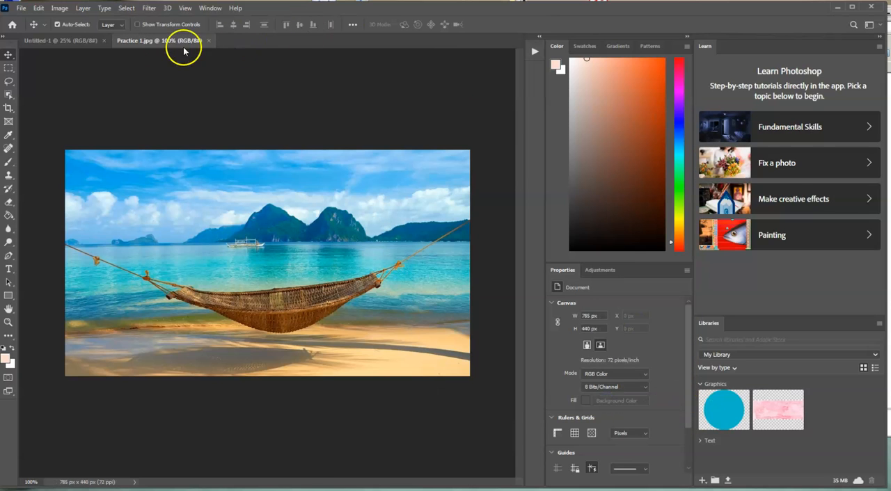
pyautogui.moveTo(159, 44); pyautogui.dragTo(350, 61)
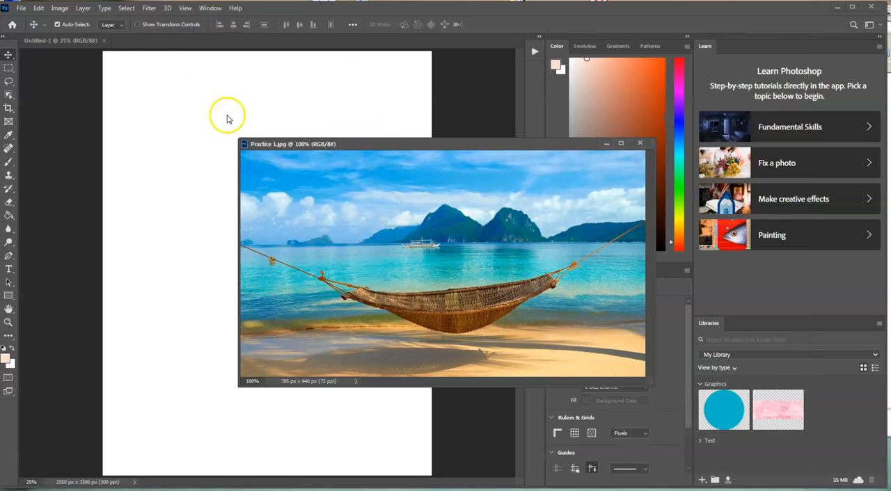
pyautogui.moveTo(362, 145); pyautogui.dragTo(431, 114)
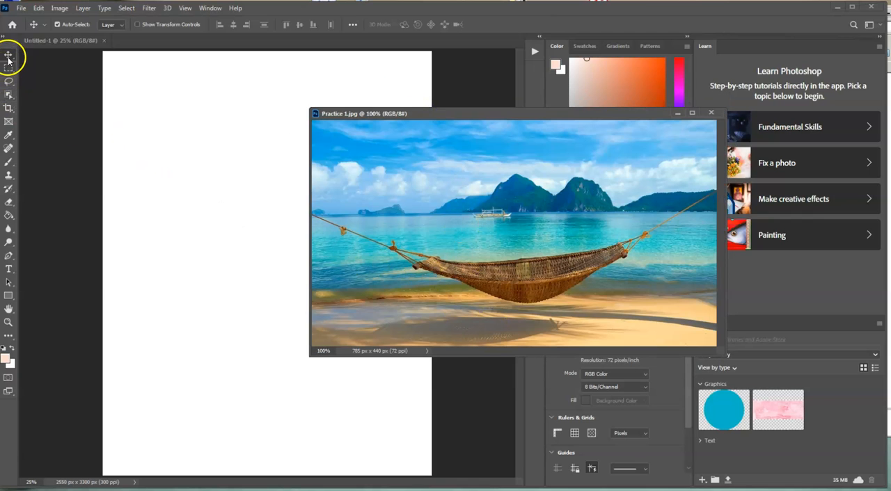
# Copy the hammock photo onto the Untitled-1 page with the Move tool and close Practice 1.jpg.
pyautogui.moveTo(8, 58); pyautogui.dragTo(63, 54)
pyautogui.click(9, 135)
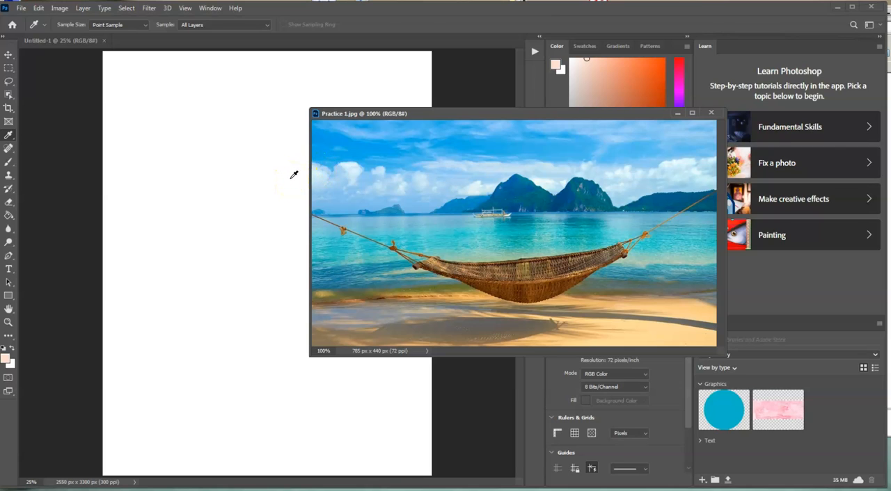
pyautogui.press('v')
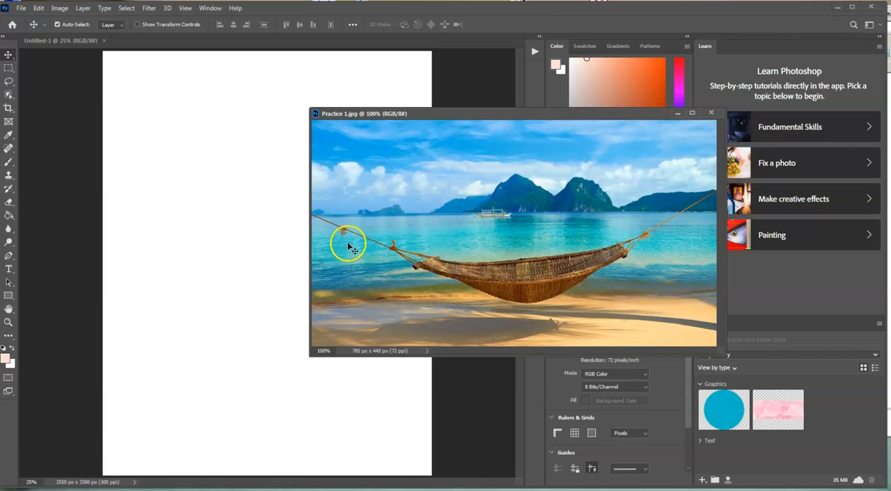
pyautogui.click(437, 214)
pyautogui.moveTo(437, 214); pyautogui.dragTo(213, 202)
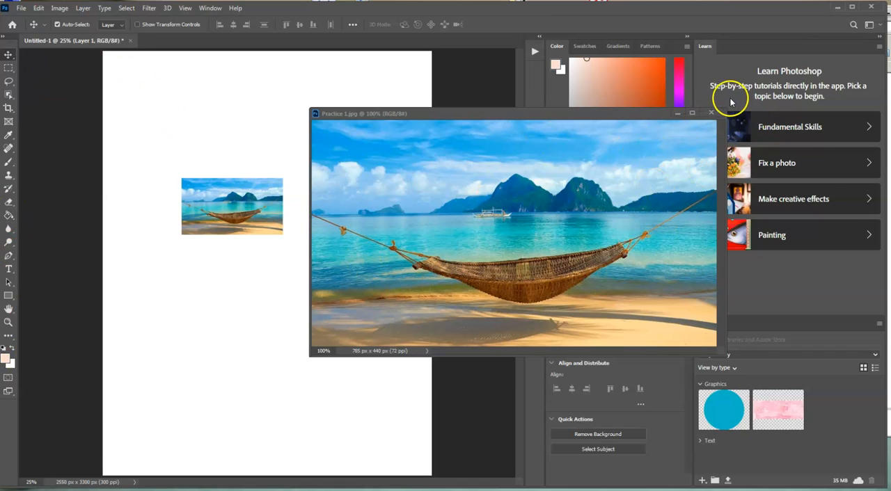
pyautogui.click(710, 114)
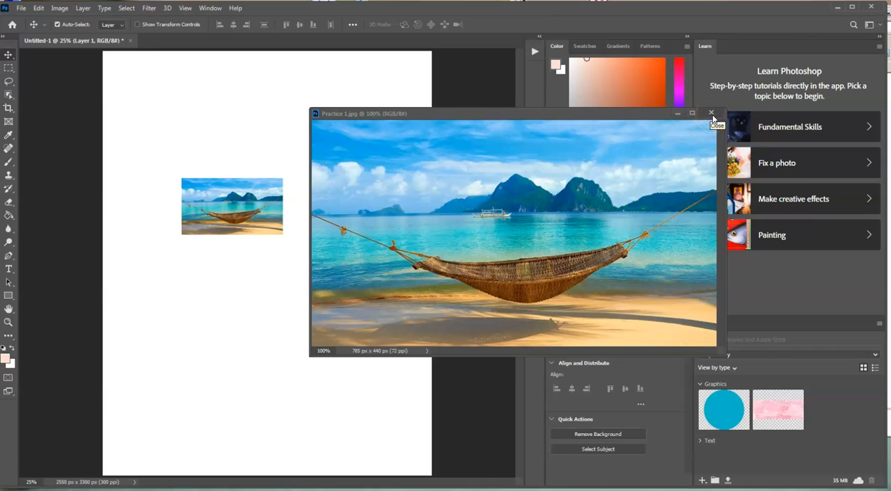
pyautogui.click(711, 114)
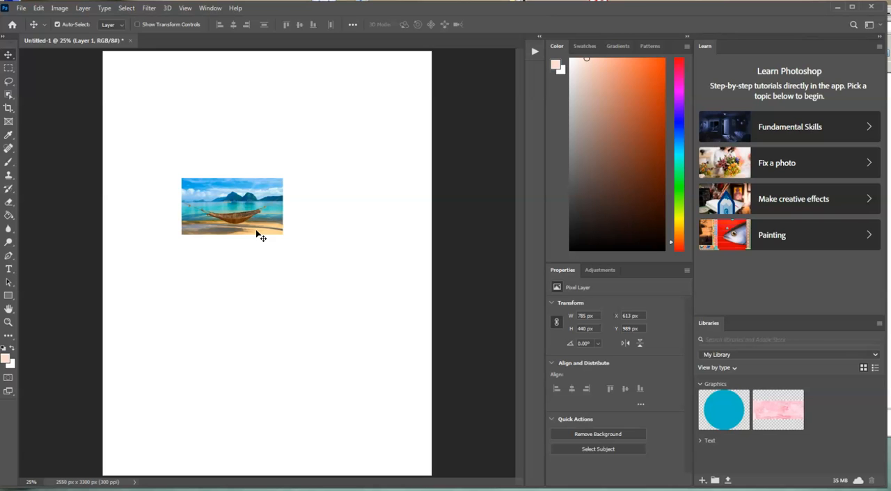
# Free-transform the hammock photo to about 1940 x 1163 px, rotated about -3.5°, covering the page's upper-left corner.
pyautogui.click(39, 8)
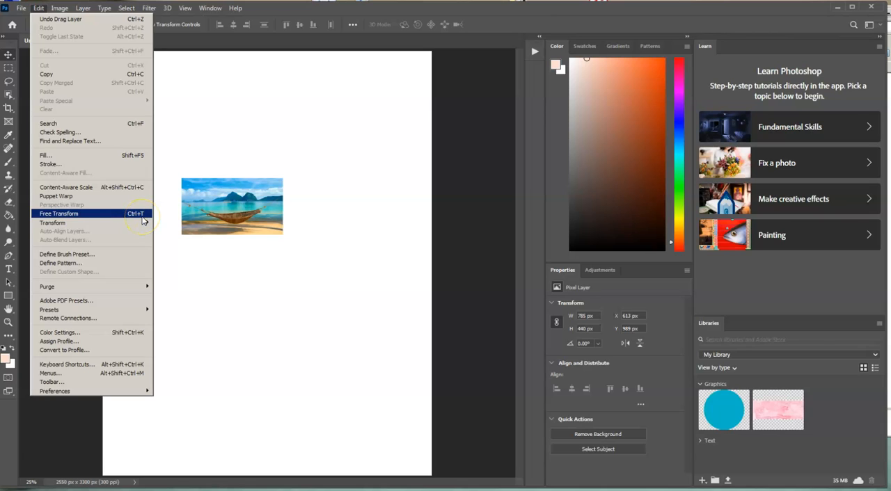
pyautogui.click(353, 305)
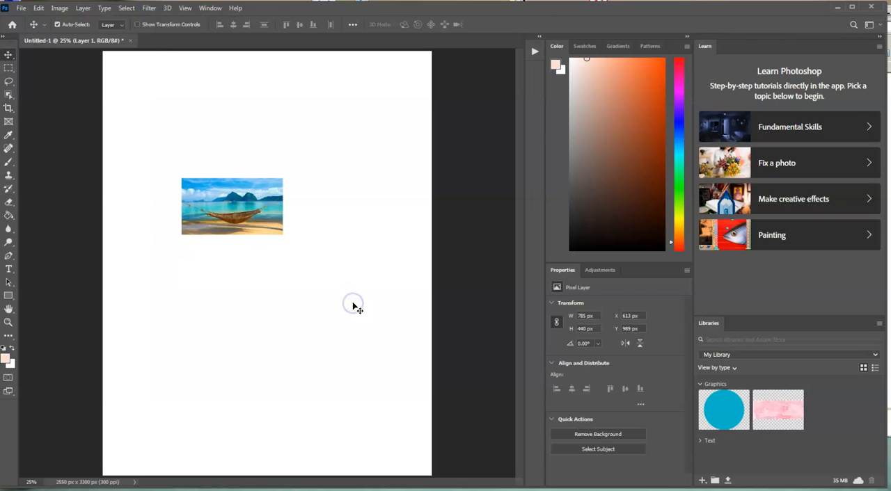
pyautogui.click(373, 307)
pyautogui.hotkey('ctrl', 't')
pyautogui.moveTo(284, 236); pyautogui.dragTo(396, 310)
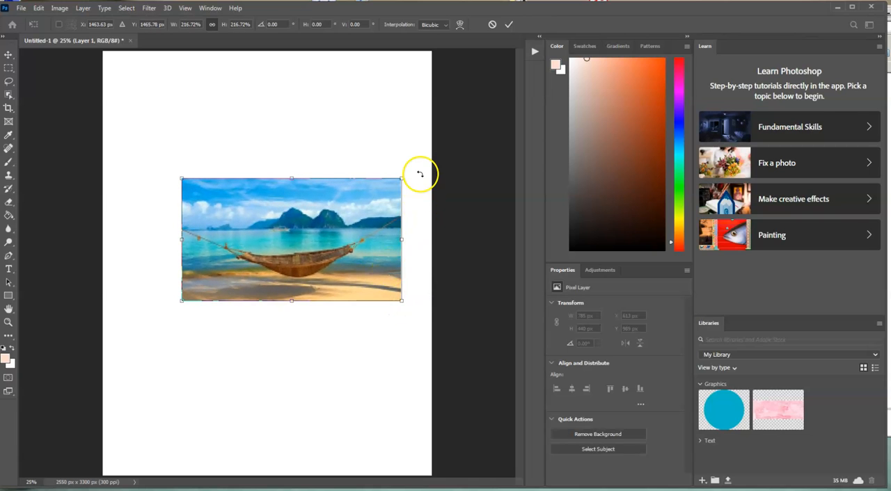
pyautogui.moveTo(351, 263); pyautogui.dragTo(427, 301)
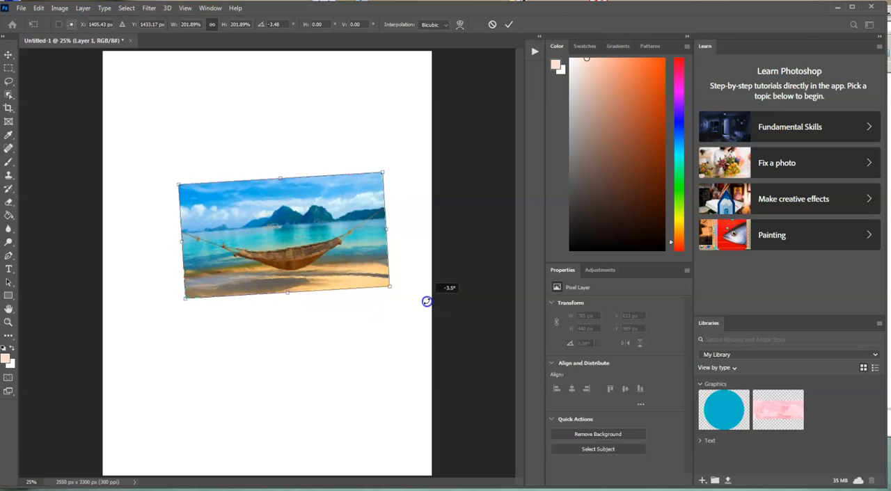
pyautogui.moveTo(364, 270); pyautogui.dragTo(332, 173)
pyautogui.click(464, 265)
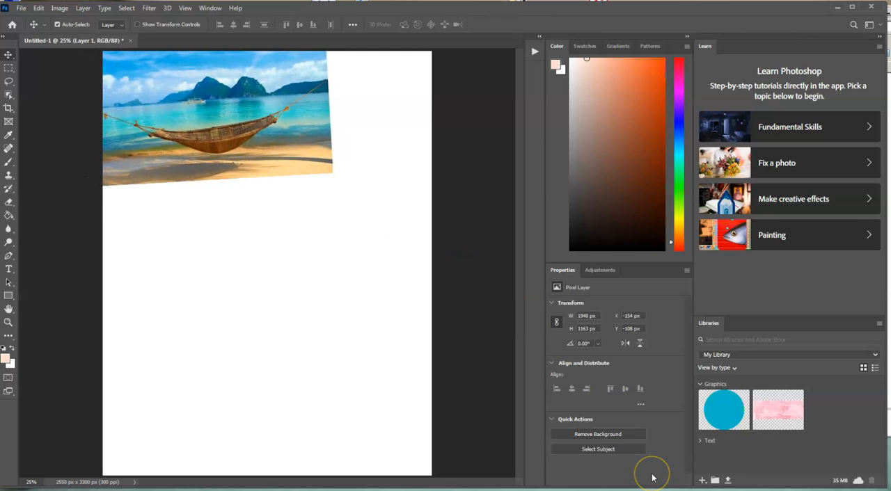
# Open Practice 2.jpg and undock it into a floating window beside the Untitled-1 page.
pyautogui.click(21, 10)
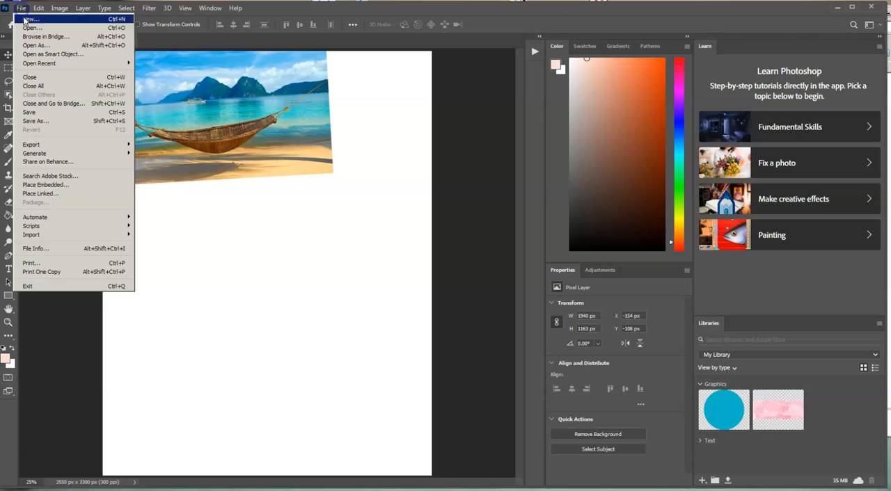
pyautogui.click(31, 28)
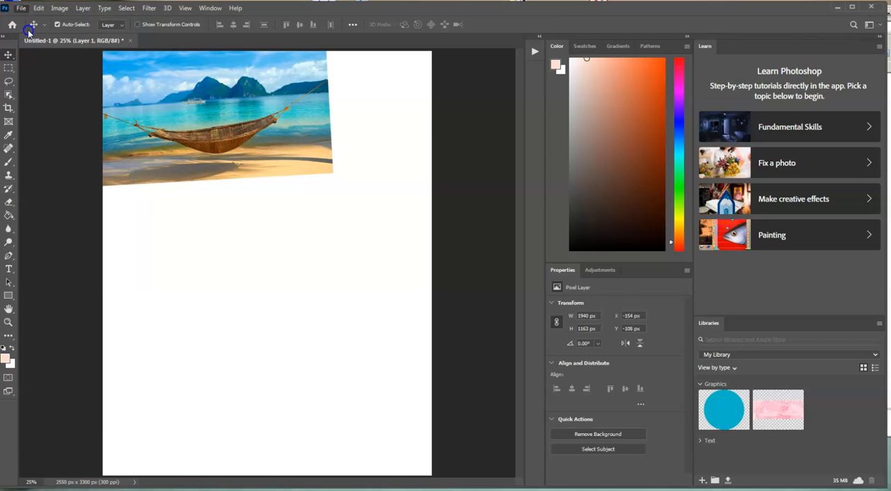
pyautogui.click(411, 243)
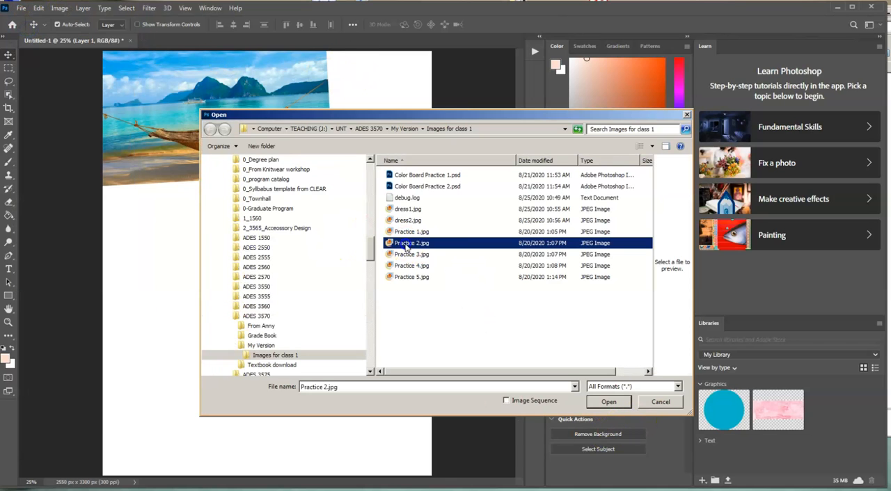
pyautogui.click(608, 402)
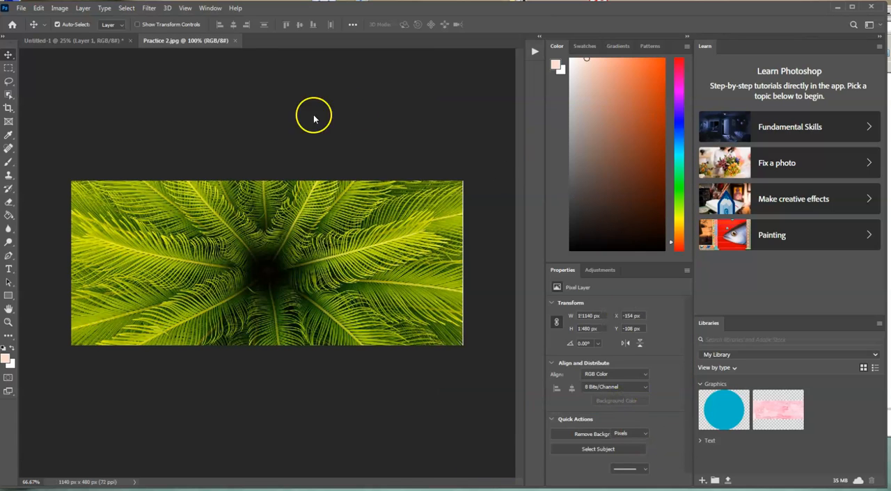
pyautogui.moveTo(195, 39); pyautogui.dragTo(327, 132)
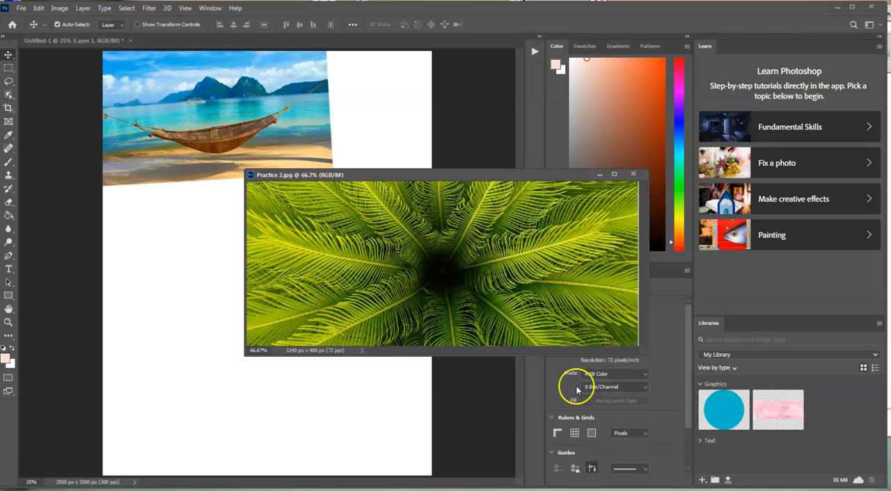
pyautogui.moveTo(503, 175); pyautogui.dragTo(567, 160)
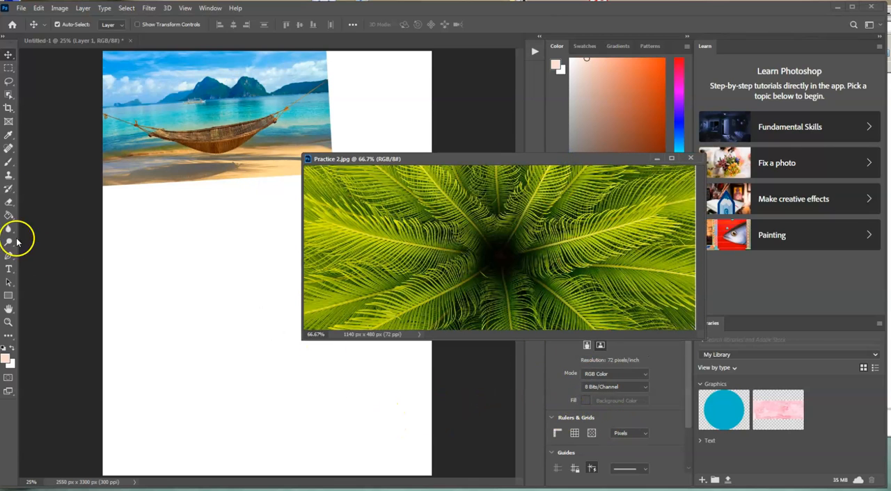
pyautogui.click(7, 177)
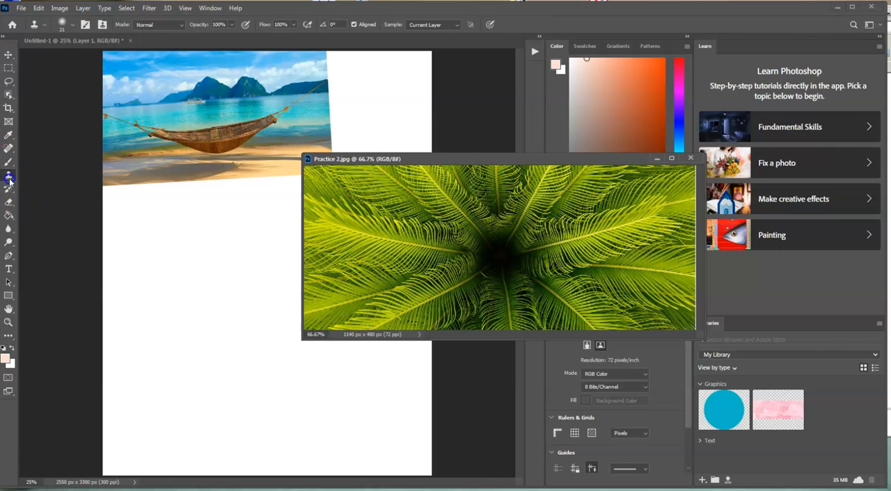
pyautogui.moveTo(14, 183); pyautogui.dragTo(72, 177)
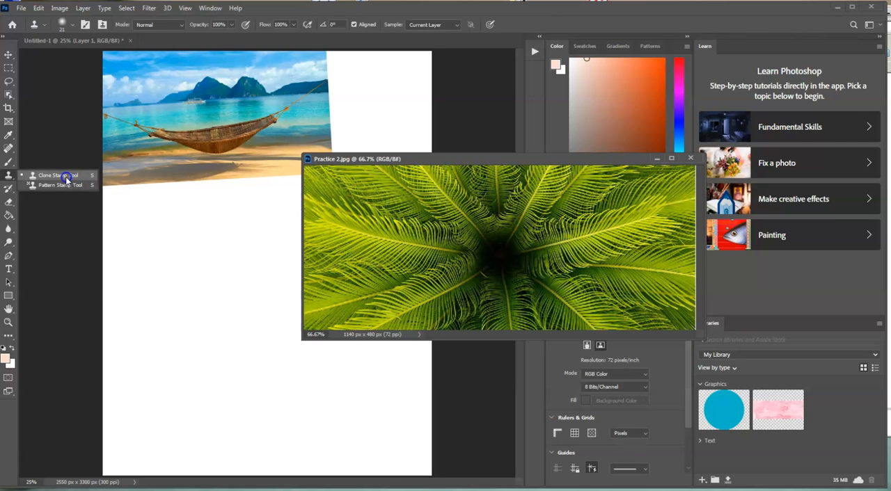
pyautogui.click(66, 179)
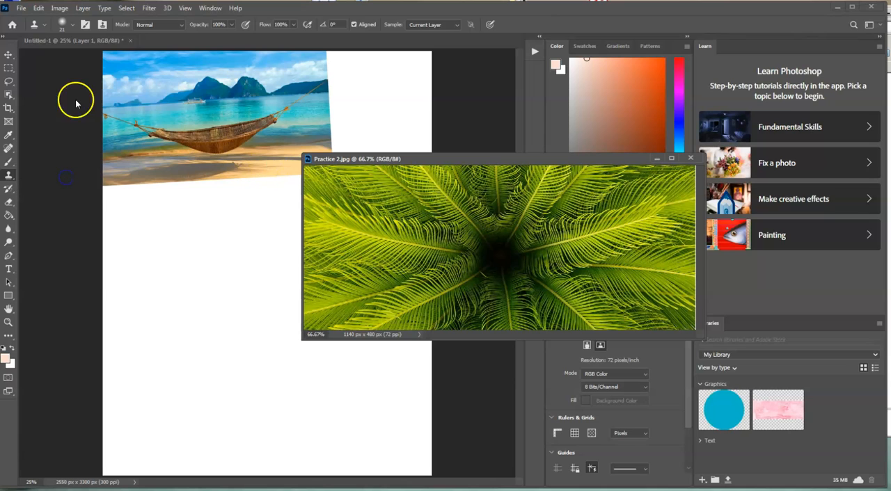
# Copy the palm leaf image onto the Untitled-1 page near its lower-right corner and close Practice 2.jpg.
pyautogui.click(8, 56)
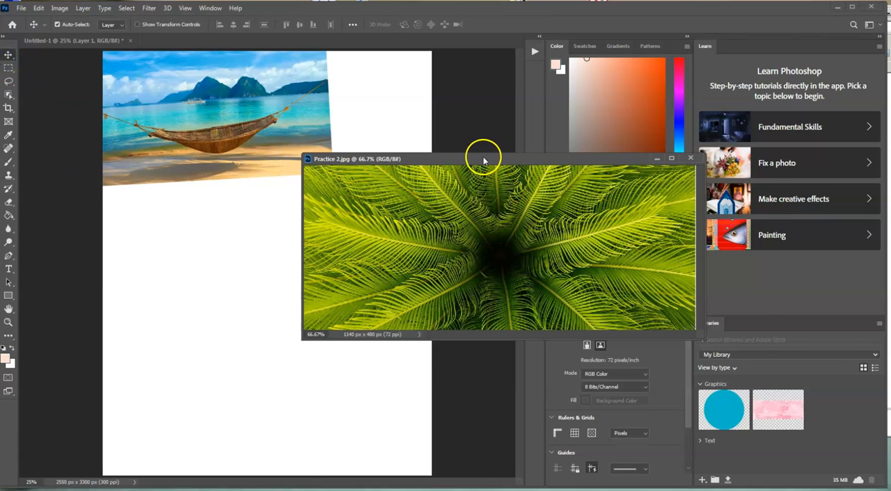
pyautogui.moveTo(486, 159); pyautogui.dragTo(529, 168)
pyautogui.moveTo(448, 246); pyautogui.dragTo(278, 328)
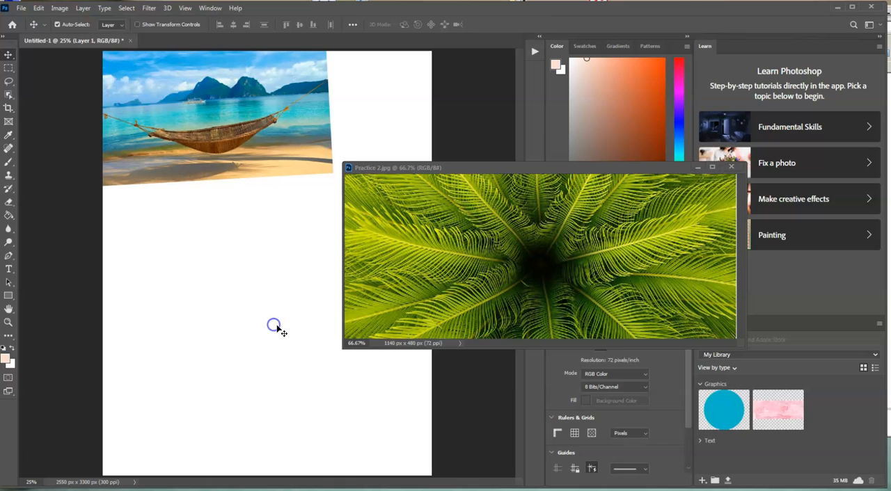
pyautogui.click(731, 167)
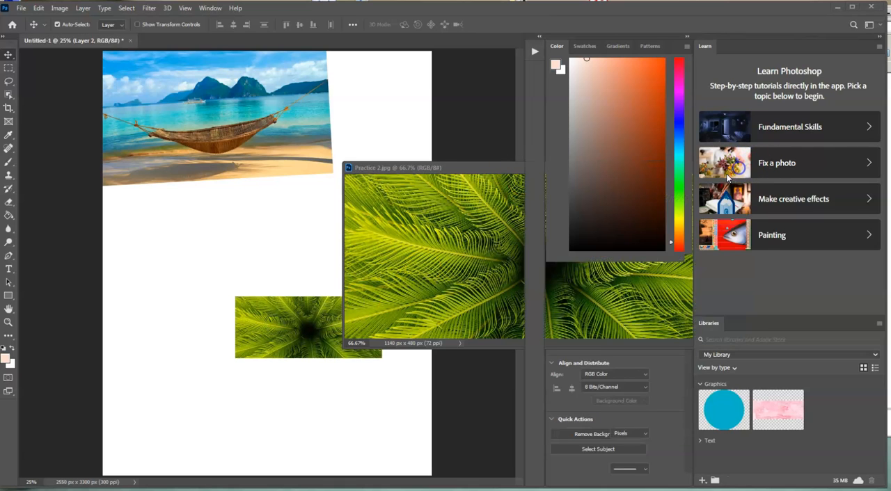
pyautogui.moveTo(354, 325); pyautogui.dragTo(401, 419)
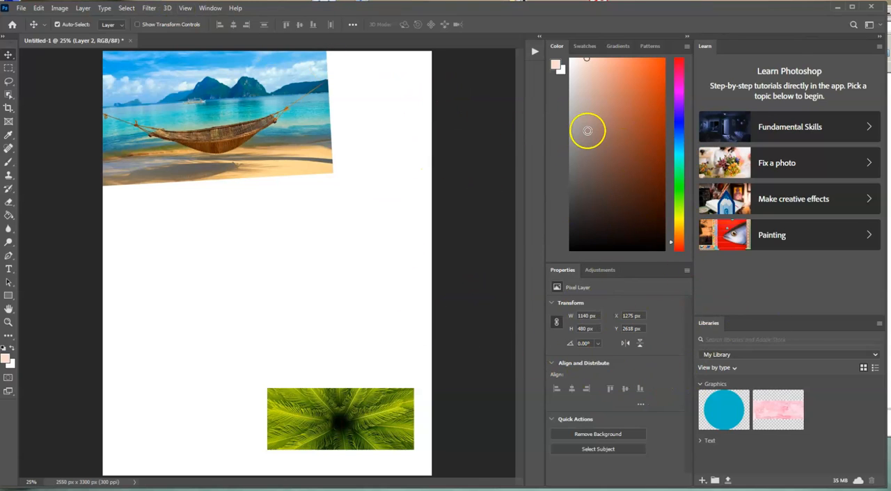
# Display the Layers panel for the Untitled-1 document.
pyautogui.click(213, 8)
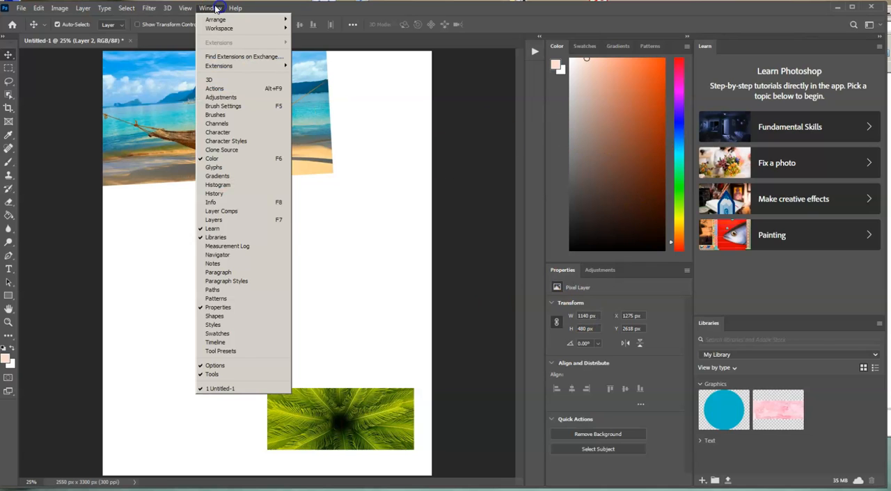
pyautogui.click(259, 222)
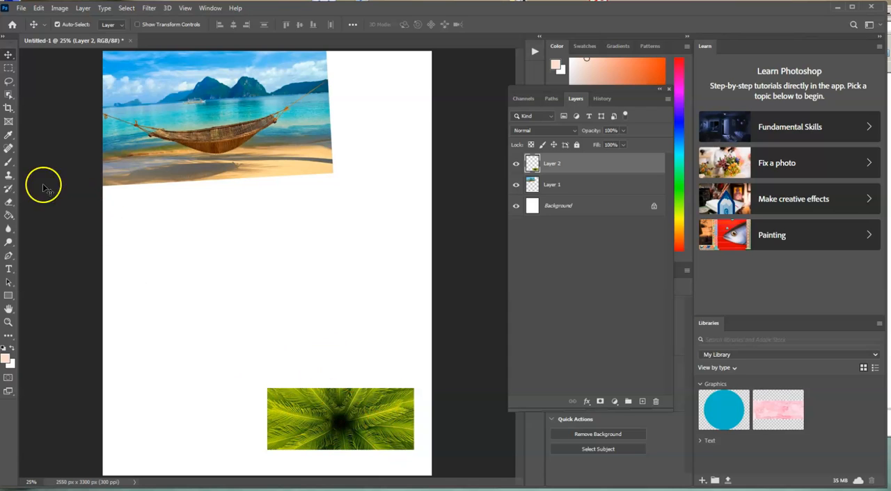
pyautogui.click(11, 178)
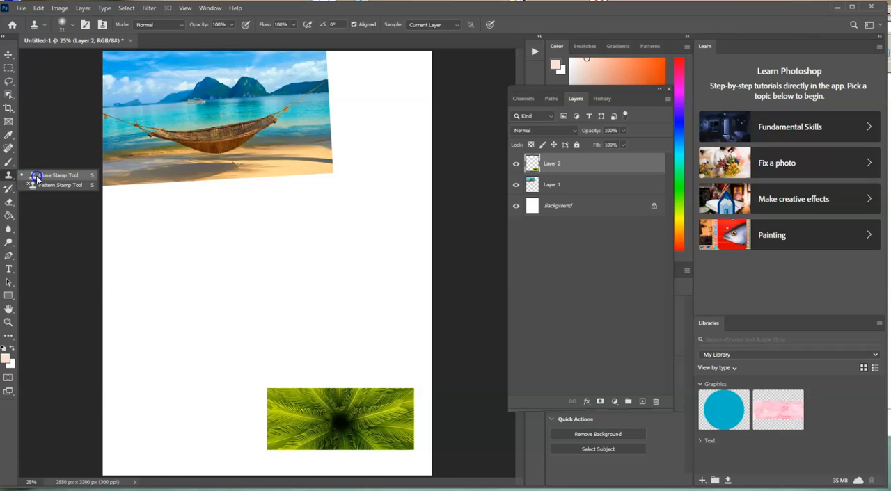
pyautogui.click(80, 180)
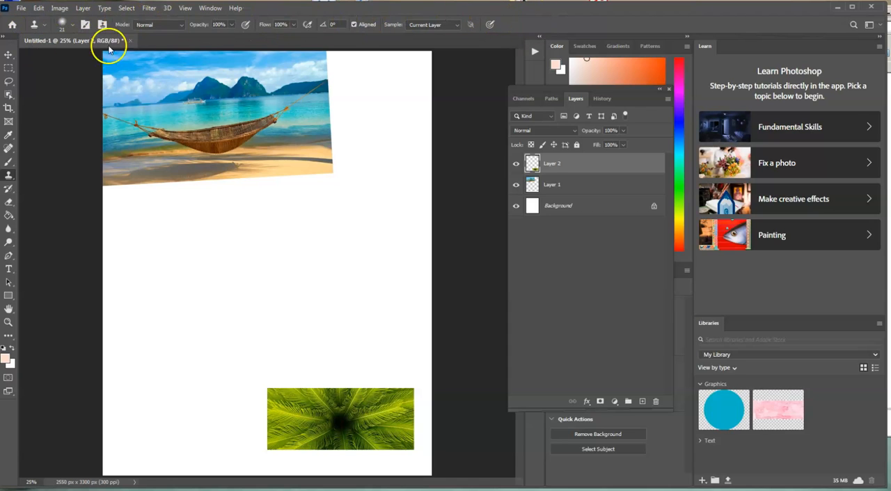
pyautogui.click(8, 67)
pyautogui.click(9, 135)
pyautogui.click(10, 148)
pyautogui.click(9, 173)
pyautogui.click(10, 162)
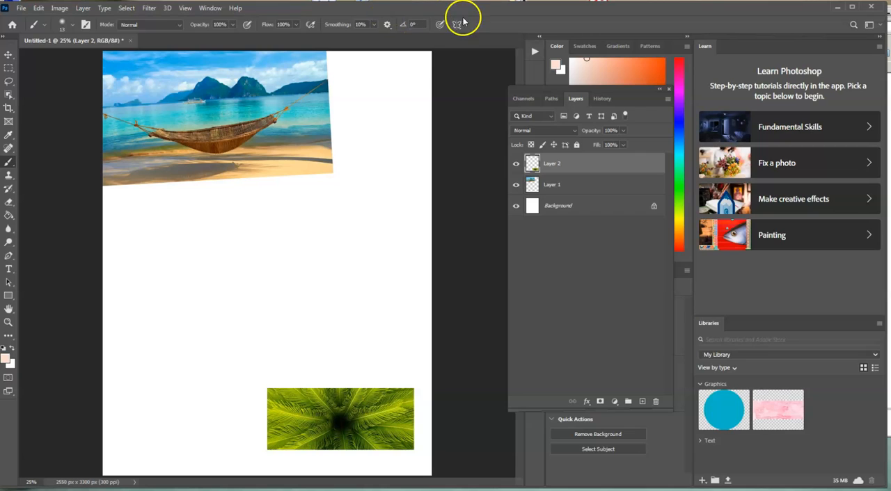
# Choose the Clone Stamp tool and set its brush size to 143 px.
pyautogui.click(11, 177)
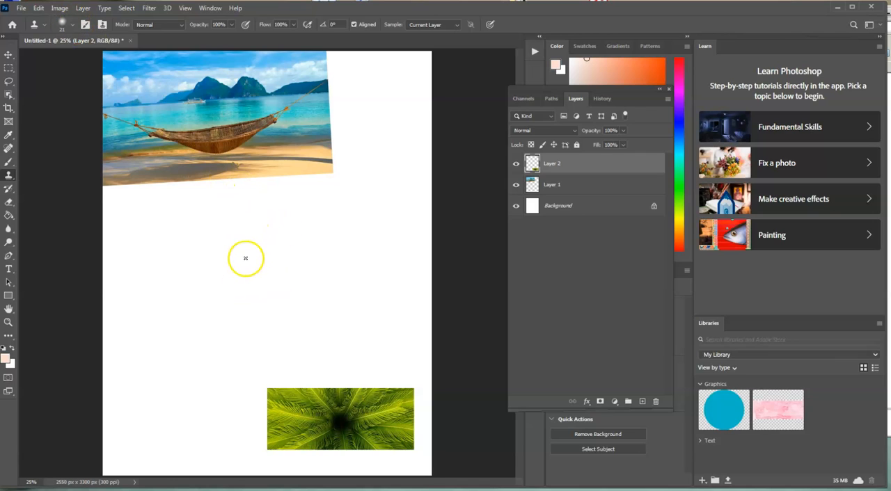
pyautogui.click(69, 28)
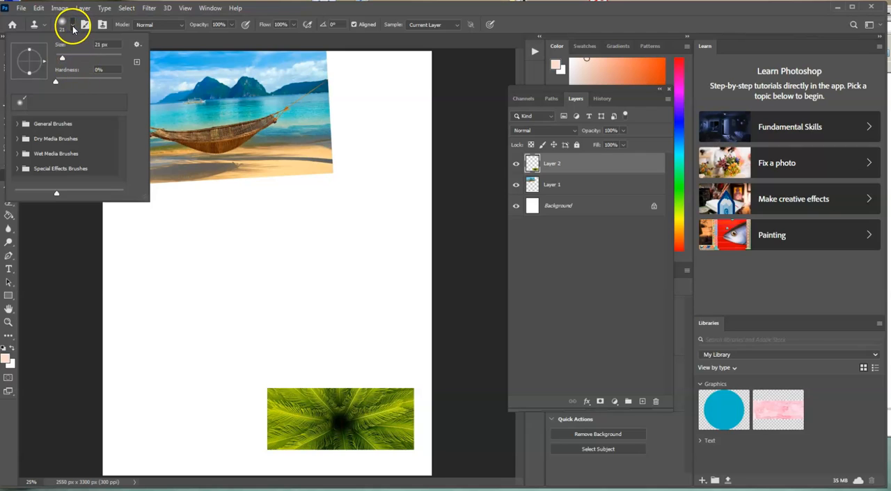
pyautogui.click(95, 56)
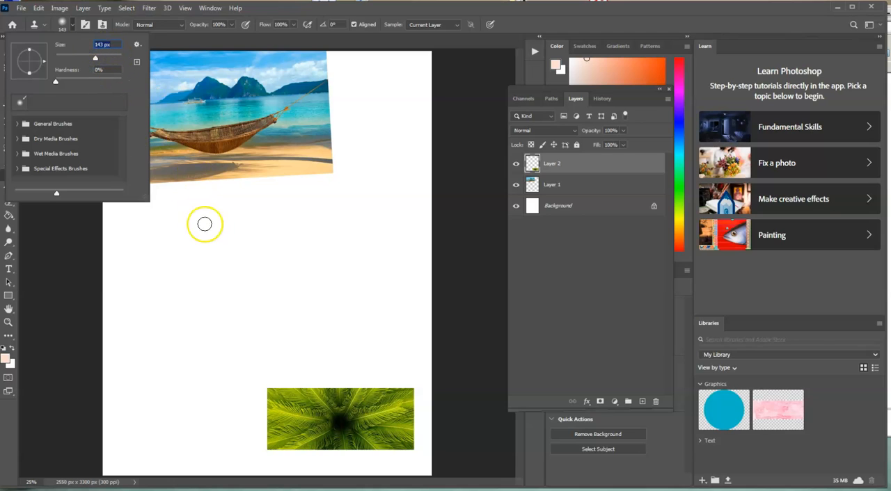
pyautogui.click(202, 324)
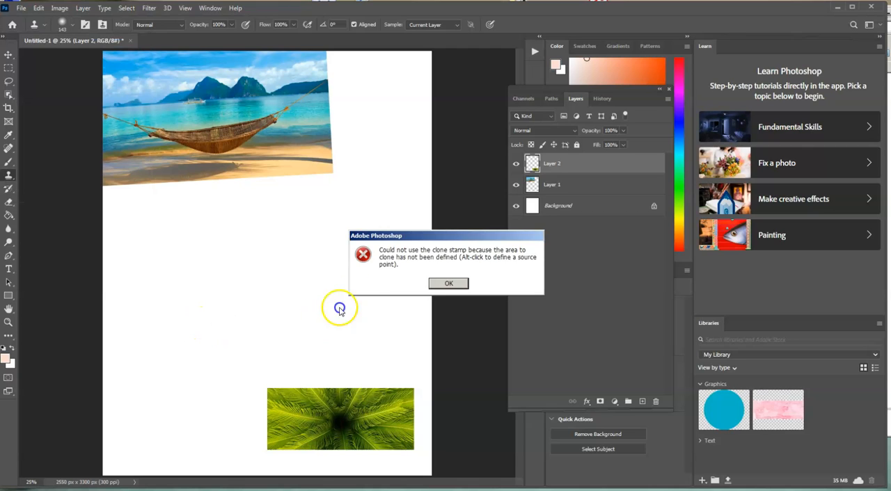
pyautogui.click(438, 282)
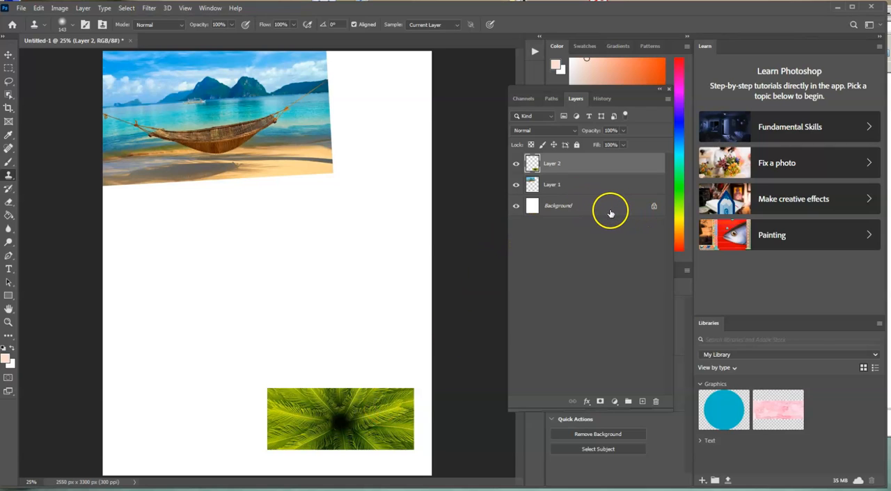
# Toggle the visibility of Layer 2, and clone the palm's centre onto the blank area below the hammock photo's left half.
pyautogui.click(517, 163)
pyautogui.click(518, 164)
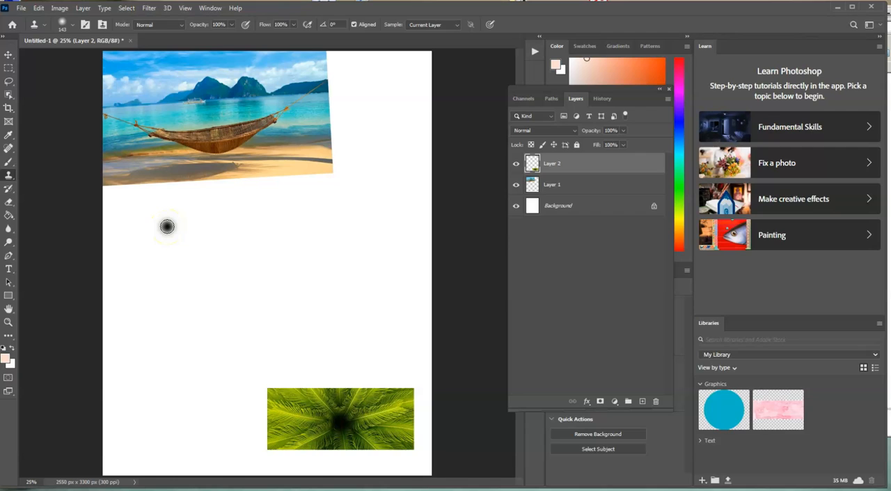
pyautogui.moveTo(167, 227)
pyautogui.mouseDown()
pyautogui.moveTo(154, 248)
pyautogui.moveTo(168, 218)
pyautogui.moveTo(149, 215)
pyautogui.moveTo(146, 229)
pyautogui.moveTo(175, 253)
pyautogui.moveTo(188, 221)
pyautogui.moveTo(170, 211)
pyautogui.moveTo(177, 232)
pyautogui.moveTo(178, 210)
pyautogui.moveTo(134, 218)
pyautogui.moveTo(147, 250)
pyautogui.moveTo(138, 213)
pyautogui.moveTo(167, 196)
pyautogui.mouseUp()
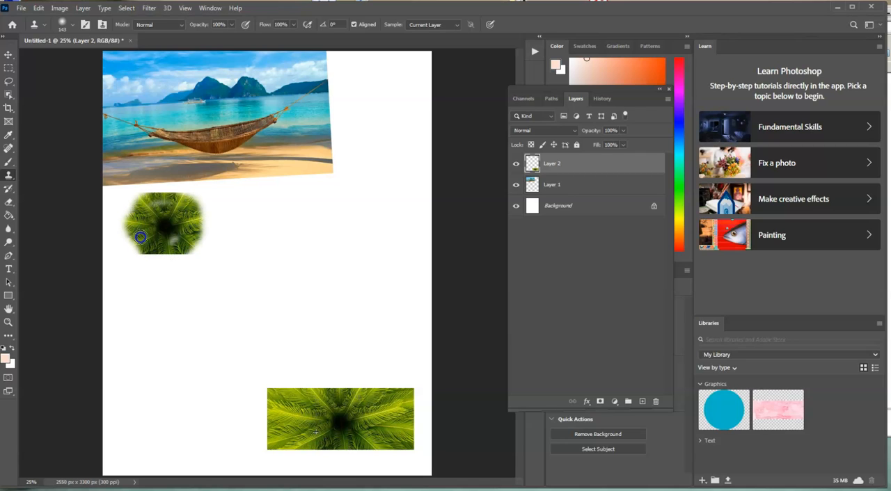
pyautogui.click(286, 243)
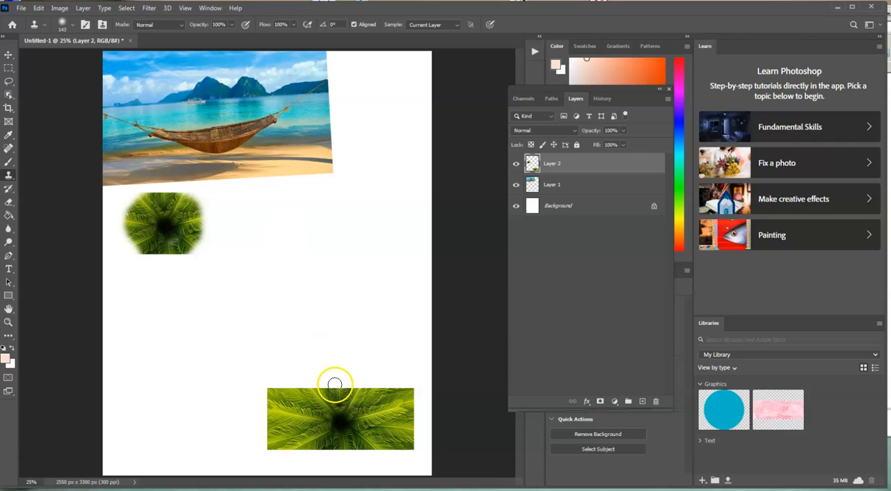
# Sample the palm's dark centre and clone a second palm onto the blank area above the original palm image.
pyautogui.keyDown('alt'); pyautogui.click(340, 424); pyautogui.keyUp('alt')
pyautogui.moveTo(327, 260)
pyautogui.mouseDown()
pyautogui.moveTo(312, 314)
pyautogui.moveTo(318, 296)
pyautogui.moveTo(325, 314)
pyautogui.moveTo(304, 300)
pyautogui.moveTo(331, 283)
pyautogui.moveTo(340, 311)
pyautogui.moveTo(293, 297)
pyautogui.mouseUp()
pyautogui.moveTo(335, 318)
pyautogui.mouseDown()
pyautogui.moveTo(289, 309)
pyautogui.moveTo(290, 284)
pyautogui.mouseUp()
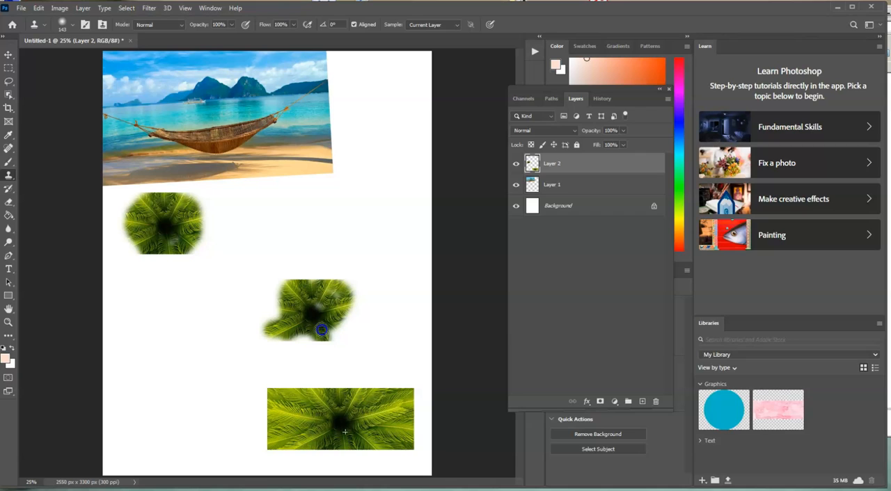
pyautogui.moveTo(315, 303); pyautogui.dragTo(275, 302)
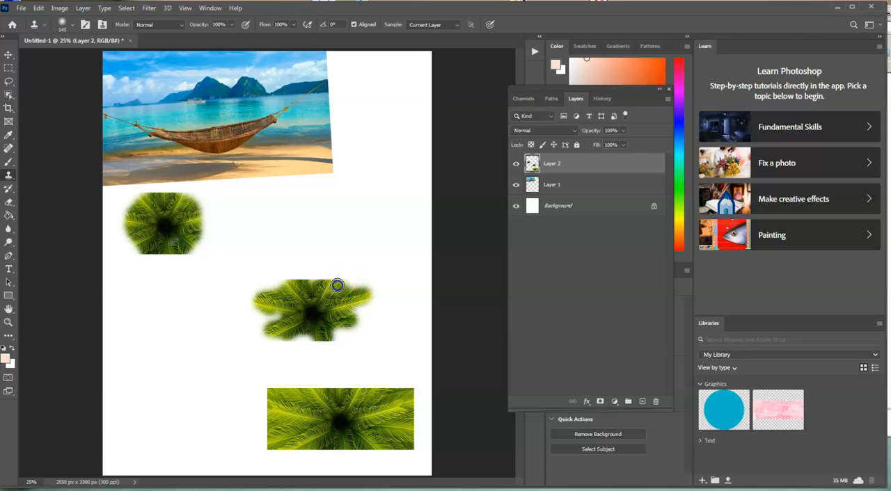
# Resample the palm's centre and clone a third palm overlapping the hammock photo's lower-right corner.
pyautogui.keyDown('alt'); pyautogui.click(341, 423); pyautogui.keyUp('alt')
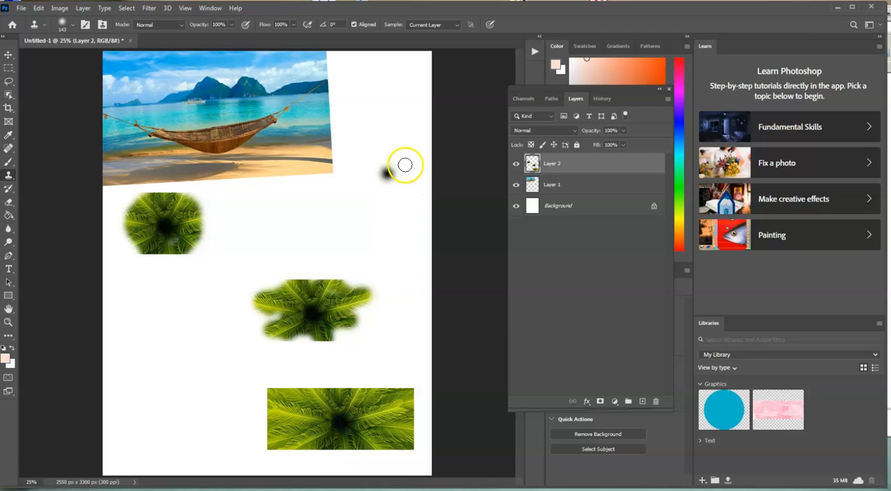
pyautogui.moveTo(367, 163)
pyautogui.mouseDown()
pyautogui.moveTo(378, 191)
pyautogui.moveTo(355, 184)
pyautogui.moveTo(363, 194)
pyautogui.moveTo(372, 194)
pyautogui.moveTo(380, 163)
pyautogui.moveTo(350, 162)
pyautogui.moveTo(354, 142)
pyautogui.moveTo(359, 155)
pyautogui.moveTo(385, 145)
pyautogui.moveTo(387, 167)
pyautogui.moveTo(410, 164)
pyautogui.mouseUp()
pyautogui.moveTo(336, 173)
pyautogui.mouseDown()
pyautogui.moveTo(369, 143)
pyautogui.moveTo(372, 160)
pyautogui.moveTo(340, 187)
pyautogui.moveTo(347, 158)
pyautogui.moveTo(335, 146)
pyautogui.moveTo(347, 167)
pyautogui.mouseUp()
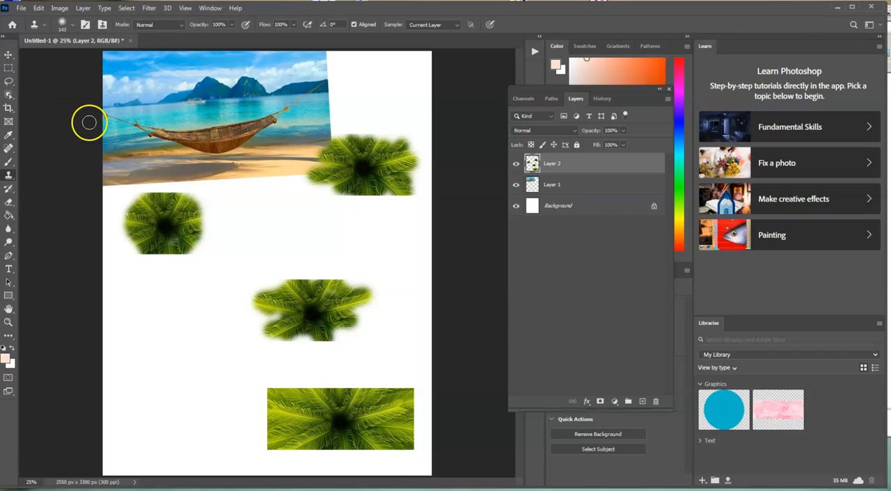
# Select the original palm image with a rectangular marquee and delete it from Layer 2.
pyautogui.click(9, 68)
pyautogui.moveTo(10, 70); pyautogui.dragTo(25, 73)
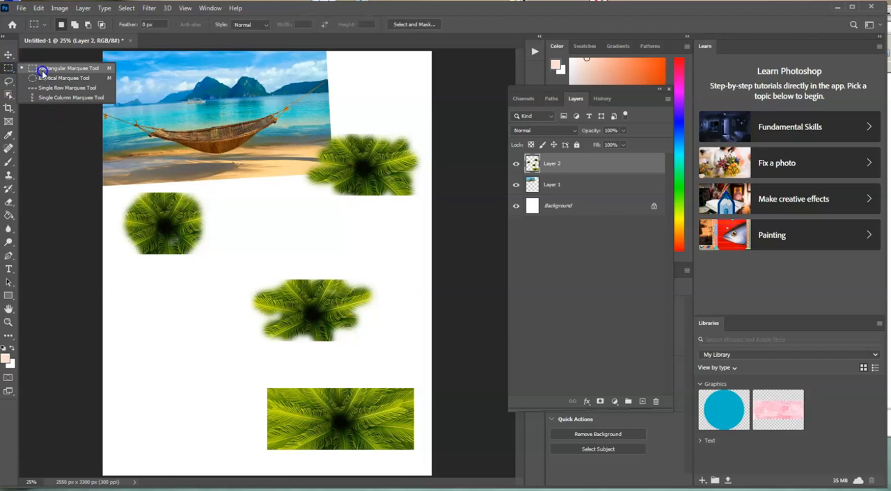
pyautogui.click(82, 71)
pyautogui.moveTo(254, 375); pyautogui.dragTo(423, 466)
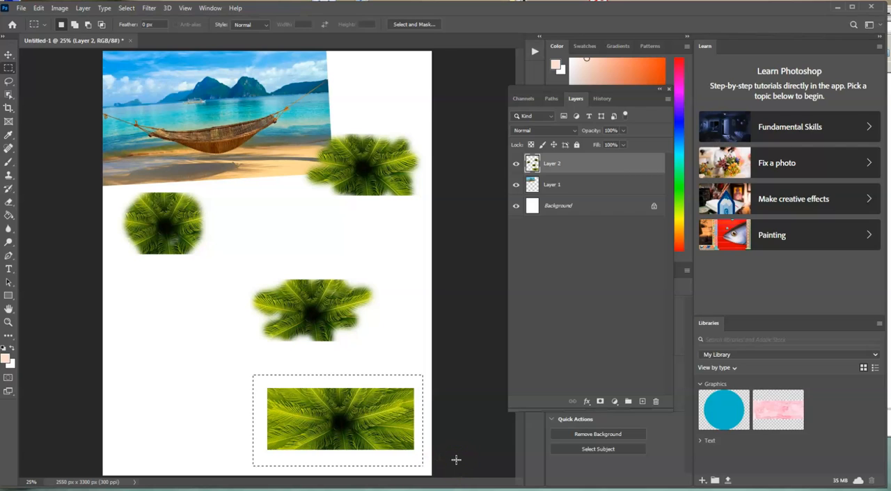
pyautogui.press('Delete')
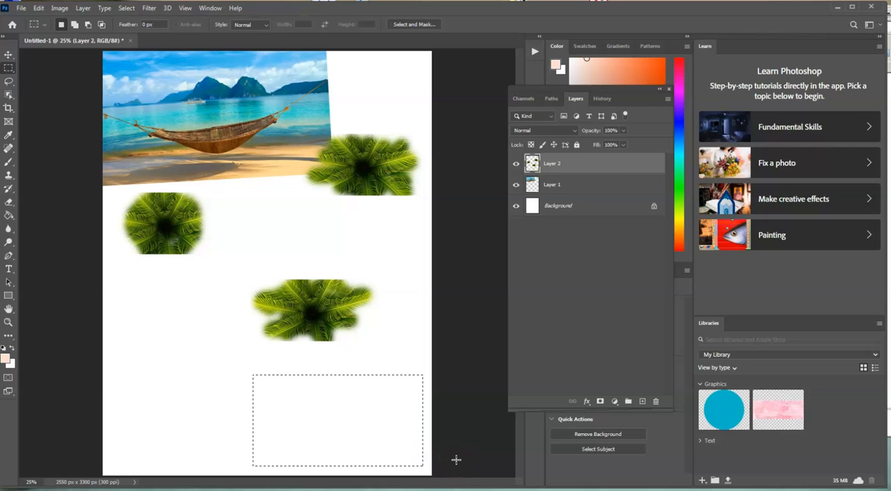
# Deselect the emptied rectangle, undo the deselection, and deselect it again.
pyautogui.click(127, 8)
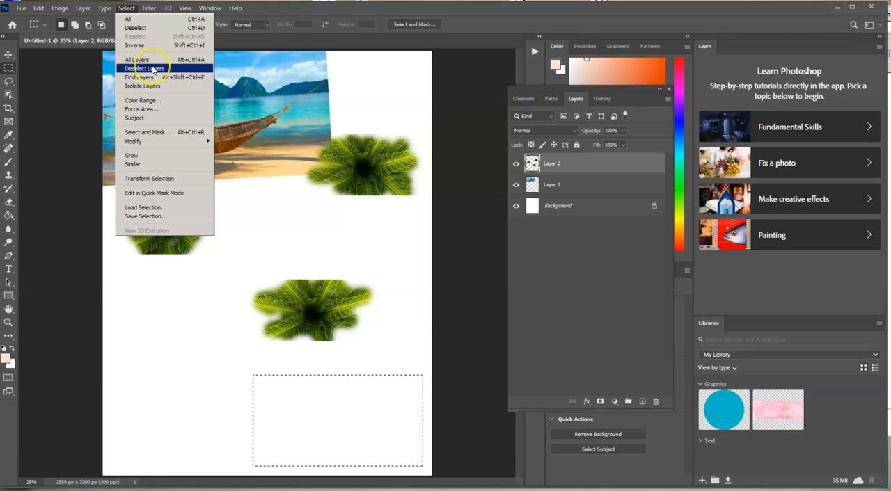
pyautogui.click(136, 28)
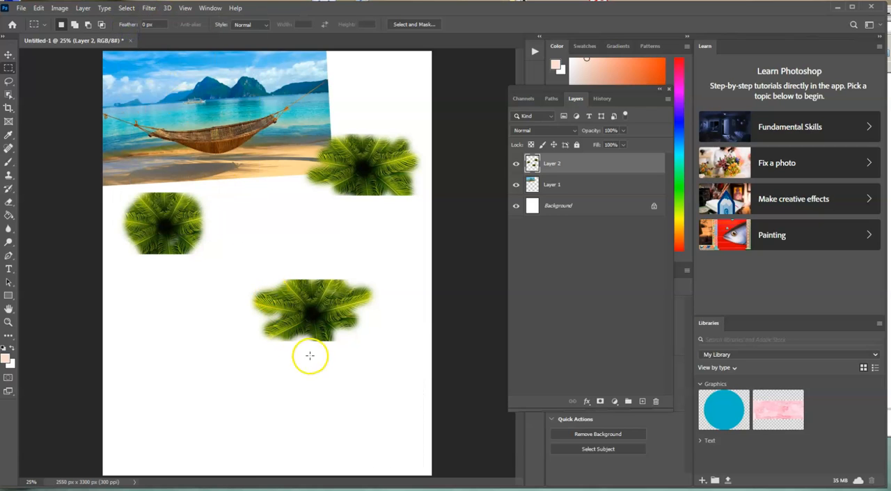
pyautogui.hotkey('ctrl', 'z')
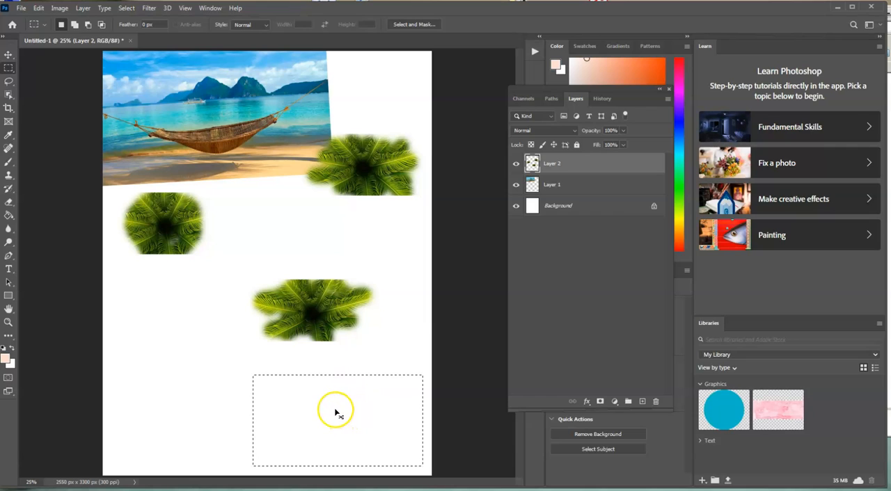
pyautogui.hotkey('ctrl', 'd')
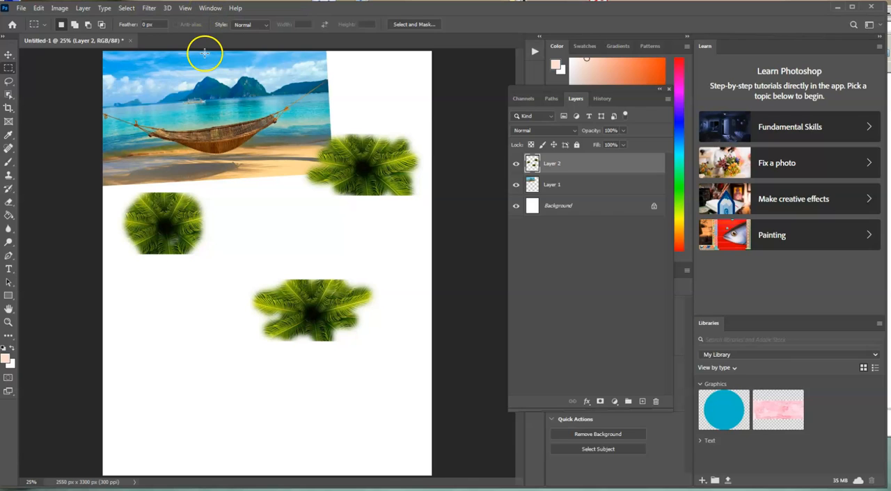
# Display the document's history, step back to the fourth Clone Stamp state, and return to the Deselect state.
pyautogui.click(210, 10)
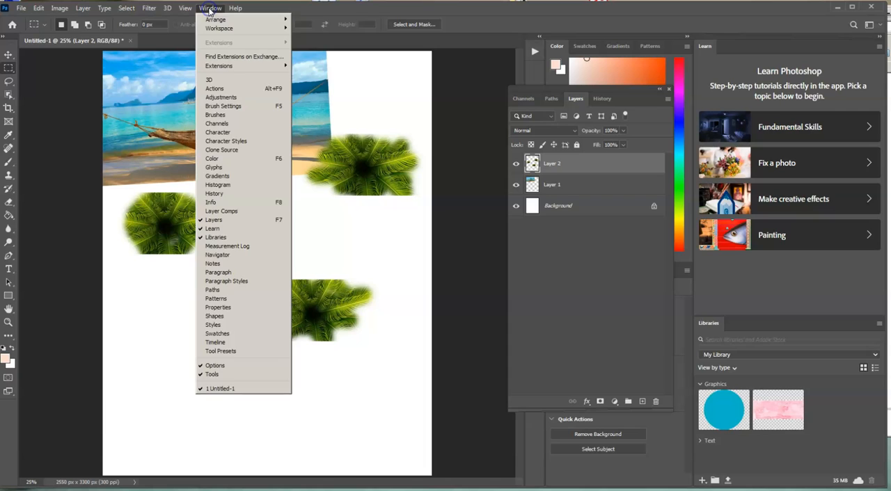
pyautogui.click(223, 194)
pyautogui.click(594, 289)
pyautogui.click(607, 278)
pyautogui.click(613, 265)
pyautogui.click(612, 253)
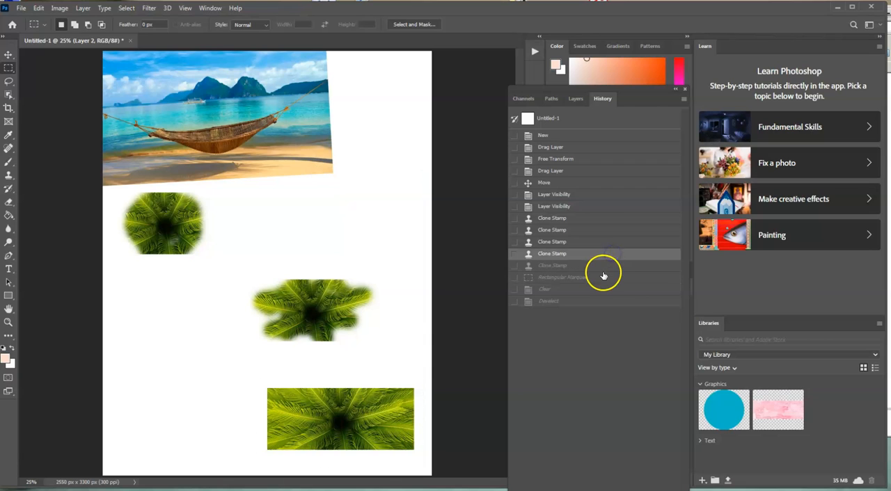
pyautogui.click(604, 278)
pyautogui.click(604, 289)
pyautogui.click(604, 302)
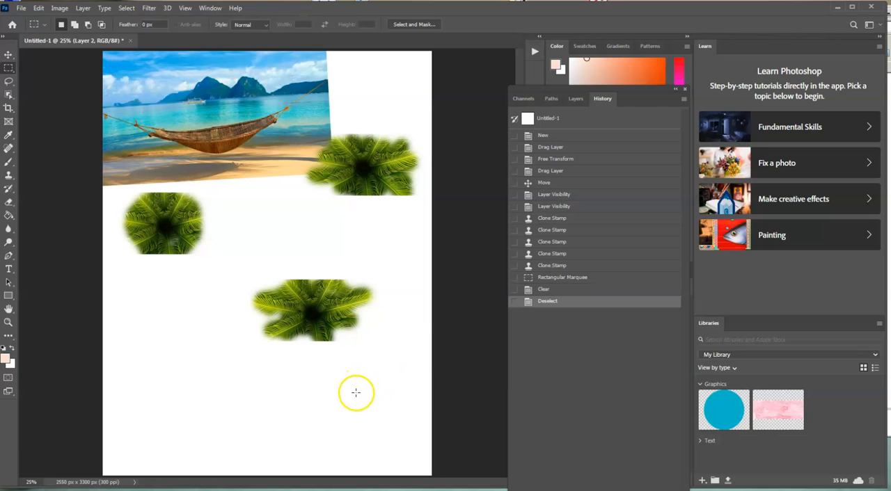
# Practise undoing and restoring the Deselect state between the last two history states, ending with the area deselected.
pyautogui.hotkey('ctrl', 'z')
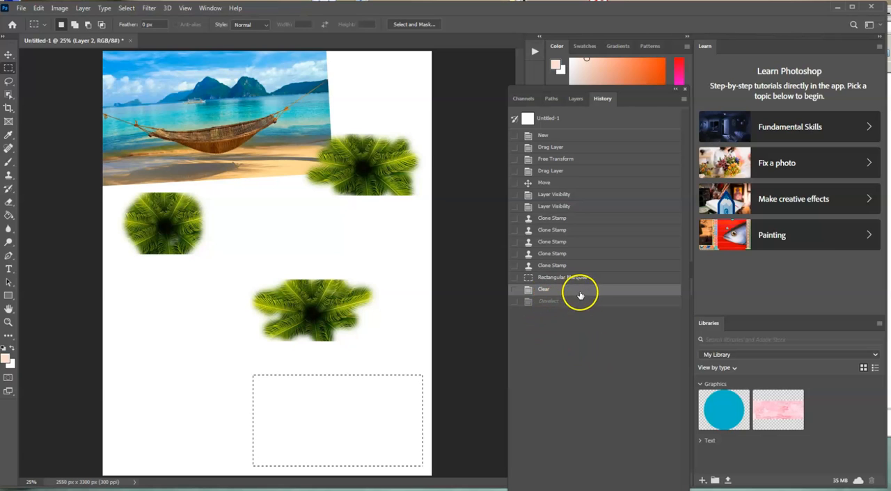
pyautogui.click(550, 300)
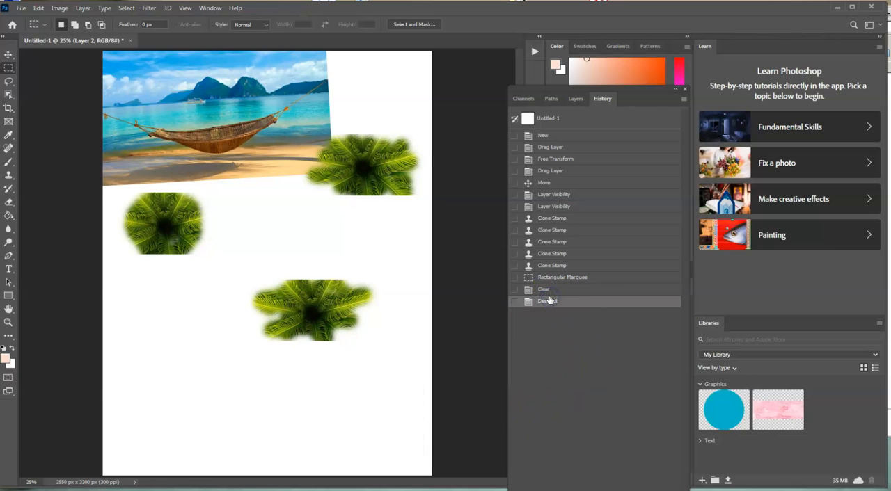
pyautogui.click(549, 288)
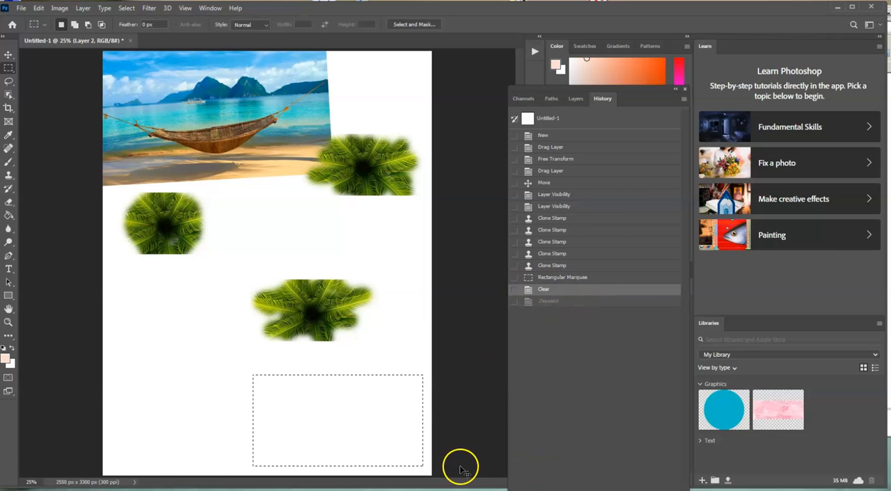
pyautogui.hotkey('ctrl', 'd')
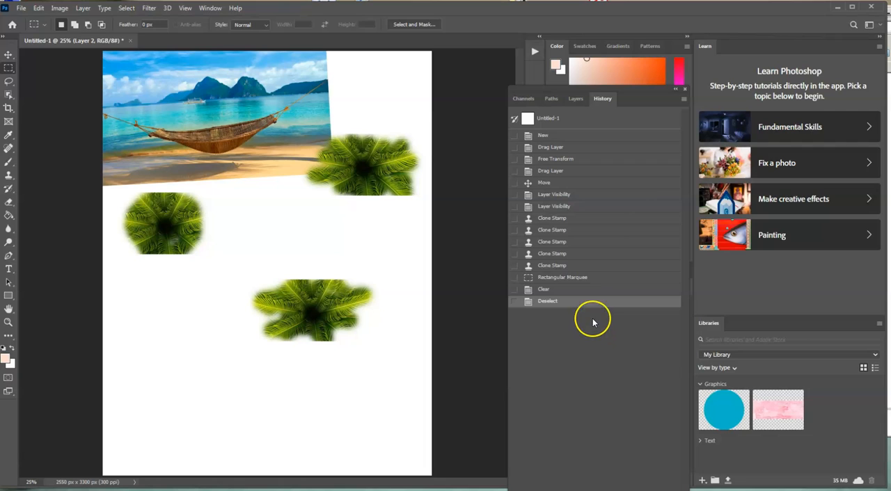
# Undo repeatedly back to the first Layer Visibility state, and return to the Clear state in the history.
pyautogui.hotkey('ctrl', 'z')
pyautogui.hotkey('ctrl', 'z')
pyautogui.hotkey('ctrl', 'z')
pyautogui.hotkey('ctrl', 'z')
pyautogui.hotkey('ctrl', 'z')
pyautogui.hotkey('ctrl', 'z')
pyautogui.hotkey('ctrl', 'z')
pyautogui.hotkey('ctrl', 'z')
pyautogui.hotkey('ctrl', 'z')
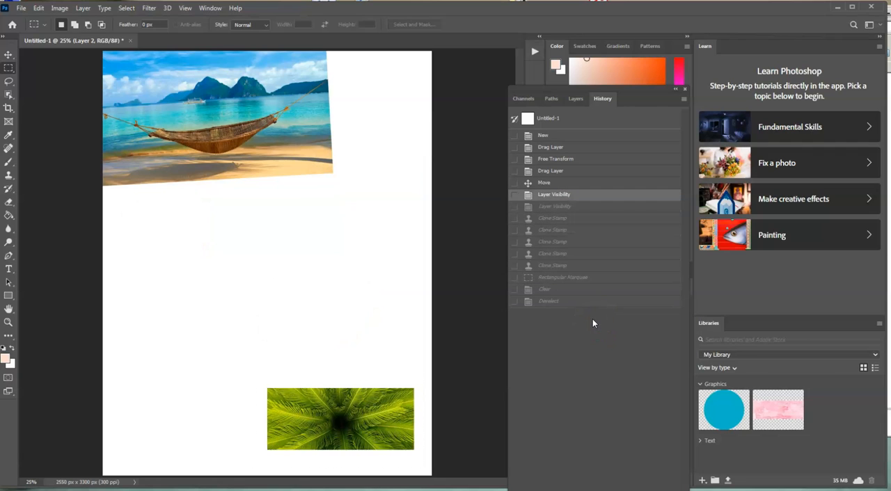
pyautogui.click(567, 288)
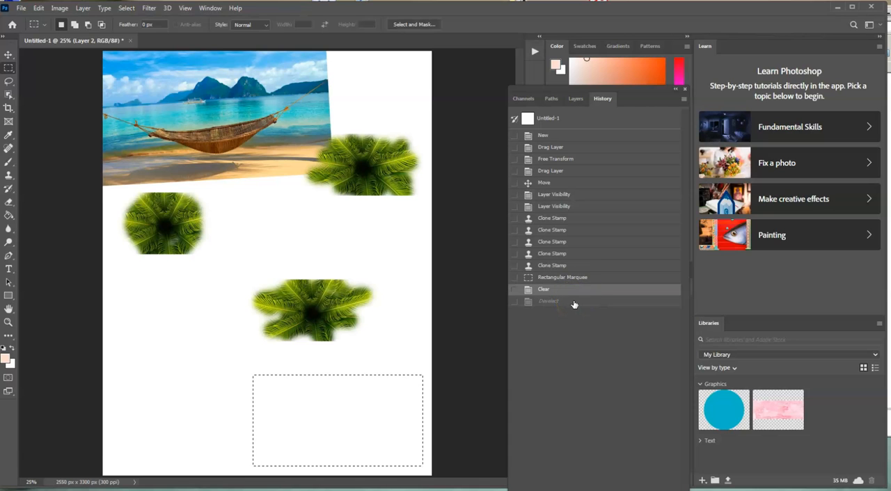
# Undo repeatedly back to the Move state, removing every cloned palm and restoring the original palm image.
pyautogui.hotkey('ctrl', 'z')
pyautogui.hotkey('ctrl', 'z')
pyautogui.hotkey('ctrl', 'z')
pyautogui.hotkey('ctrl', 'z')
pyautogui.hotkey('ctrl', 'z')
pyautogui.hotkey('ctrl', 'z')
pyautogui.hotkey('ctrl', 'z')
pyautogui.hotkey('ctrl', 'z')
pyautogui.hotkey('ctrl', 'z')
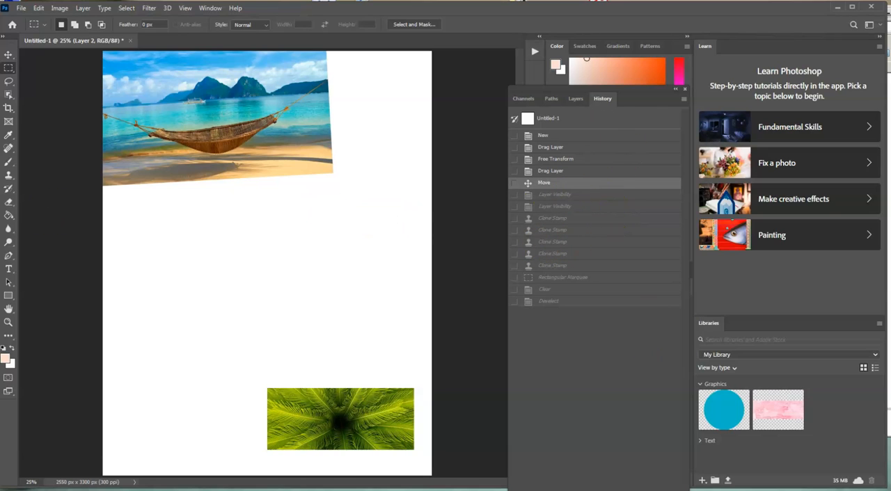
# Clone the palm with the Clone Stamp tool onto the blank area below the hammock photo, and again near the page's right edge.
pyautogui.click(10, 175)
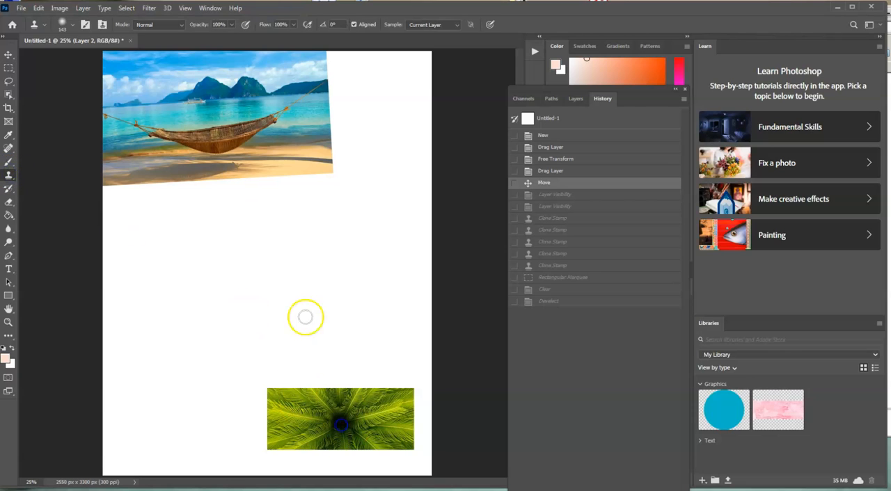
pyautogui.moveTo(174, 241)
pyautogui.mouseDown()
pyautogui.moveTo(156, 267)
pyautogui.moveTo(160, 247)
pyautogui.moveTo(174, 260)
pyautogui.moveTo(212, 257)
pyautogui.moveTo(166, 206)
pyautogui.moveTo(134, 221)
pyautogui.mouseUp()
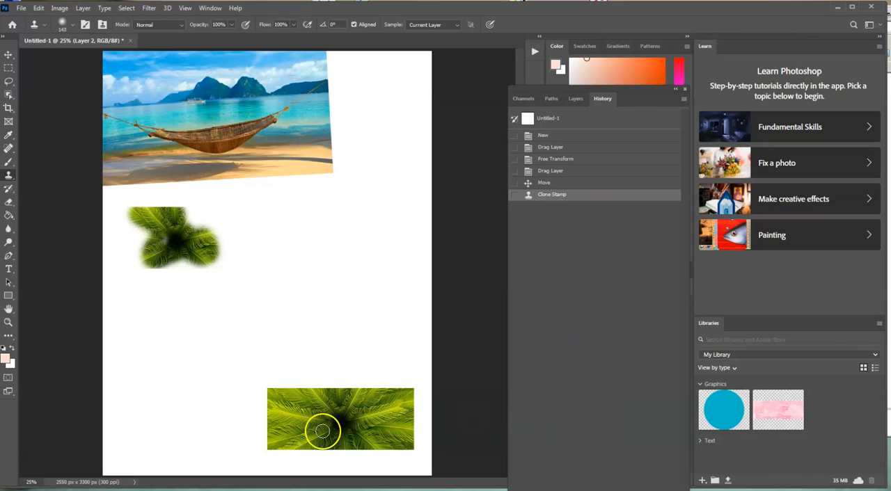
pyautogui.keyDown('alt'); pyautogui.click(339, 432); pyautogui.keyUp('alt')
pyautogui.moveTo(391, 238)
pyautogui.mouseDown()
pyautogui.moveTo(363, 273)
pyautogui.moveTo(375, 214)
pyautogui.moveTo(395, 215)
pyautogui.moveTo(403, 232)
pyautogui.moveTo(307, 201)
pyautogui.moveTo(382, 227)
pyautogui.moveTo(368, 264)
pyautogui.moveTo(415, 225)
pyautogui.moveTo(373, 211)
pyautogui.mouseUp()
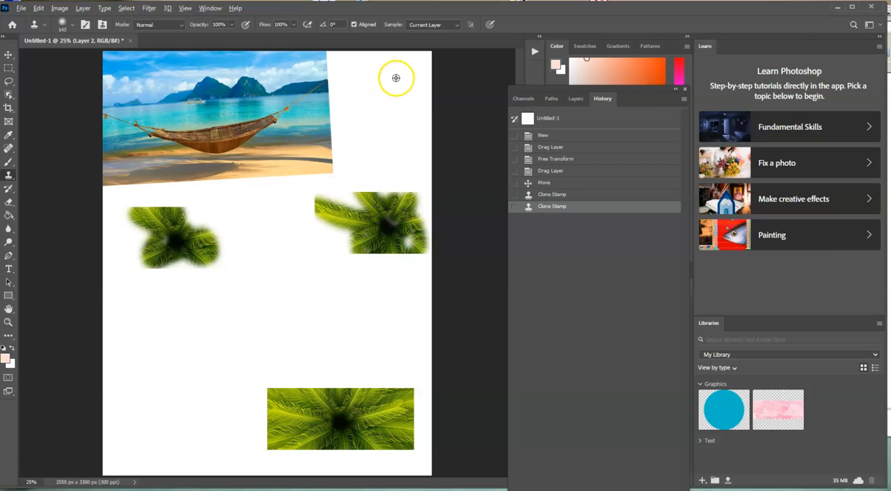
# Clone the palm into the blank corner beside the hammock photo, and delete the original palm image inside a rectangular selection, leaving nothing selected.
pyautogui.moveTo(399, 127)
pyautogui.mouseDown()
pyautogui.moveTo(364, 76)
pyautogui.moveTo(388, 113)
pyautogui.moveTo(343, 93)
pyautogui.moveTo(404, 94)
pyautogui.moveTo(354, 76)
pyautogui.moveTo(370, 83)
pyautogui.moveTo(404, 60)
pyautogui.moveTo(397, 76)
pyautogui.moveTo(480, 124)
pyautogui.moveTo(487, 146)
pyautogui.mouseUp()
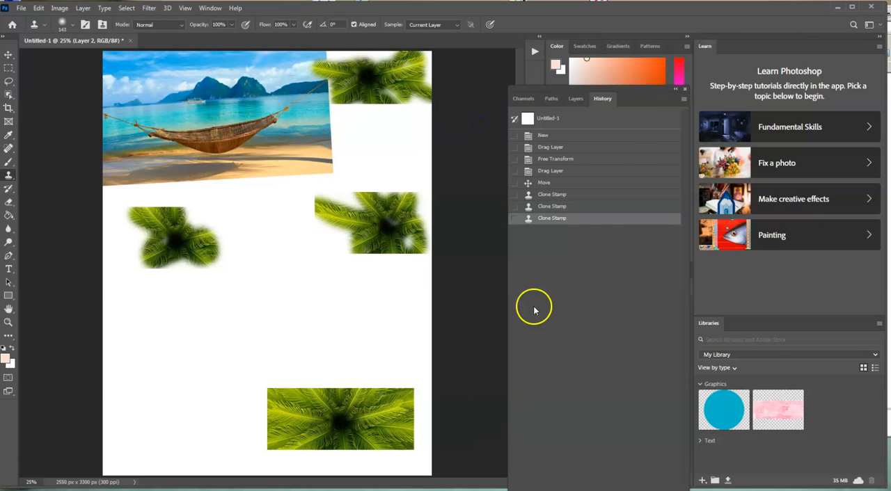
pyautogui.click(9, 68)
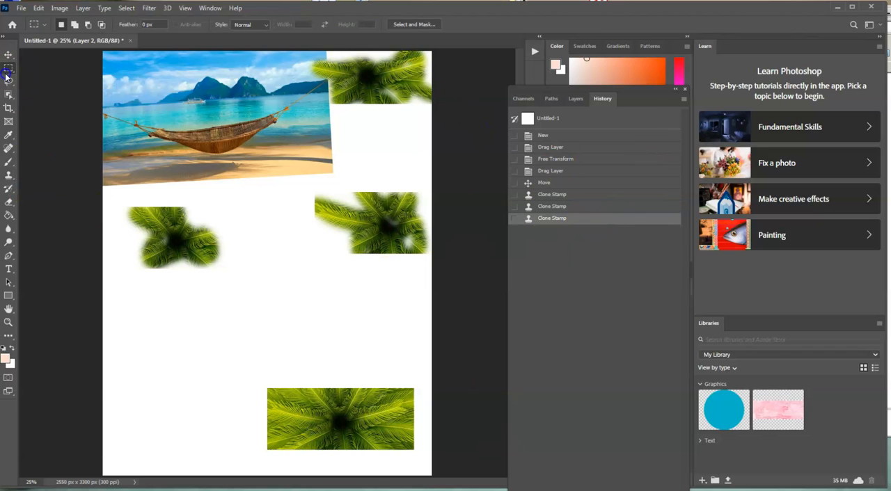
pyautogui.moveTo(258, 374); pyautogui.dragTo(426, 470)
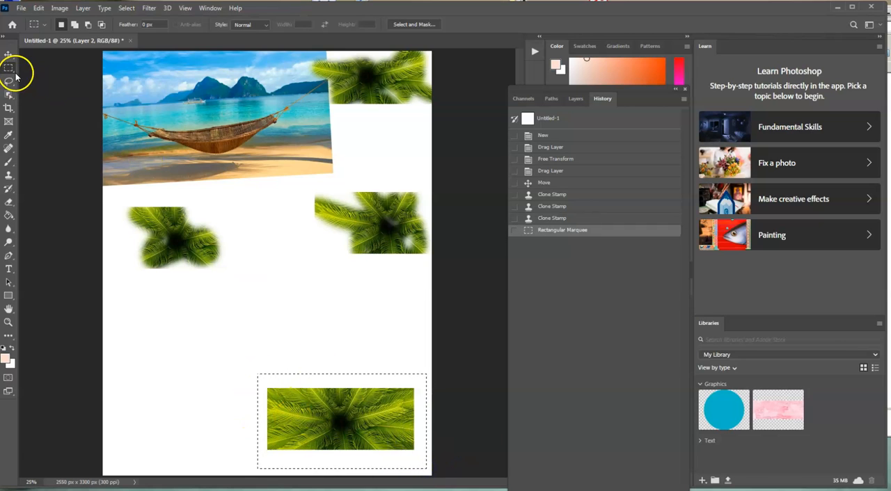
pyautogui.press('Delete')
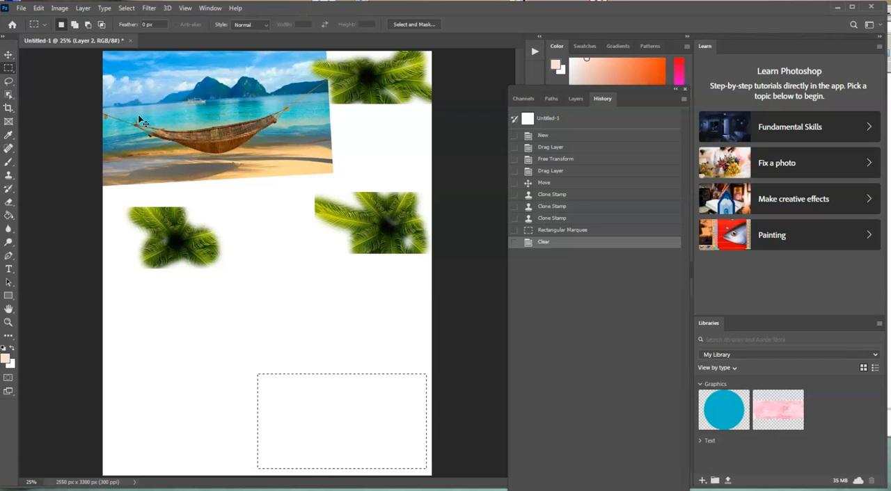
pyautogui.hotkey('ctrl', 'd')
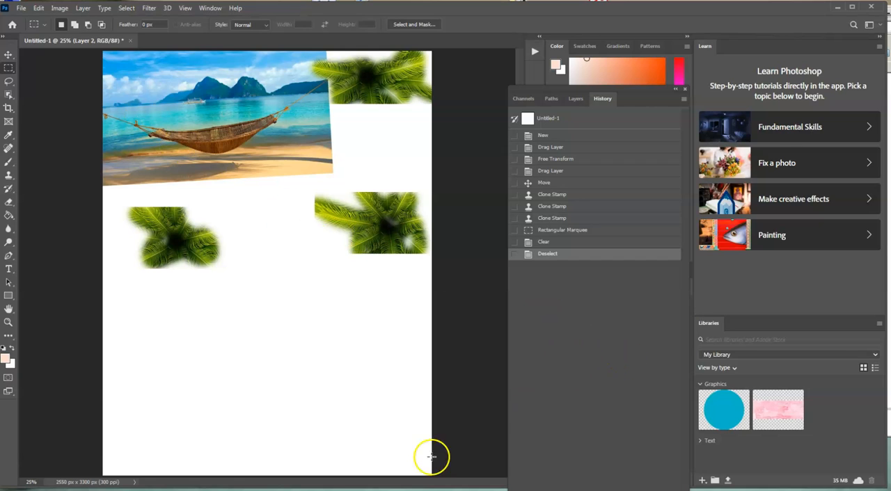
# Open Practice 3.jpg in a floating window over the page, and narrow the History panel so it does not cover the picture.
pyautogui.click(21, 8)
pyautogui.click(24, 31)
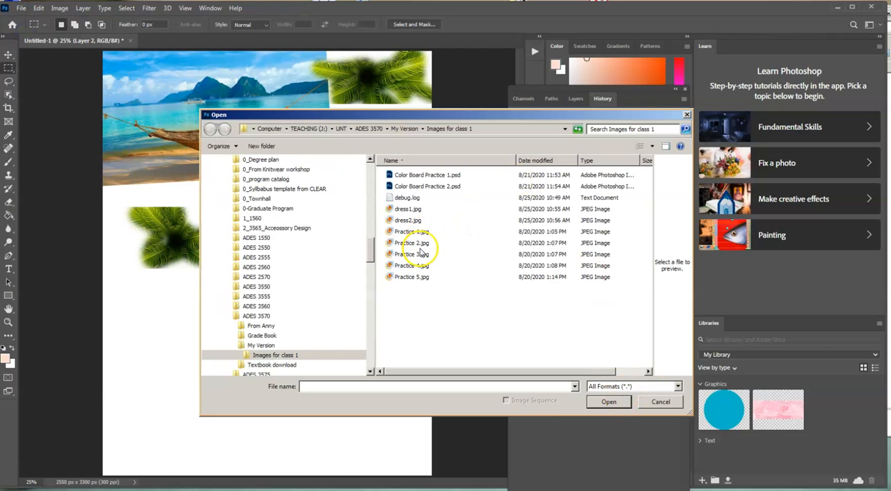
pyautogui.click(420, 254)
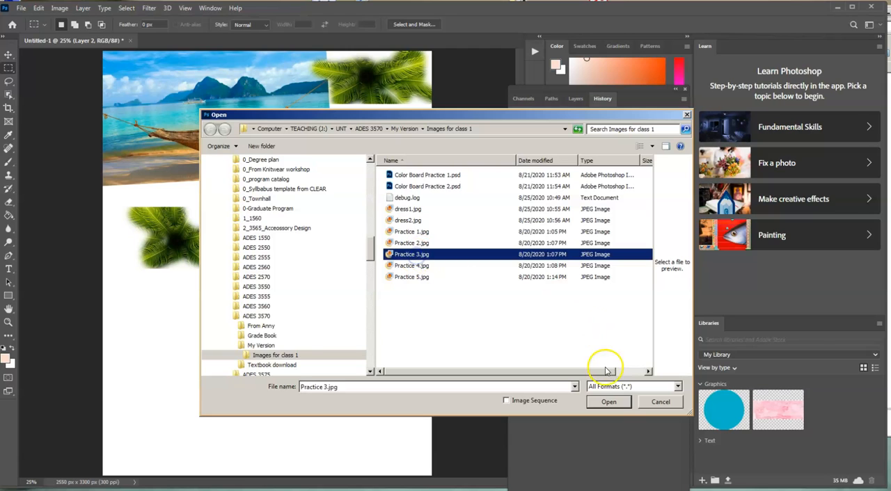
pyautogui.click(609, 402)
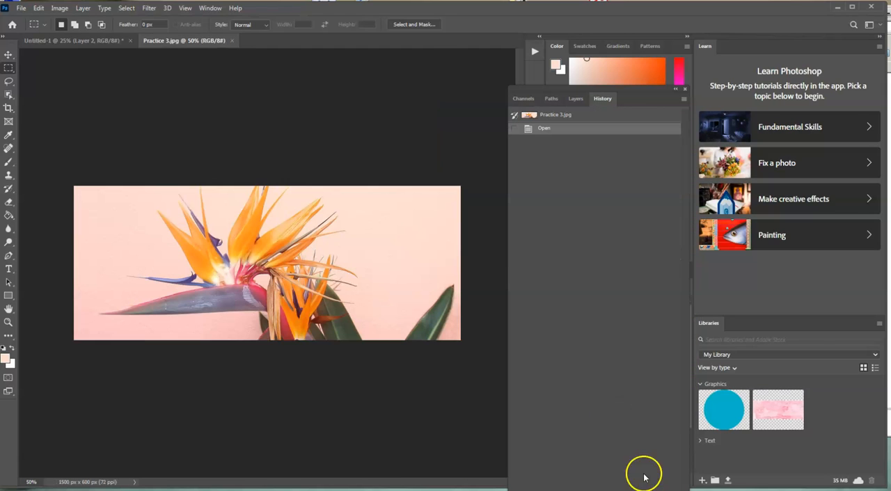
pyautogui.moveTo(190, 40); pyautogui.dragTo(346, 57)
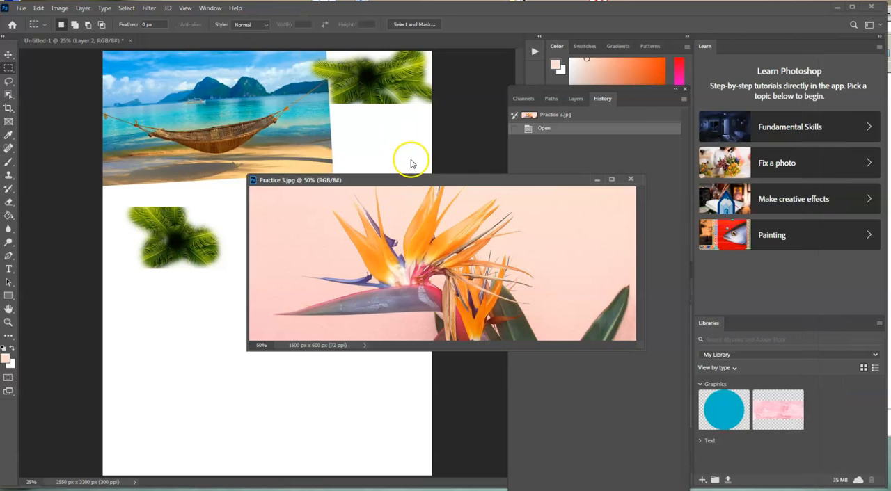
pyautogui.moveTo(433, 185); pyautogui.dragTo(411, 179)
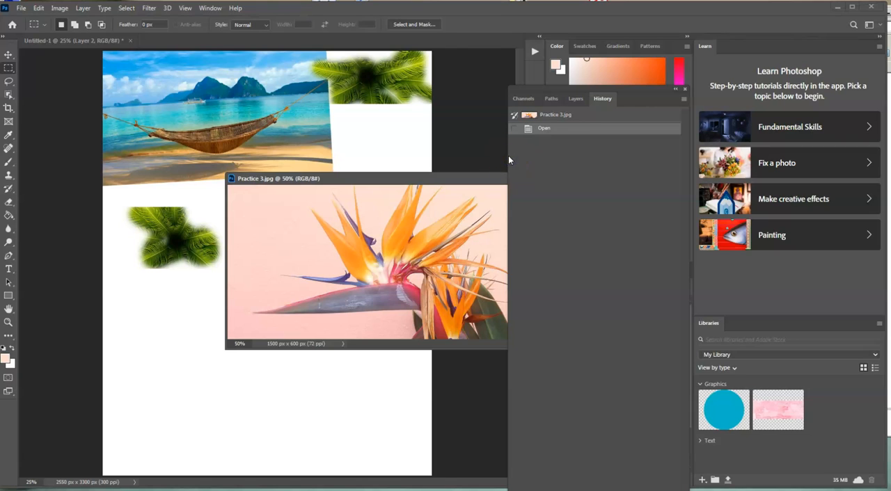
pyautogui.moveTo(507, 155); pyautogui.dragTo(580, 154)
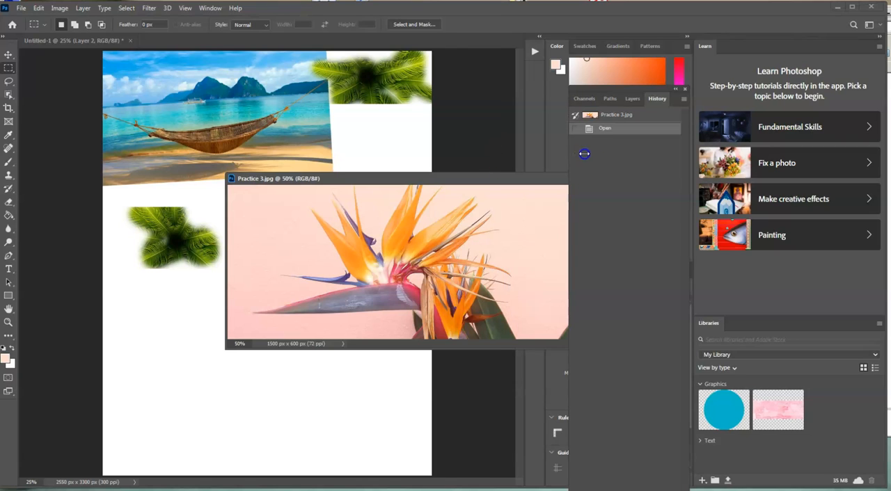
pyautogui.moveTo(506, 183); pyautogui.dragTo(432, 248)
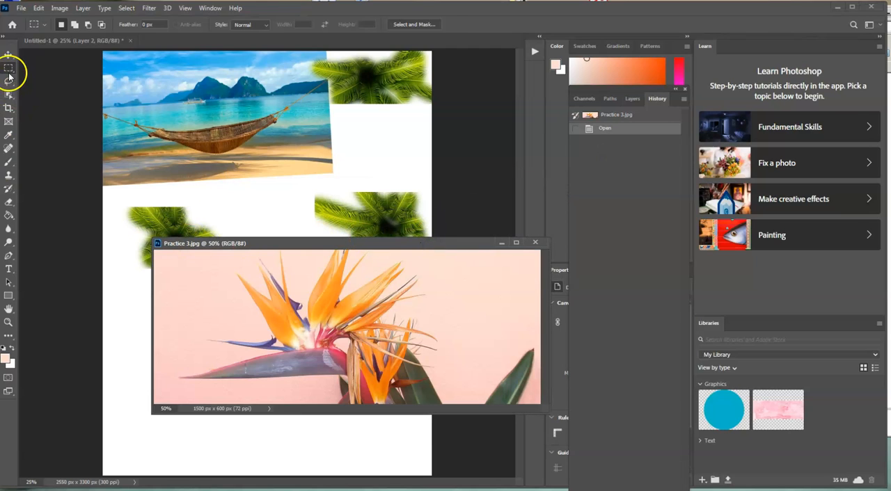
# Select the bird-of-paradise flower in Practice 3.jpg by tracing its petals, stem and leaf with the Polygonal Lasso tool.
pyautogui.rightClick(10, 72)
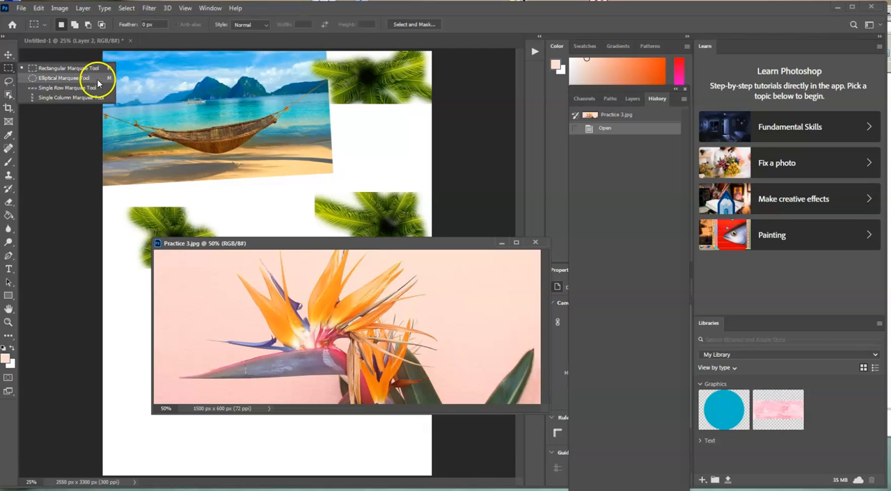
pyautogui.click(8, 81)
pyautogui.rightClick(8, 80)
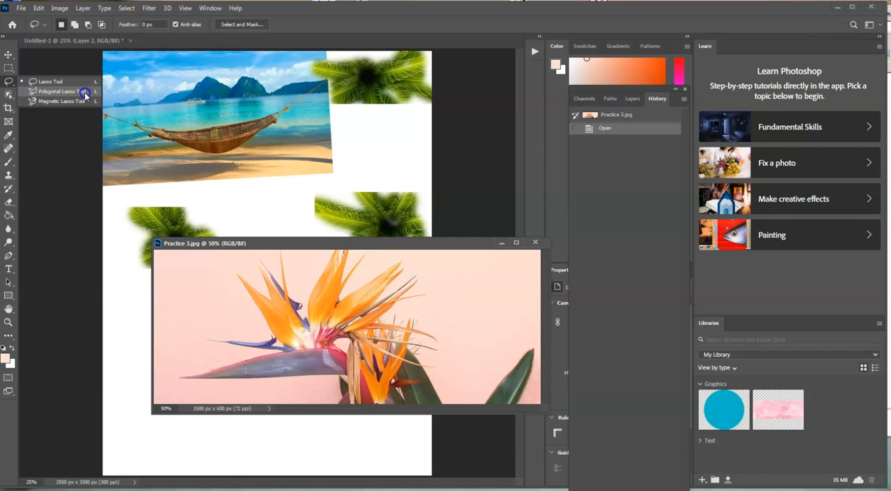
pyautogui.click(84, 93)
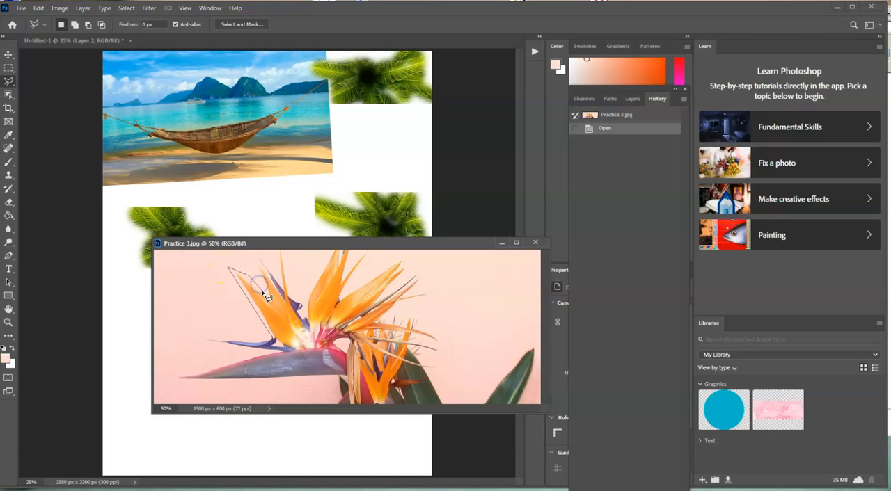
pyautogui.click(283, 262)
pyautogui.click(324, 264)
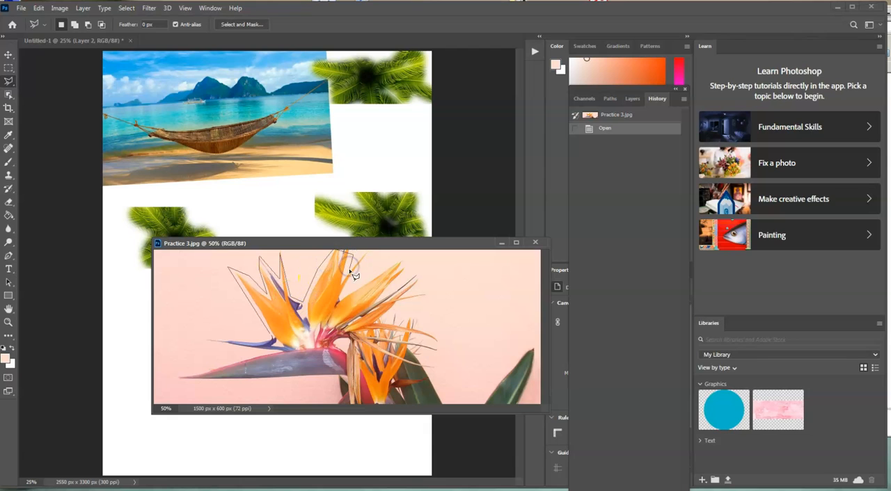
pyautogui.click(401, 263)
pyautogui.click(400, 309)
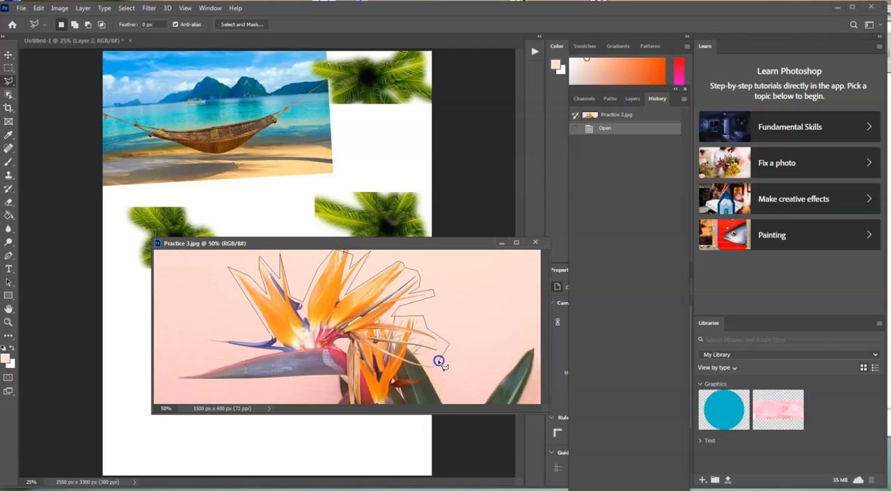
pyautogui.click(451, 399)
pyautogui.click(440, 404)
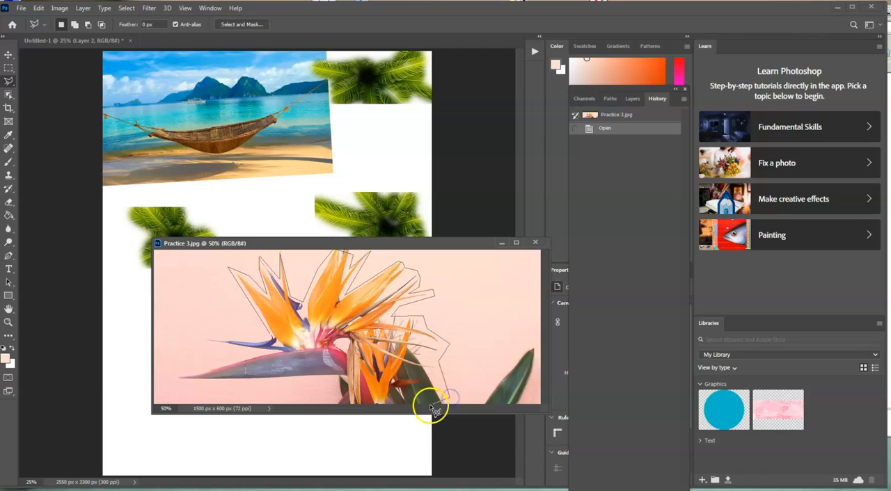
pyautogui.click(347, 405)
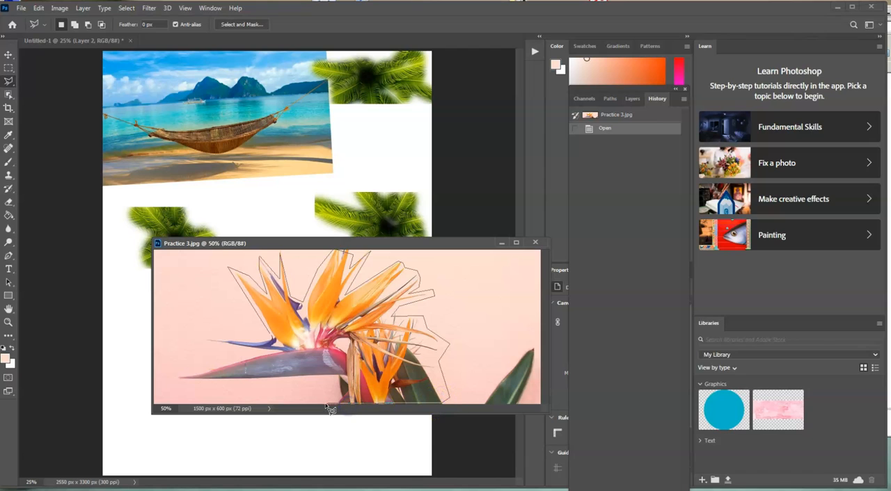
pyautogui.click(337, 398)
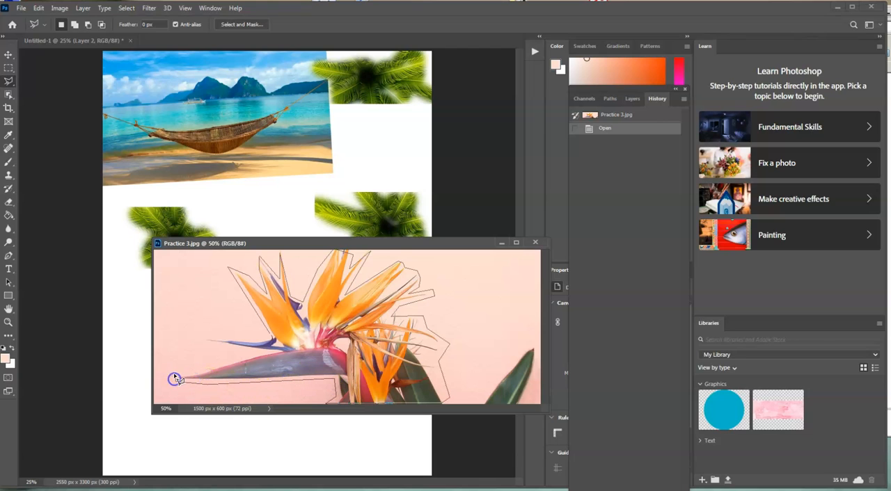
pyautogui.click(262, 352)
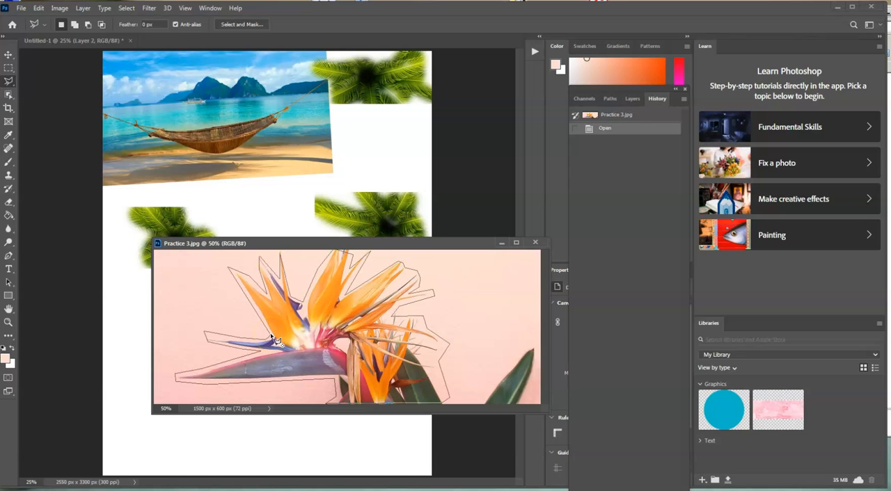
pyautogui.click(271, 336)
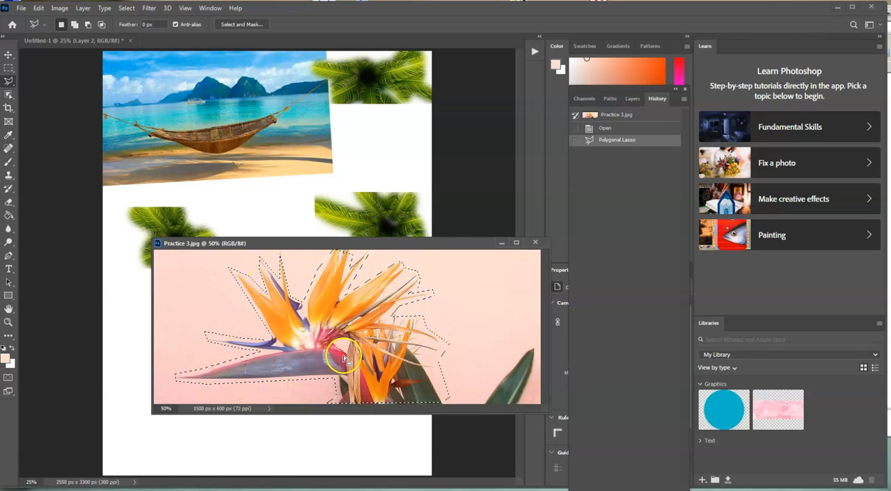
# Copy the selected flower onto the page's lower-left area with the Move tool, and close Practice 3.jpg.
pyautogui.moveTo(442, 244); pyautogui.dragTo(515, 193)
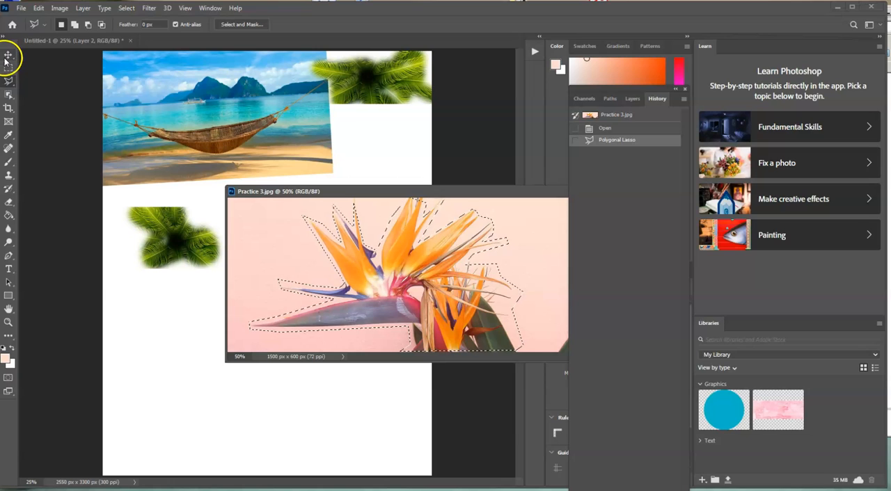
pyautogui.click(9, 55)
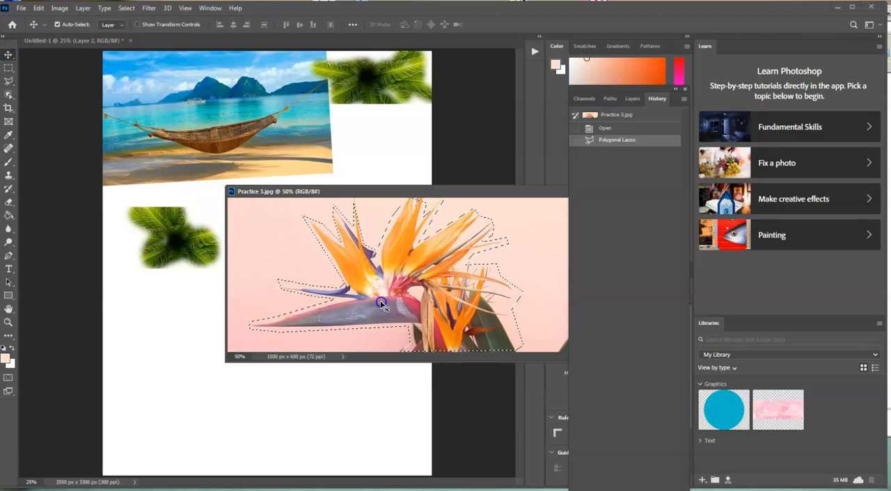
pyautogui.moveTo(385, 305); pyautogui.dragTo(179, 328)
pyautogui.moveTo(178, 374); pyautogui.dragTo(182, 435)
pyautogui.moveTo(473, 195)
pyautogui.mouseDown()
pyautogui.moveTo(318, 193)
pyautogui.moveTo(338, 185)
pyautogui.mouseUp()
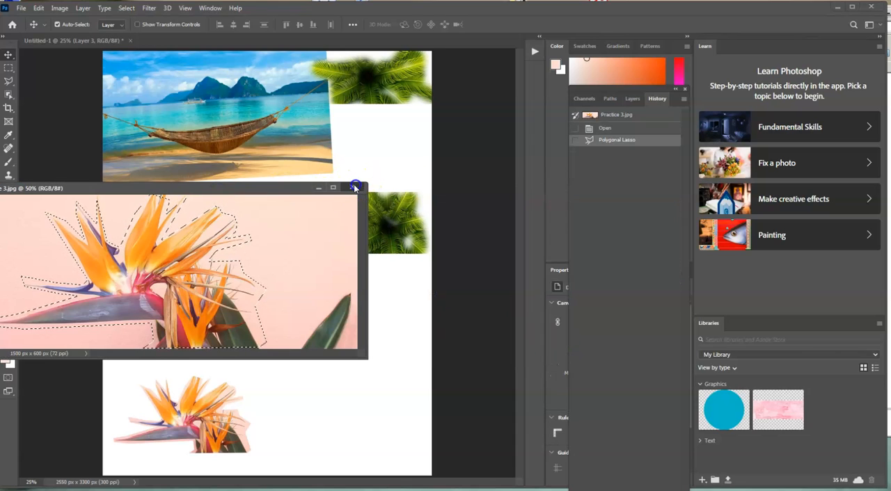
pyautogui.click(354, 188)
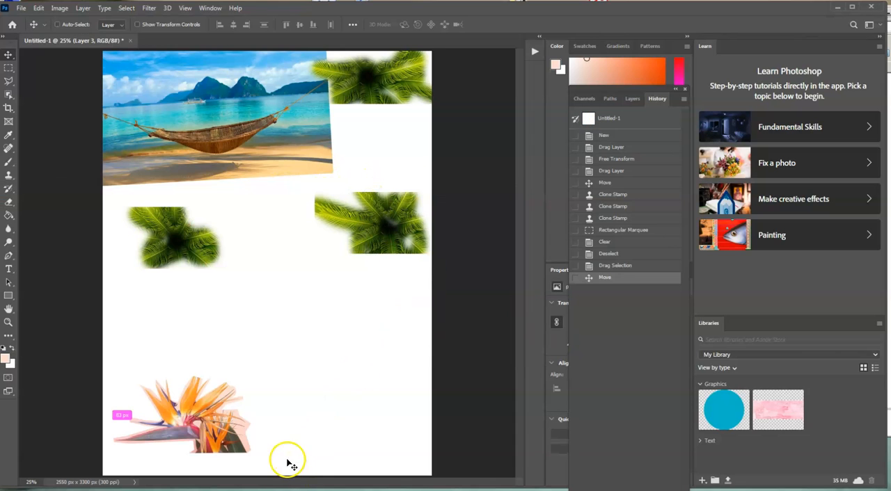
# Free Transform the flower: rotate it about 27 degrees, enlarge it to about 146%, and place it just below the left palm clone.
pyautogui.hotkey('ctrl', 't')
pyautogui.moveTo(264, 370); pyautogui.dragTo(280, 410)
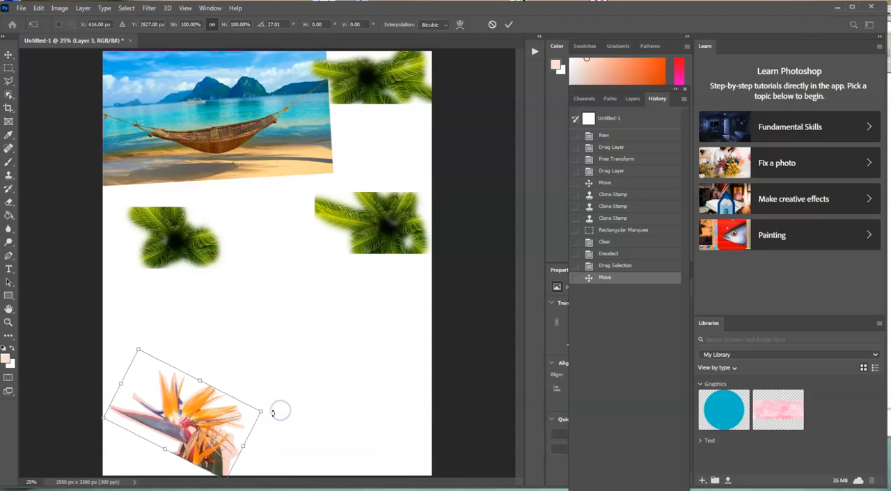
pyautogui.moveTo(194, 434); pyautogui.dragTo(186, 313)
pyautogui.moveTo(220, 359); pyautogui.dragTo(260, 405)
pyautogui.moveTo(251, 348); pyautogui.dragTo(254, 345)
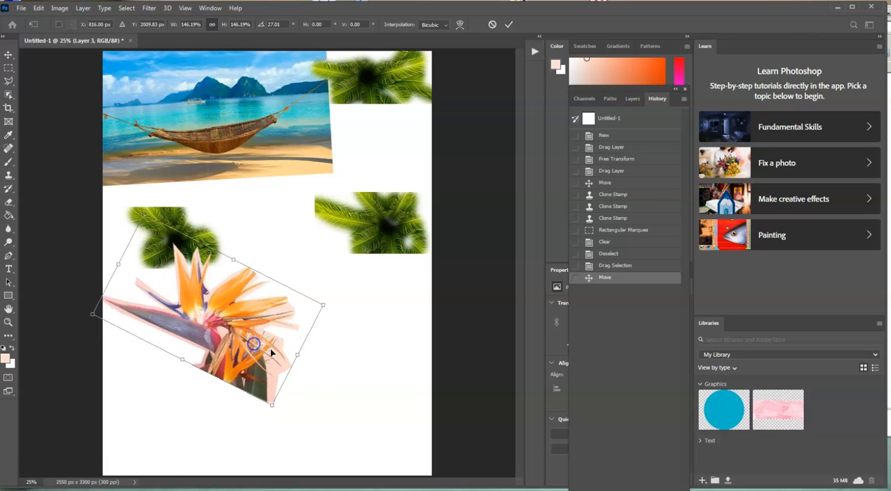
pyautogui.click(424, 473)
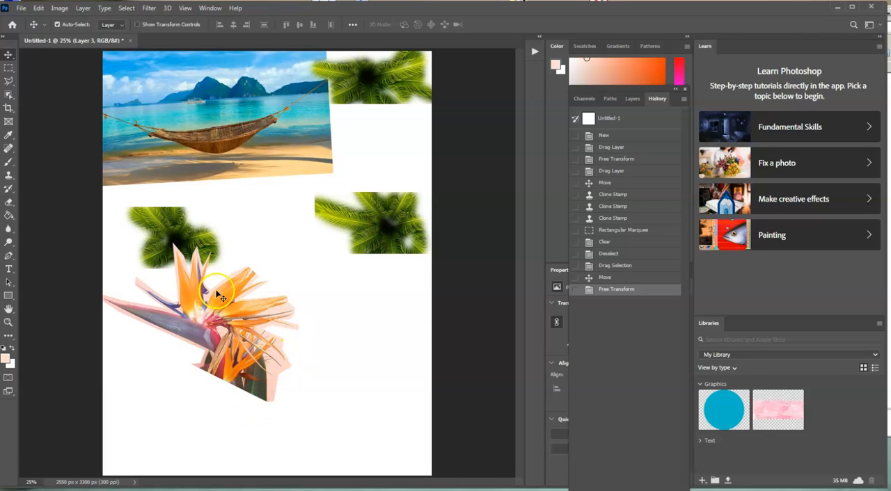
# Open Practice 4.jpg and float its window so that the page's blank lower area stays reachable.
pyautogui.click(21, 8)
pyautogui.click(29, 29)
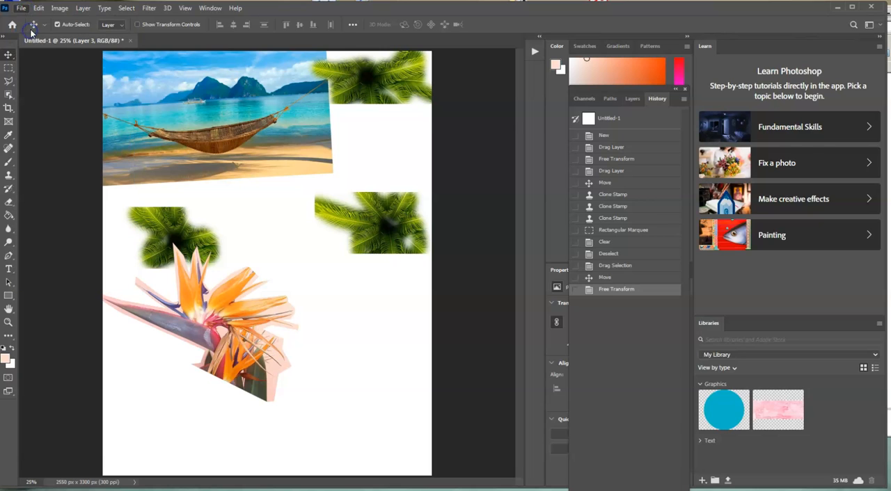
pyautogui.click(428, 268)
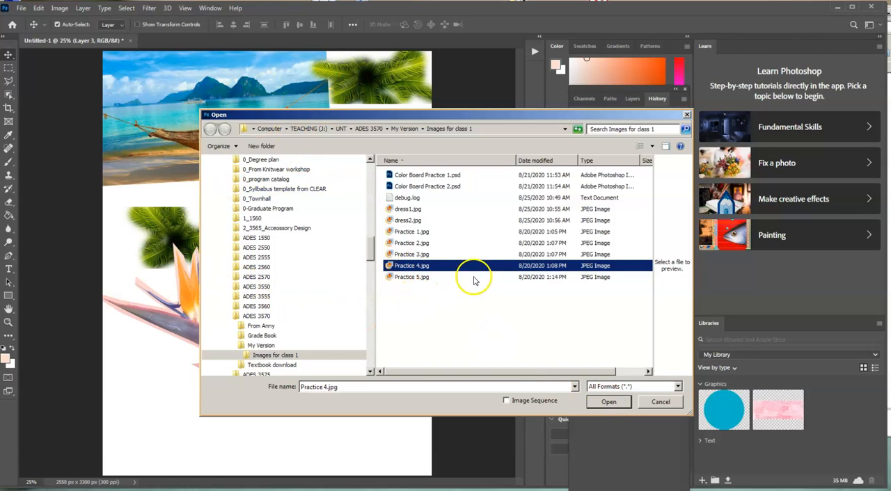
pyautogui.click(599, 402)
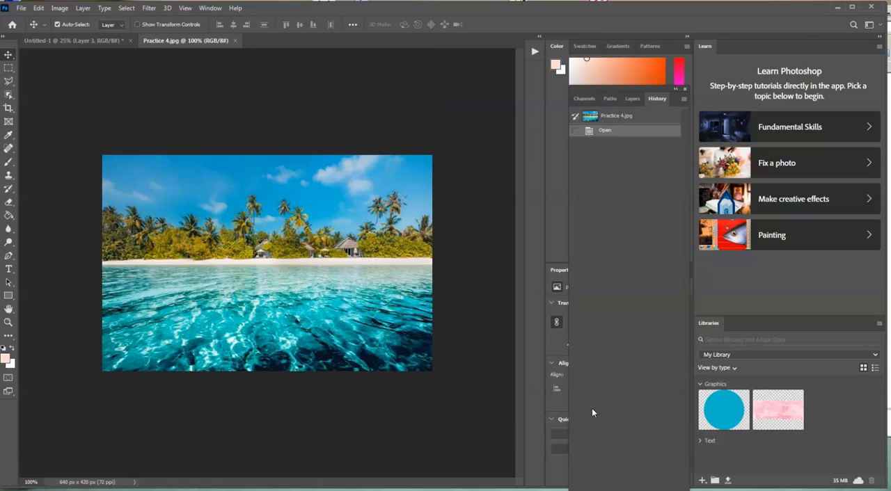
pyautogui.moveTo(204, 42); pyautogui.dragTo(298, 56)
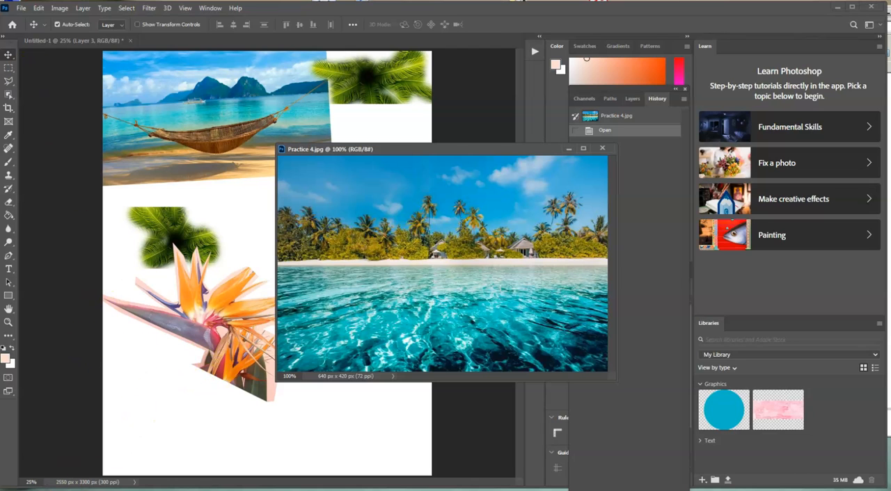
pyautogui.moveTo(418, 149); pyautogui.dragTo(481, 126)
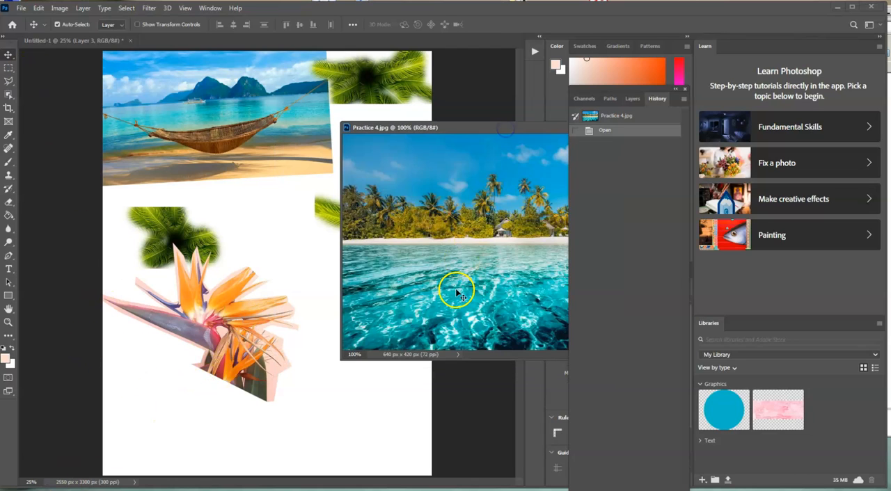
# Copy the whole Practice 4.jpg picture onto the collage page as a new layer, and close Practice 4.jpg.
pyautogui.moveTo(386, 328); pyautogui.dragTo(322, 385)
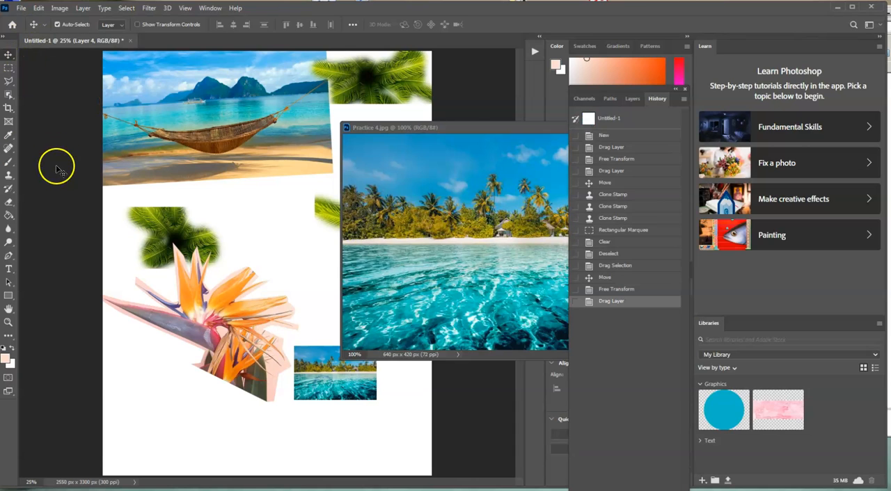
pyautogui.moveTo(410, 130); pyautogui.dragTo(164, 144)
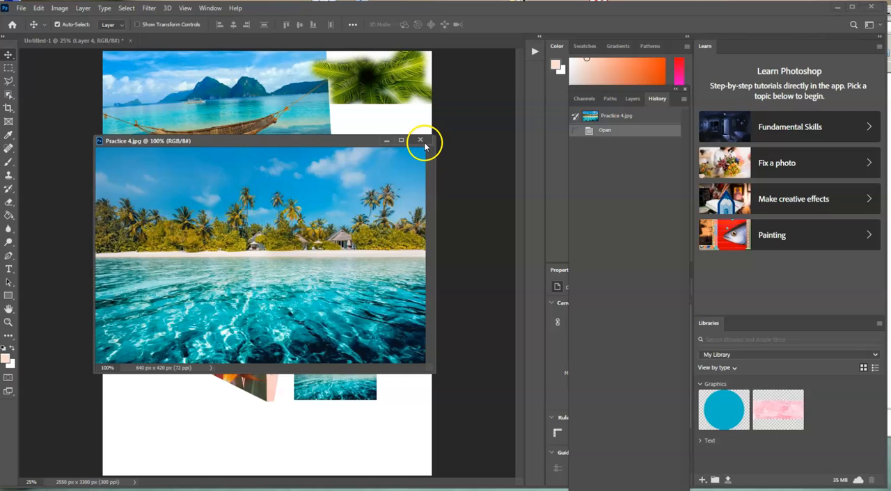
pyautogui.click(420, 140)
# Move the beach picture to the page's lower edge and Free Transform it to about 393%, nearly spanning the page width.
pyautogui.press('j')
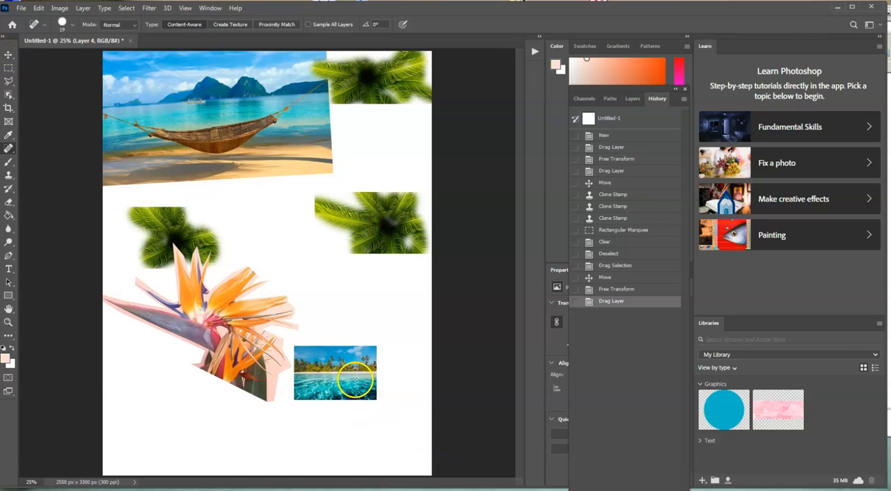
pyautogui.click(9, 56)
pyautogui.moveTo(337, 381); pyautogui.dragTo(146, 457)
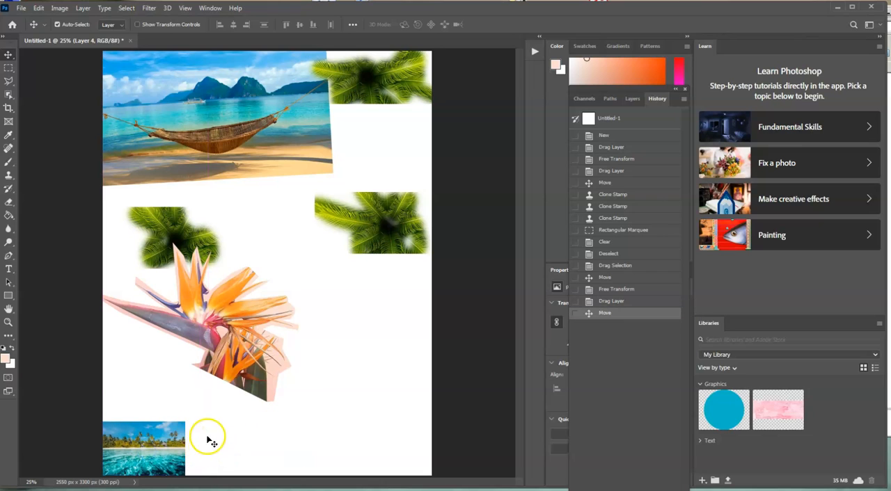
pyautogui.hotkey('ctrl', 't')
pyautogui.moveTo(186, 421); pyautogui.dragTo(445, 422)
pyautogui.moveTo(322, 417); pyautogui.dragTo(320, 464)
pyautogui.moveTo(388, 437); pyautogui.dragTo(432, 440)
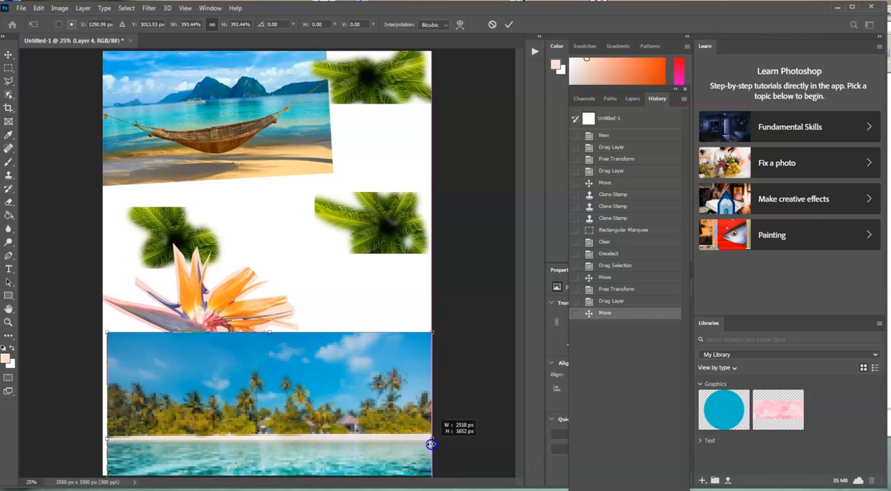
pyautogui.moveTo(364, 454); pyautogui.dragTo(362, 372)
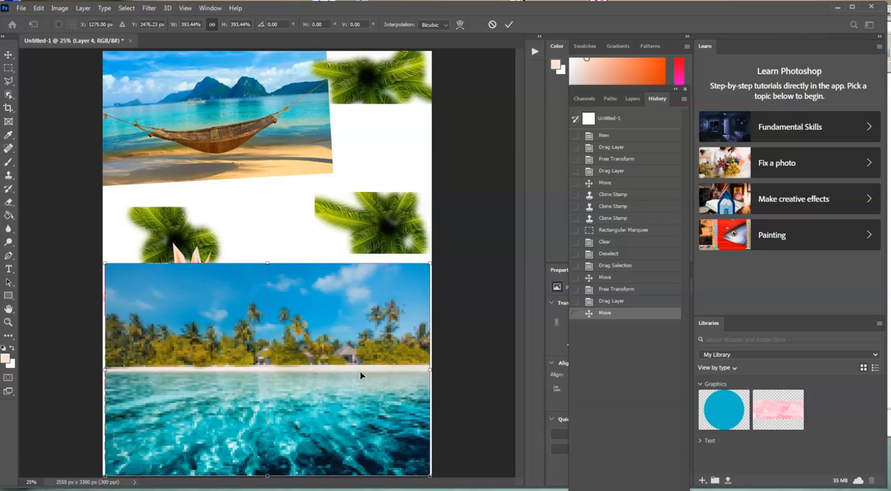
pyautogui.press('Return')
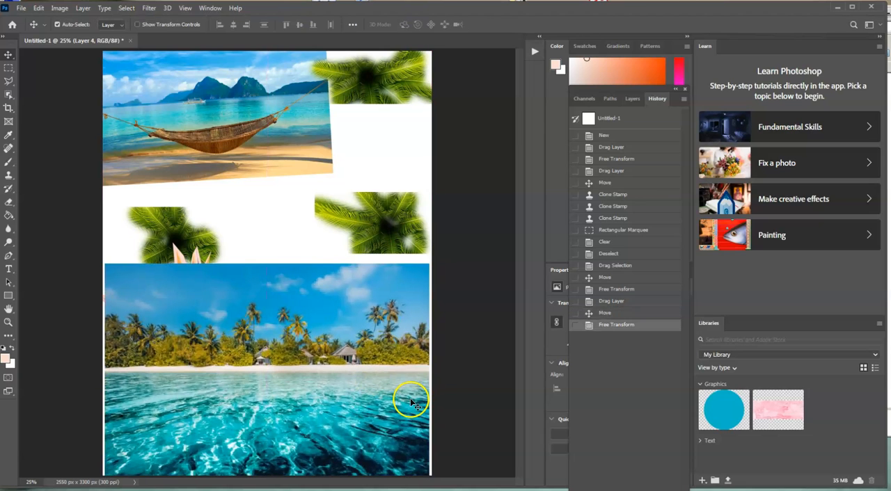
# Delete the sky, palms and shoreline from the enlarged beach picture with a rectangular marquee, keeping only the water, and deselect.
pyautogui.click(8, 68)
pyautogui.moveTo(104, 253); pyautogui.dragTo(430, 373)
pyautogui.press('Delete')
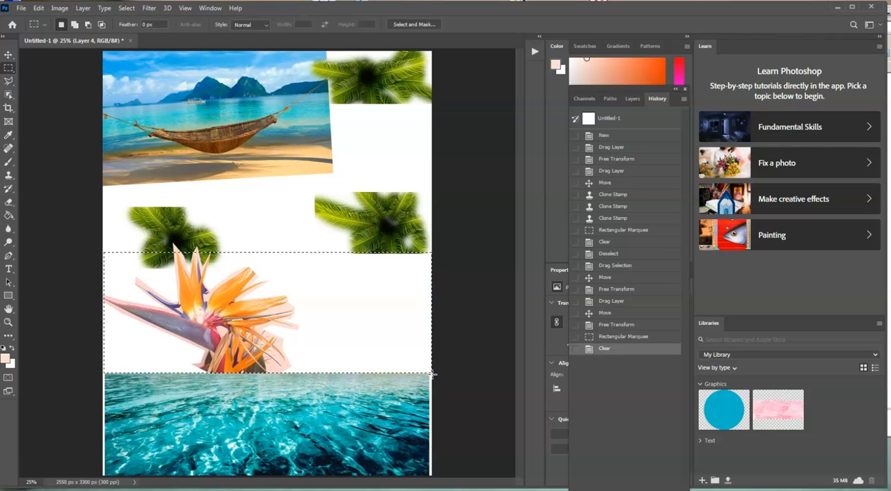
pyautogui.hotkey('ctrl', 'd')
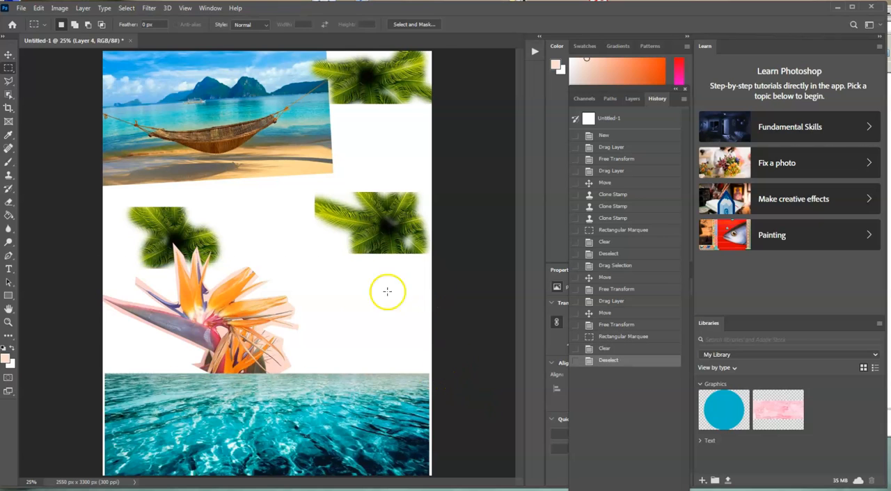
# Align the water strip with the page's bottom edge and Free Transform it to about 101% to fill the full page width.
pyautogui.click(7, 56)
pyautogui.moveTo(174, 417); pyautogui.dragTo(175, 422)
pyautogui.hotkey('ctrl', 't')
pyautogui.moveTo(426, 427); pyautogui.dragTo(431, 428)
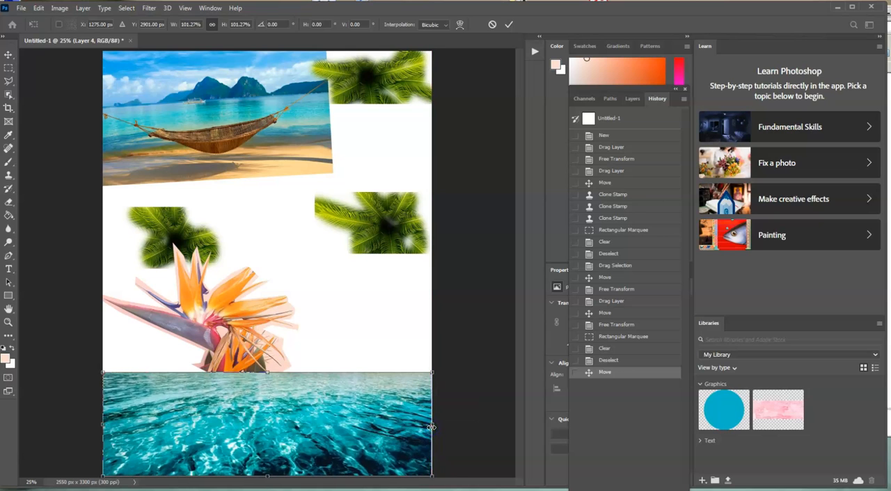
pyautogui.press('Return')
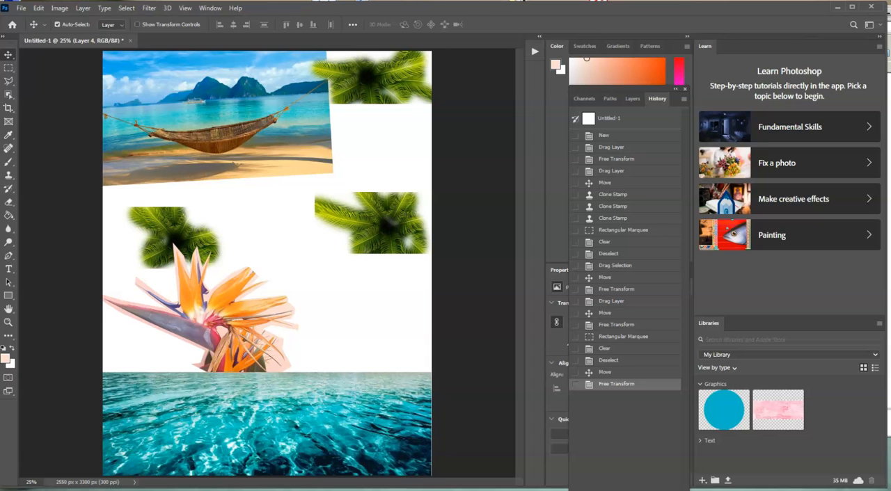
# Place the water layer (Layer 4) below the flower layer (Layer 3), and shift the flower slightly down and to the left.
pyautogui.click(631, 98)
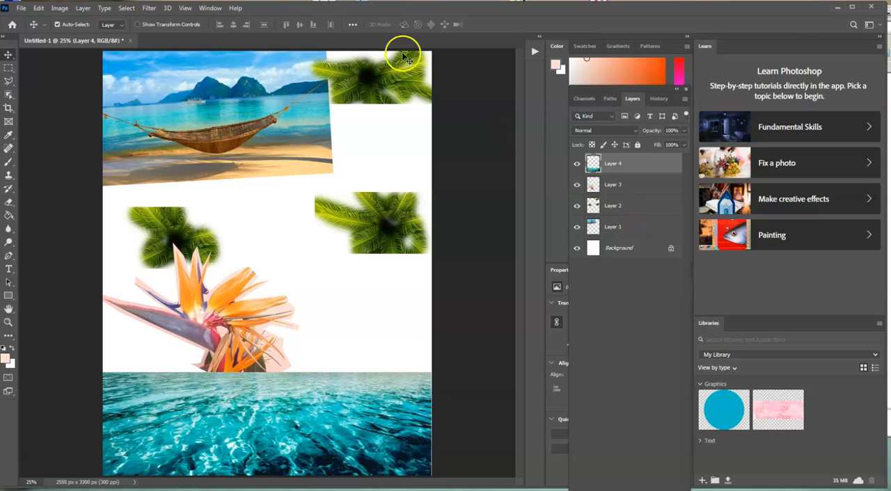
pyautogui.click(213, 8)
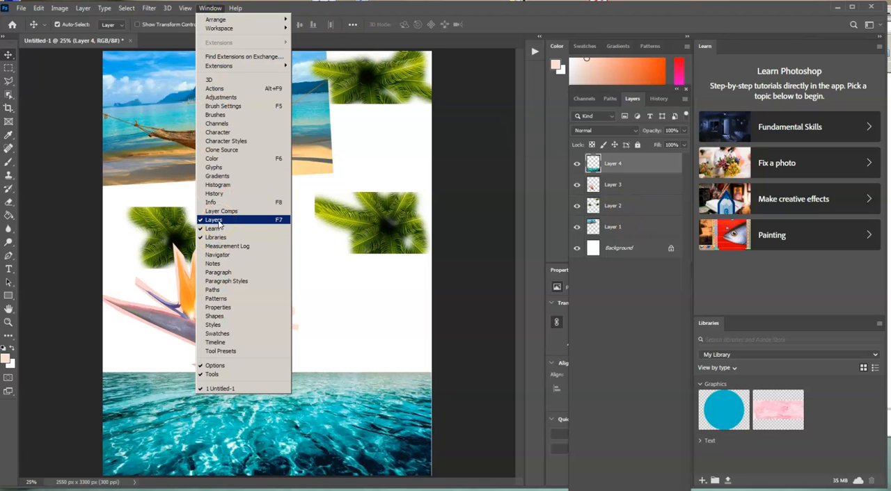
pyautogui.click(655, 334)
pyautogui.moveTo(612, 164); pyautogui.dragTo(613, 197)
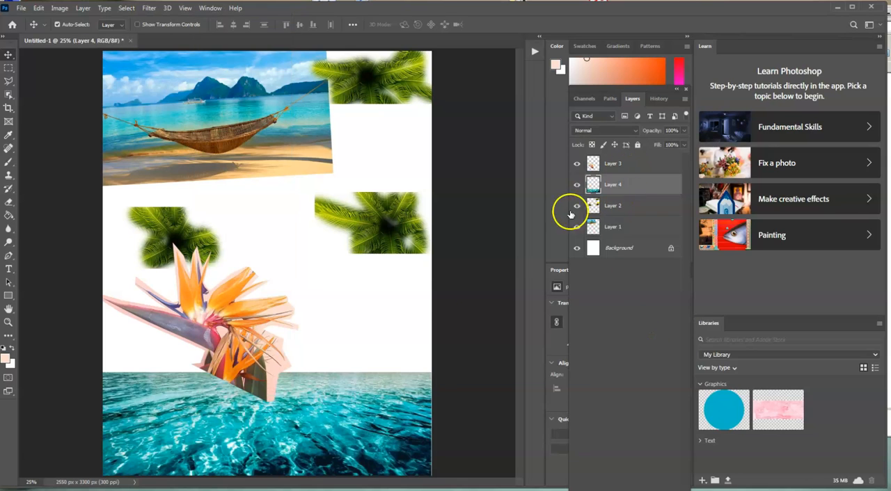
pyautogui.click(659, 161)
pyautogui.moveTo(252, 341)
pyautogui.mouseDown()
pyautogui.moveTo(240, 380)
pyautogui.moveTo(224, 348)
pyautogui.moveTo(236, 349)
pyautogui.moveTo(232, 282)
pyautogui.moveTo(235, 338)
pyautogui.moveTo(243, 339)
pyautogui.mouseUp()
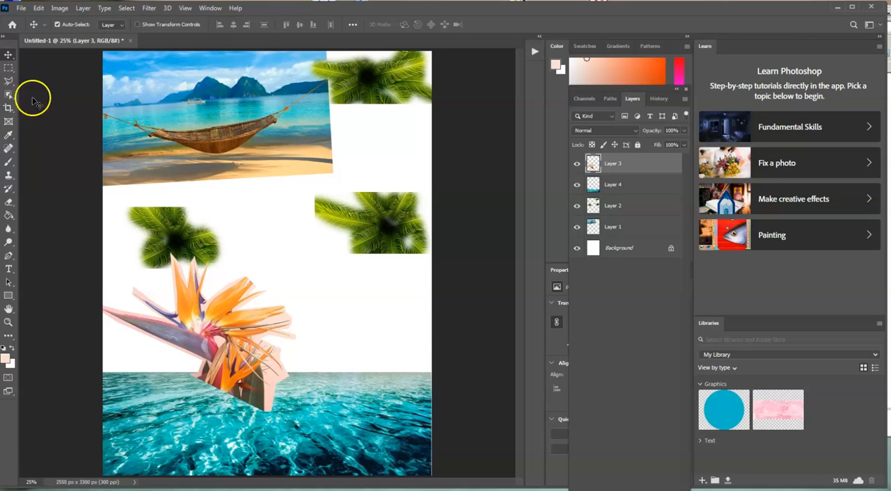
# Open dress1.jpg and float its window, sized to show the whole picture with part of the collage page still reachable.
pyautogui.click(21, 8)
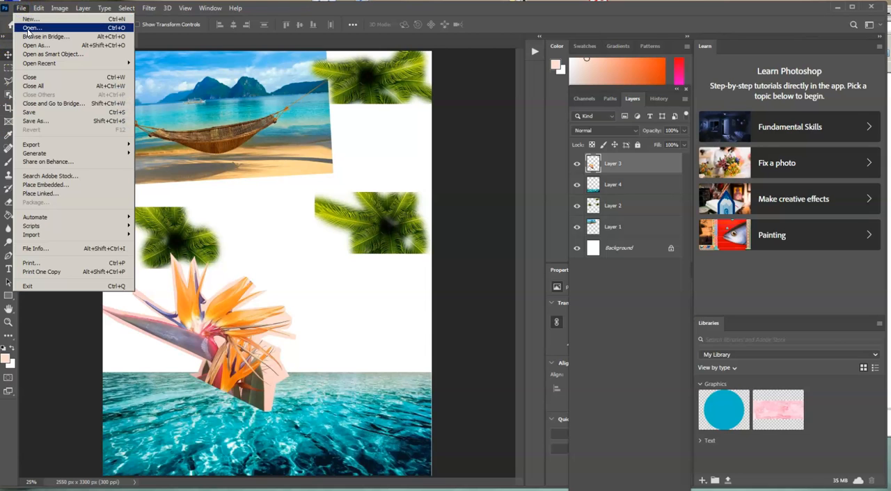
pyautogui.click(30, 28)
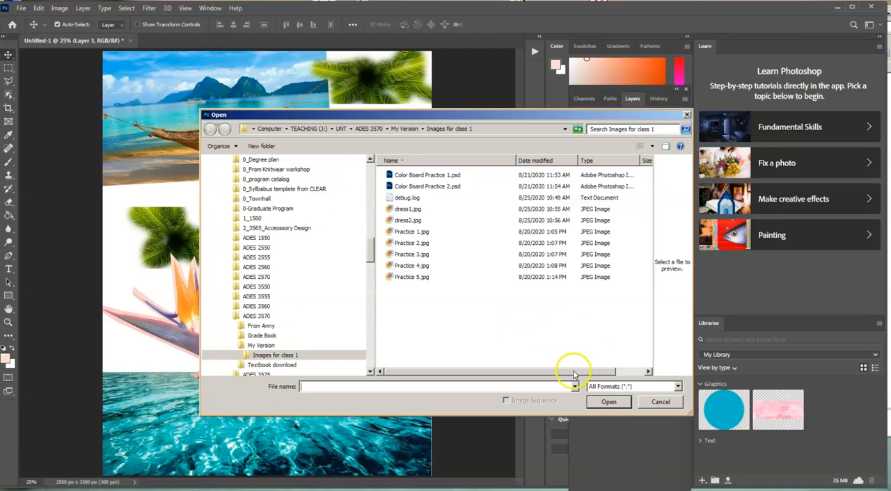
pyautogui.click(407, 209)
pyautogui.click(609, 403)
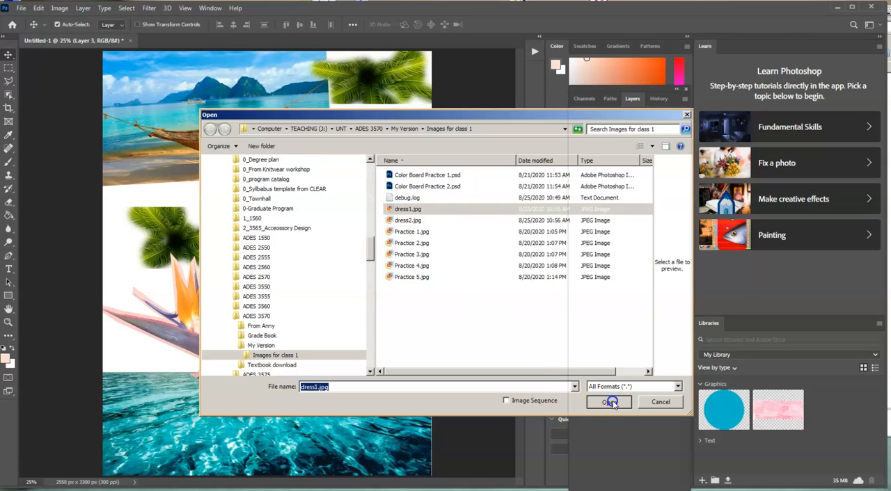
pyautogui.click(183, 41)
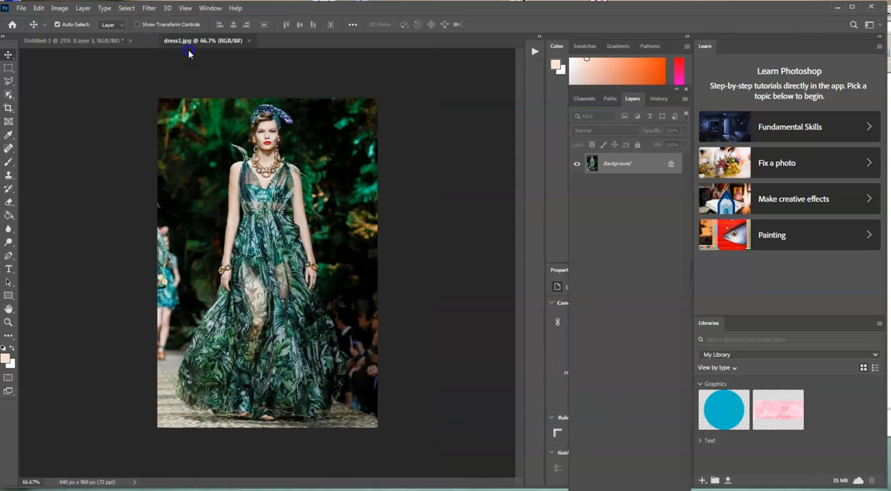
pyautogui.moveTo(188, 54); pyautogui.dragTo(173, 76)
pyautogui.moveTo(490, 96); pyautogui.dragTo(427, 80)
pyautogui.moveTo(500, 418); pyautogui.dragTo(513, 454)
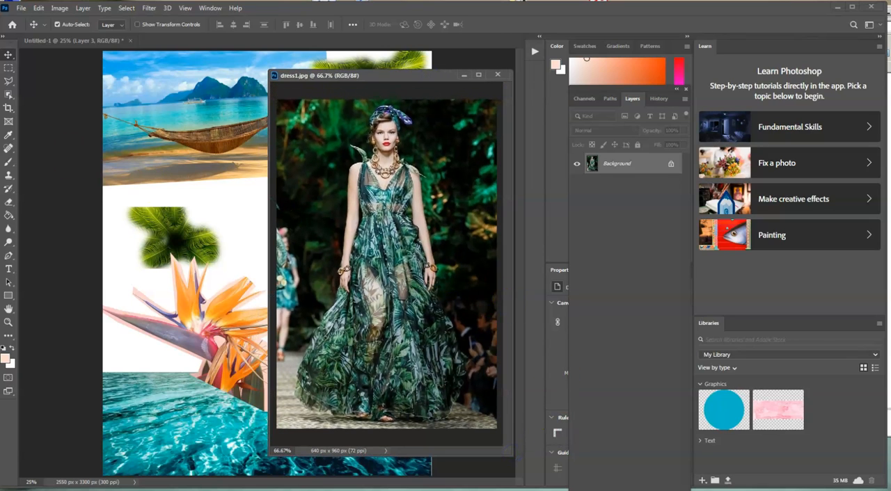
# Select the model in the green gown in dress1.jpg by tracing her outline with the Polygonal Lasso tool.
pyautogui.click(5, 82)
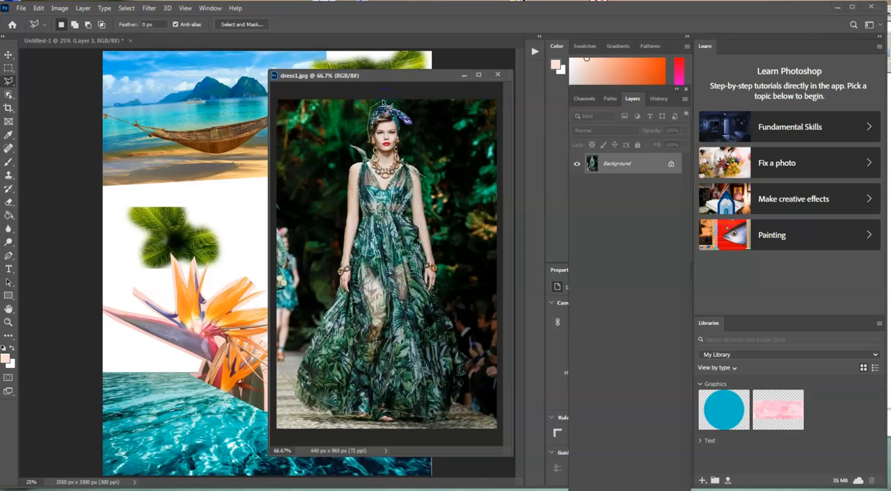
pyautogui.moveTo(414, 121); pyautogui.dragTo(420, 135)
pyautogui.moveTo(426, 183); pyautogui.dragTo(439, 259)
pyautogui.moveTo(479, 337); pyautogui.dragTo(472, 362)
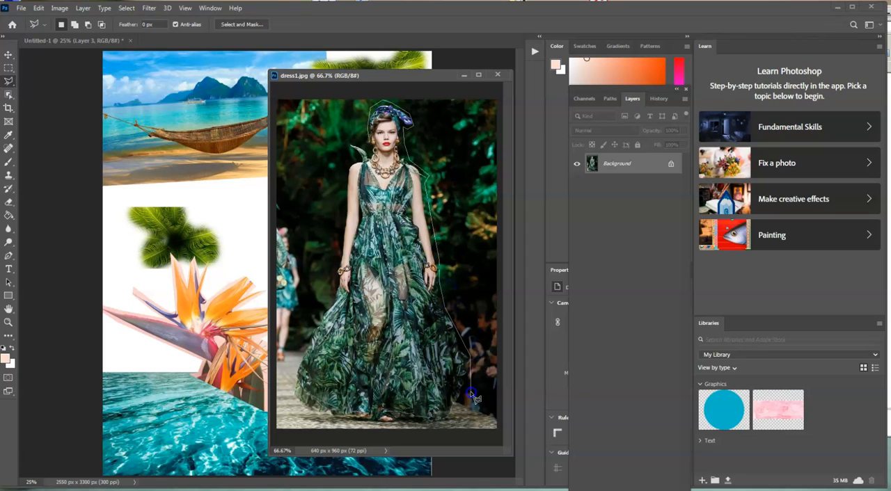
pyautogui.moveTo(437, 423); pyautogui.dragTo(401, 432)
pyautogui.moveTo(295, 360)
pyautogui.mouseDown()
pyautogui.moveTo(337, 295)
pyautogui.moveTo(337, 273)
pyautogui.mouseUp()
pyautogui.moveTo(349, 197); pyautogui.dragTo(345, 214)
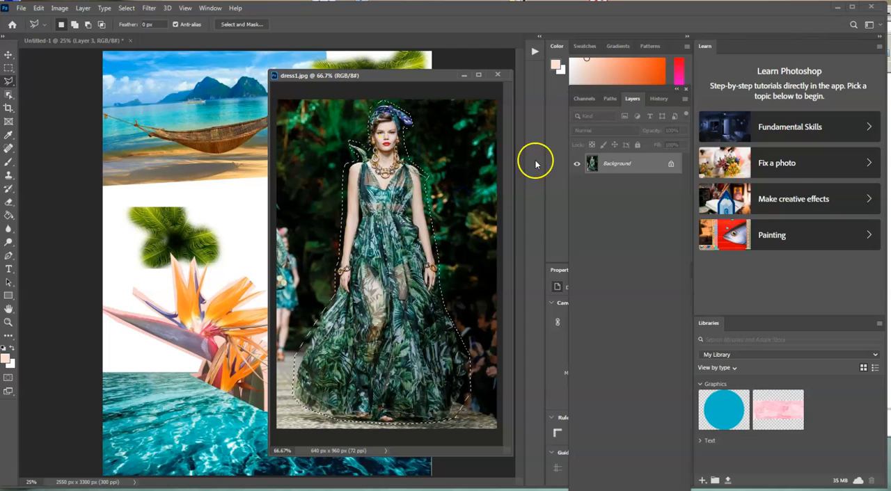
# Copy the selected model onto the page between the flower and the right palm clone with the Move tool, and close dress1.jpg.
pyautogui.click(8, 60)
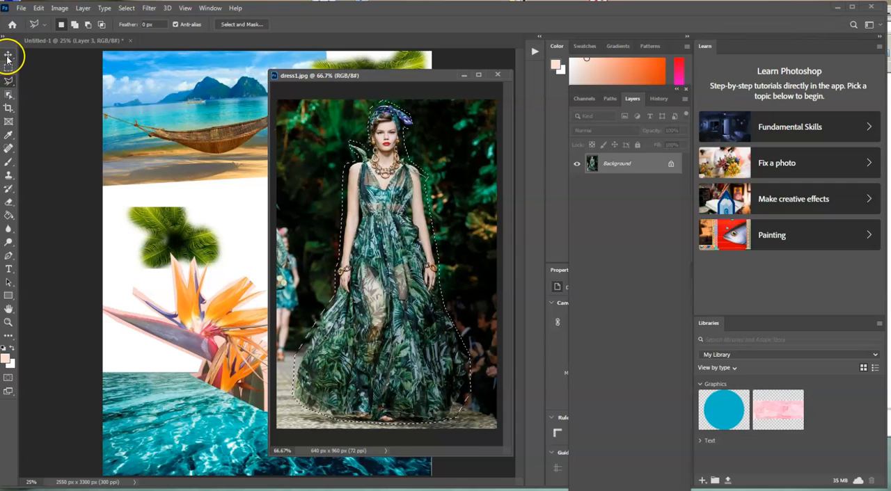
pyautogui.click(470, 162)
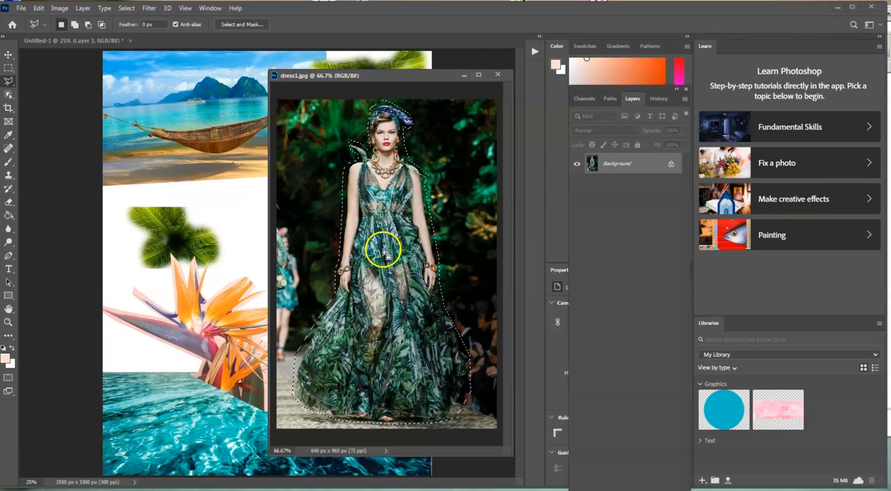
pyautogui.moveTo(431, 182); pyautogui.dragTo(143, 179)
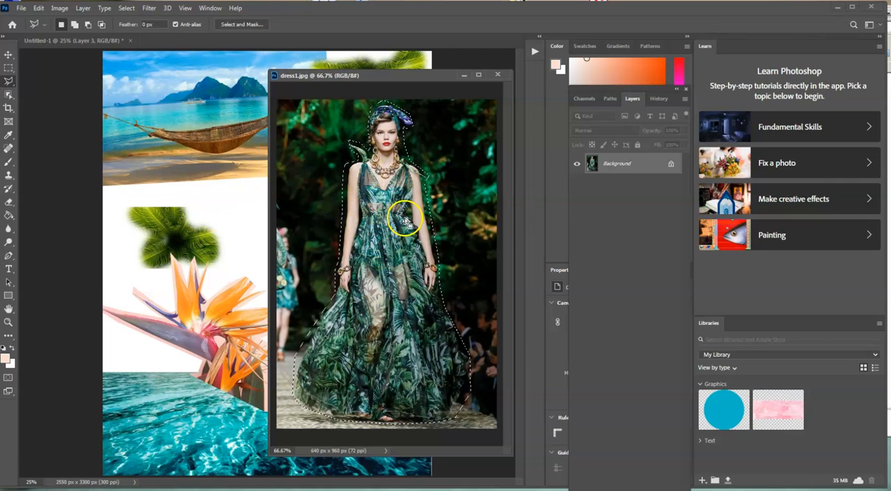
pyautogui.click(10, 57)
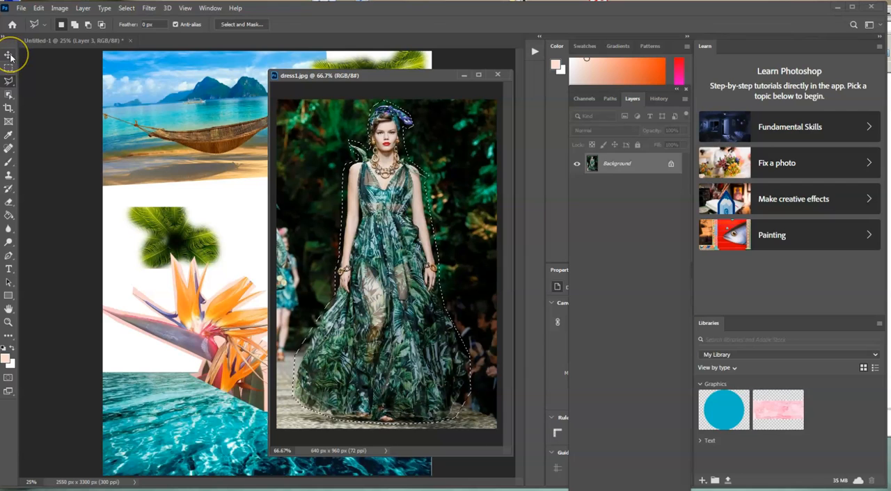
pyautogui.click(9, 56)
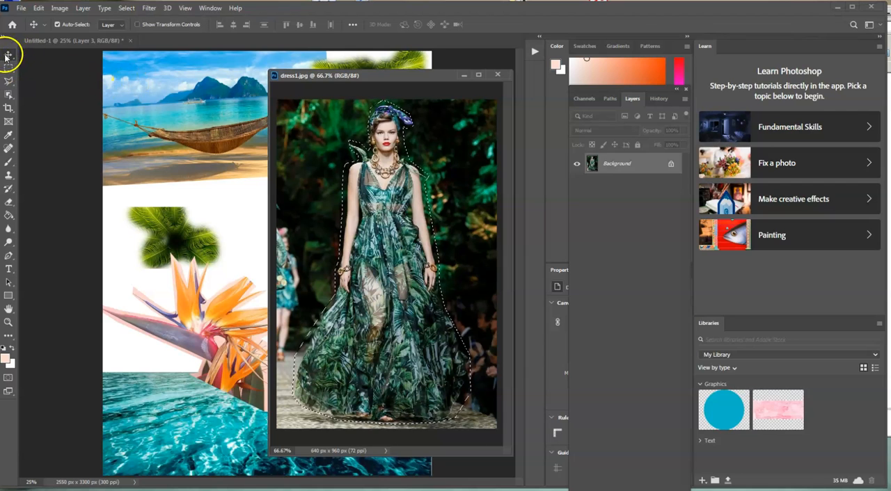
pyautogui.click(300, 145)
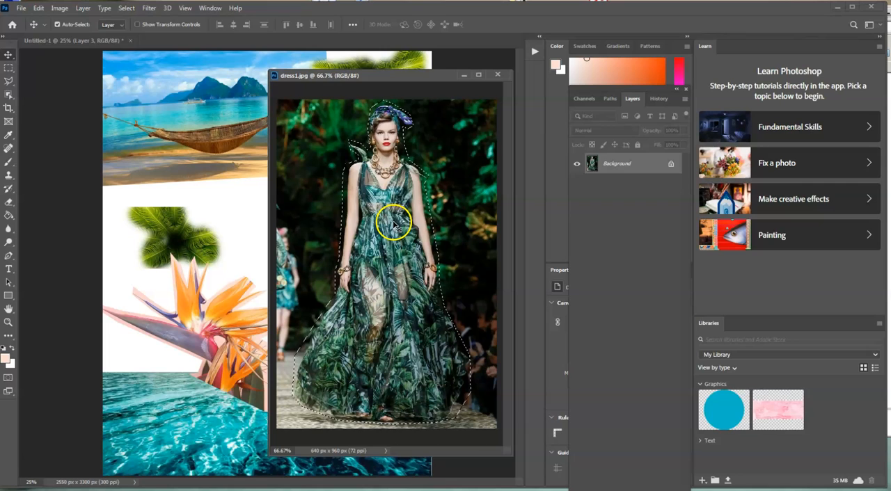
pyautogui.moveTo(391, 237); pyautogui.dragTo(247, 228)
pyautogui.click(497, 74)
pyautogui.moveTo(259, 271); pyautogui.dragTo(322, 305)
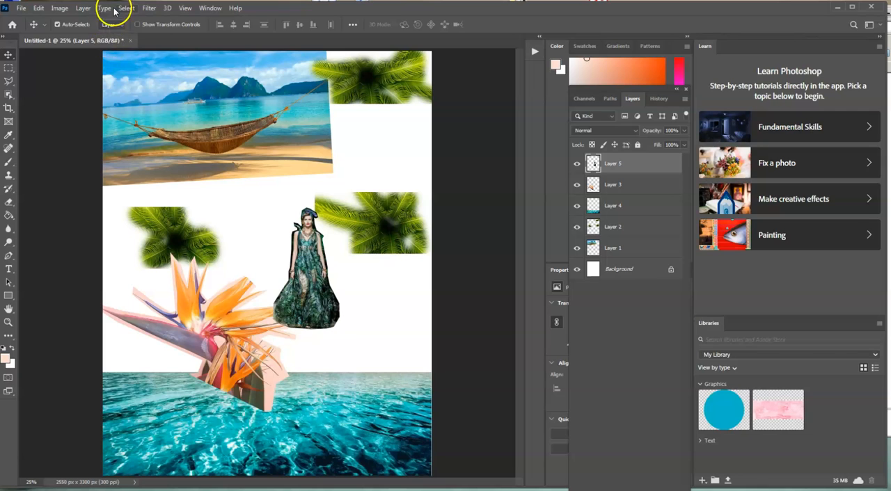
# Open dress2.jpg and float its window over the right side of the collage page.
pyautogui.click(21, 8)
pyautogui.click(21, 7)
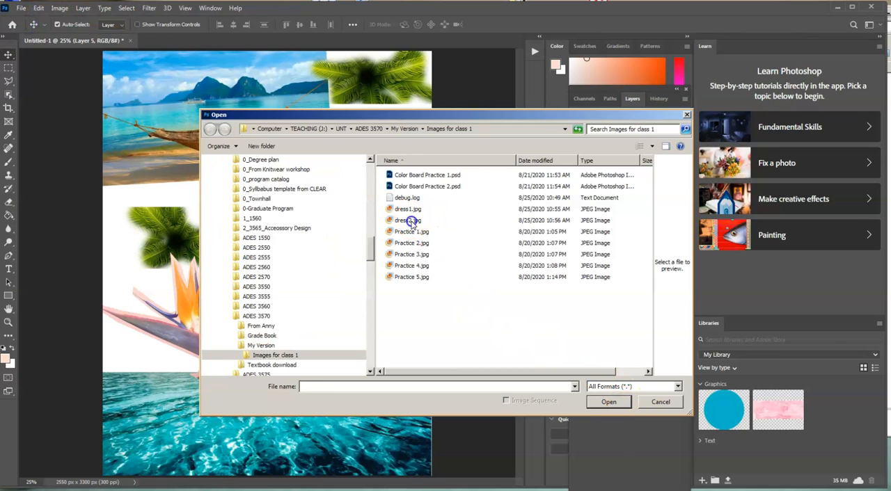
pyautogui.doubleClick(411, 220)
pyautogui.moveTo(185, 42); pyautogui.dragTo(383, 94)
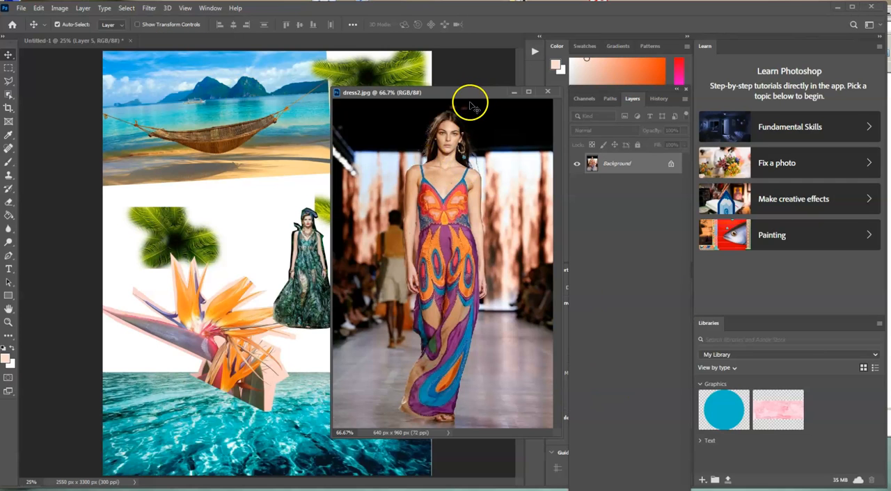
# Select the model in the colourful patterned dress in dress2.jpg by tracing her outline with the Polygonal Lasso tool.
pyautogui.click(9, 81)
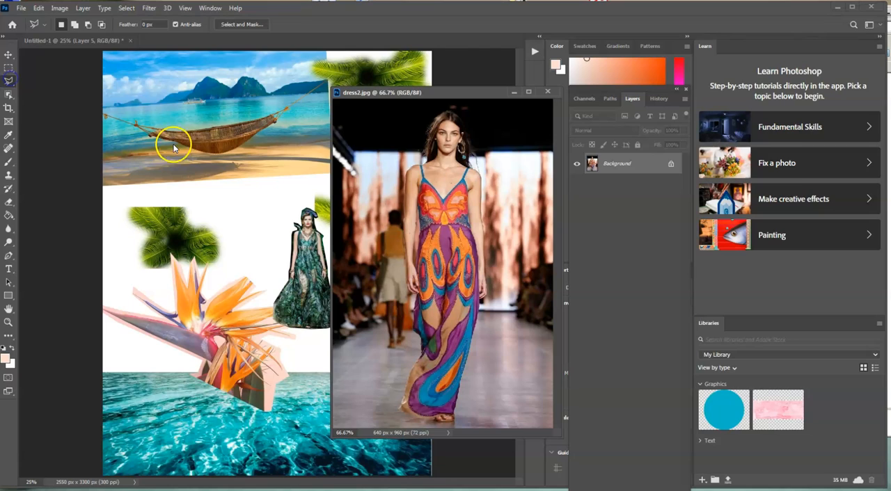
pyautogui.click(421, 163)
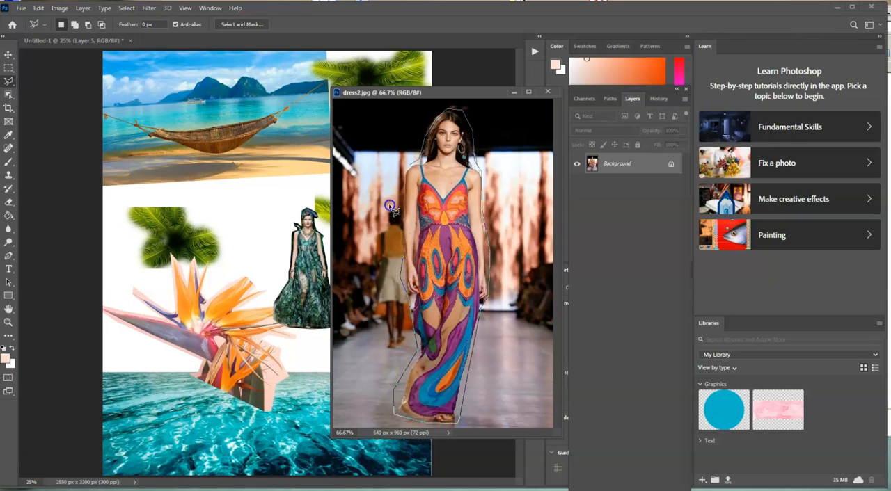
pyautogui.click(412, 170)
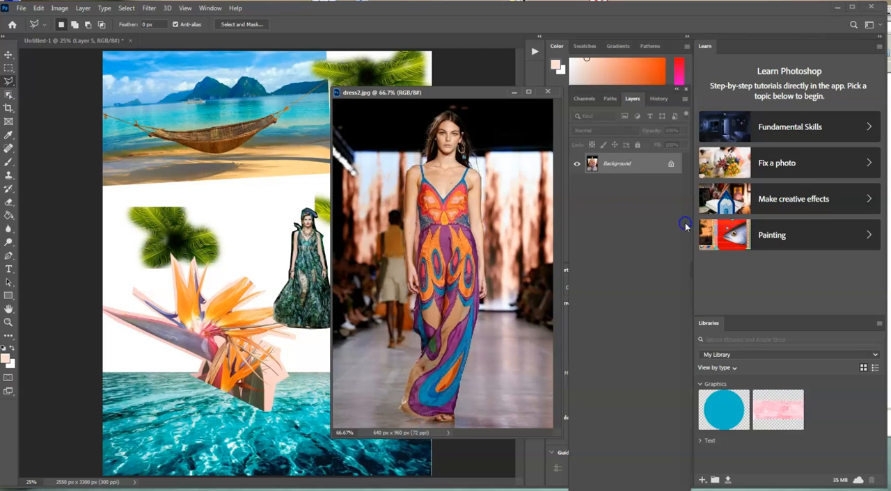
# Copy the selected patterned-dress model onto the collage page beside the green-gown model with the Move tool, and close dress2.jpg.
pyautogui.click(8, 58)
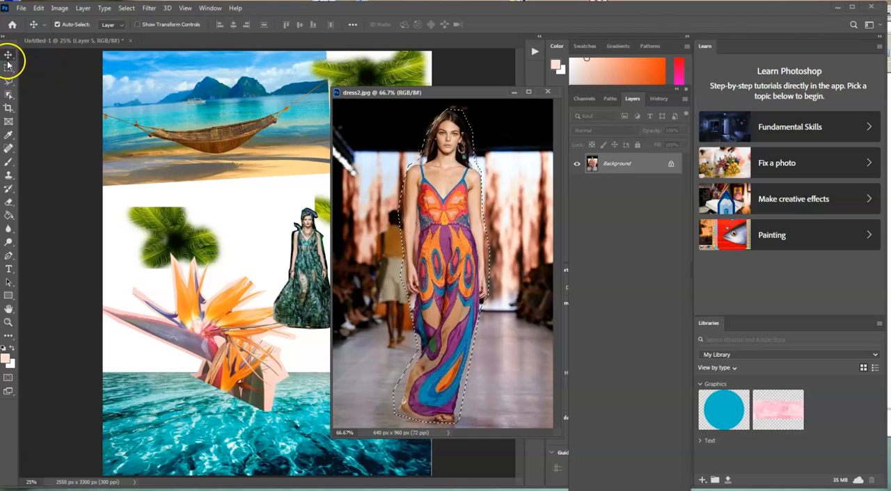
pyautogui.moveTo(416, 200); pyautogui.dragTo(267, 207)
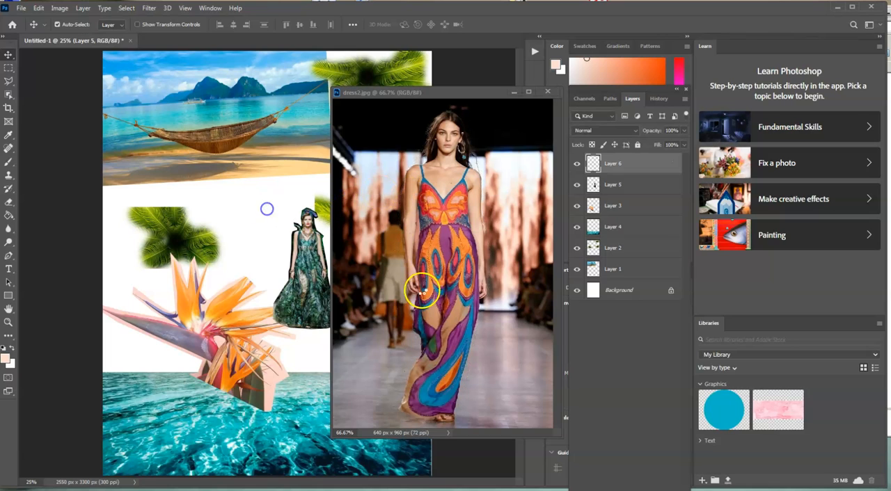
pyautogui.click(547, 91)
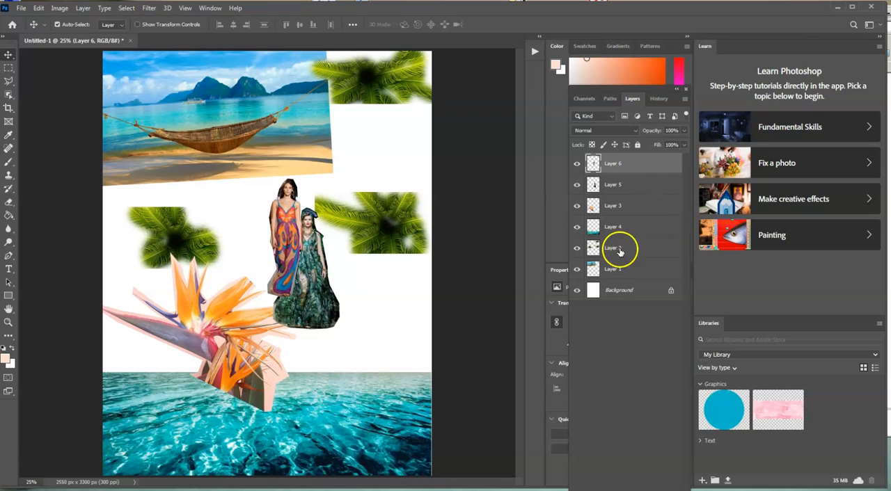
# Spread the two models apart, placing the green gown at the water's edge below the right palm and the patterned dress beside the flower.
pyautogui.click(576, 184)
pyautogui.click(576, 185)
pyautogui.click(617, 186)
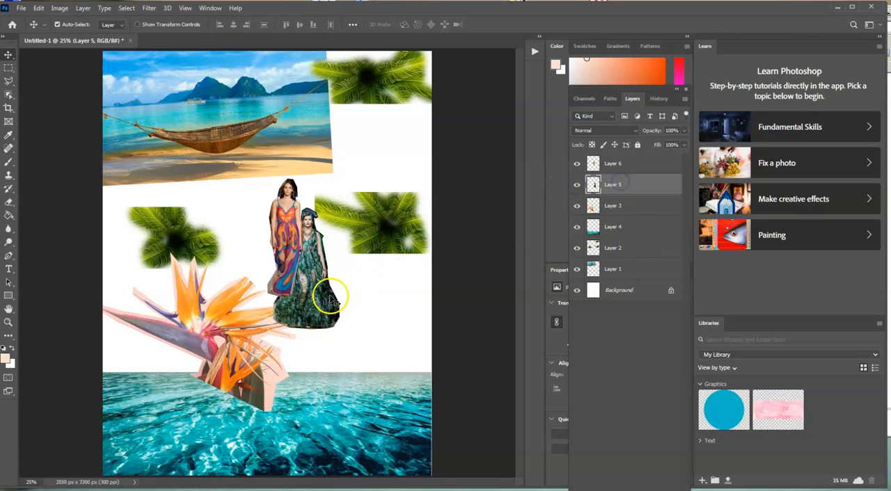
pyautogui.moveTo(367, 317); pyautogui.dragTo(404, 338)
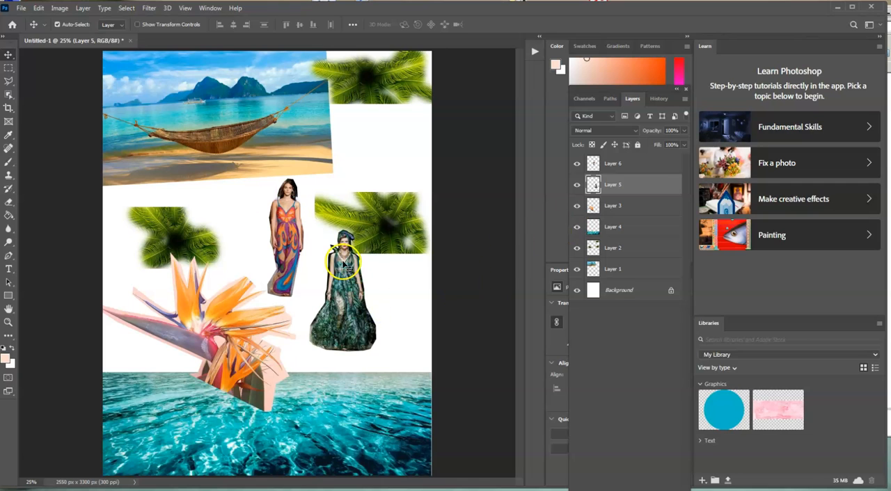
pyautogui.click(634, 169)
pyautogui.moveTo(287, 240); pyautogui.dragTo(309, 270)
pyautogui.click(620, 190)
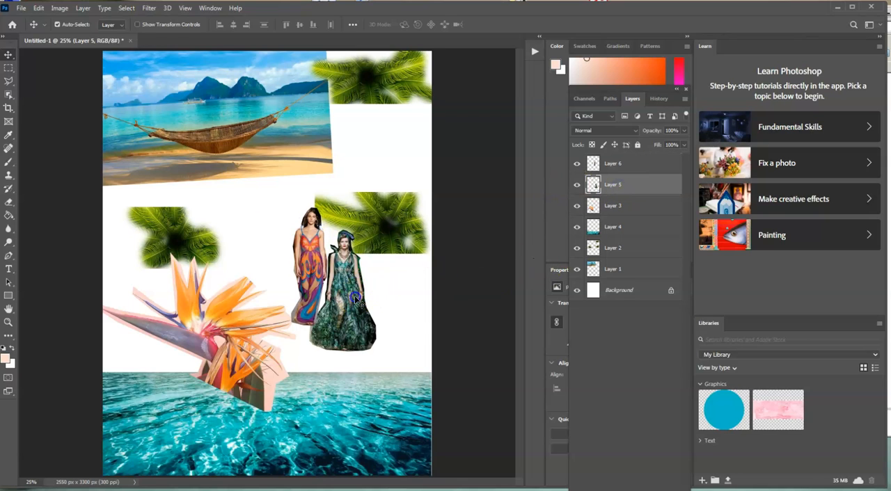
pyautogui.moveTo(362, 317); pyautogui.dragTo(381, 353)
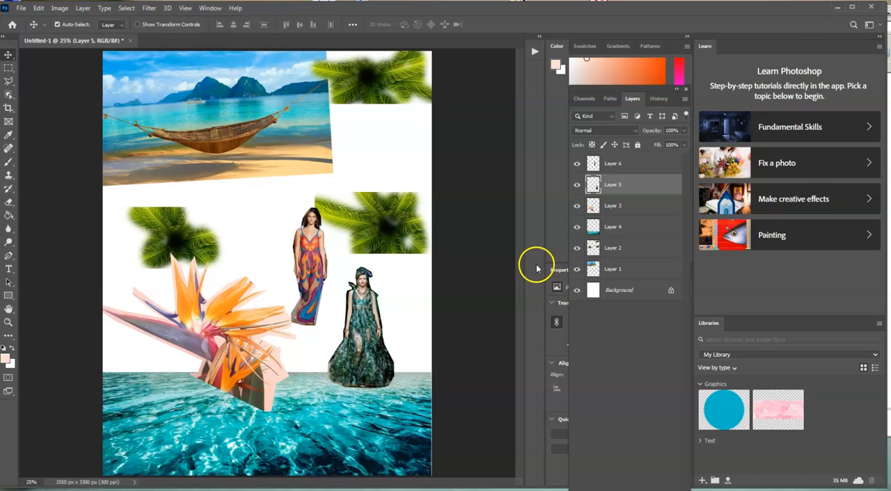
# Enlarge the green-gown model with Free Transform so her head overlaps the right palm and her hem reaches into the water strip.
pyautogui.hotkey('ctrl', 't')
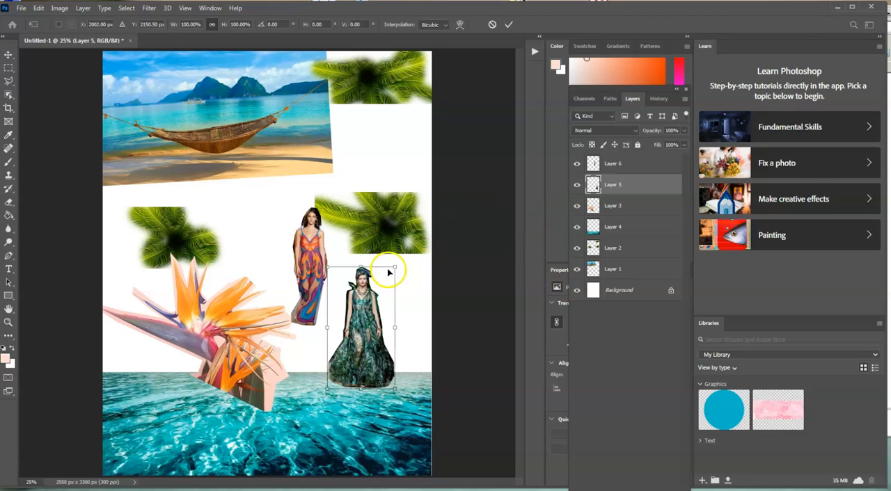
pyautogui.moveTo(410, 250); pyautogui.dragTo(370, 227)
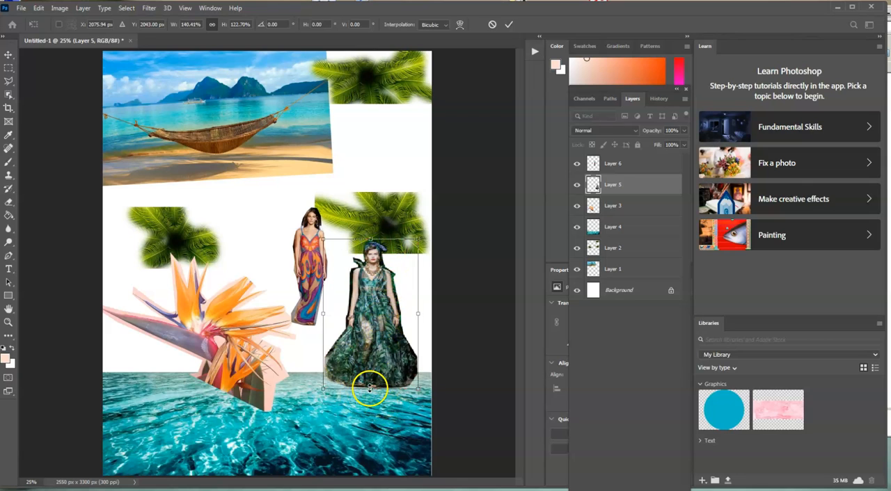
pyautogui.moveTo(370, 388); pyautogui.dragTo(372, 398)
pyautogui.press('Return')
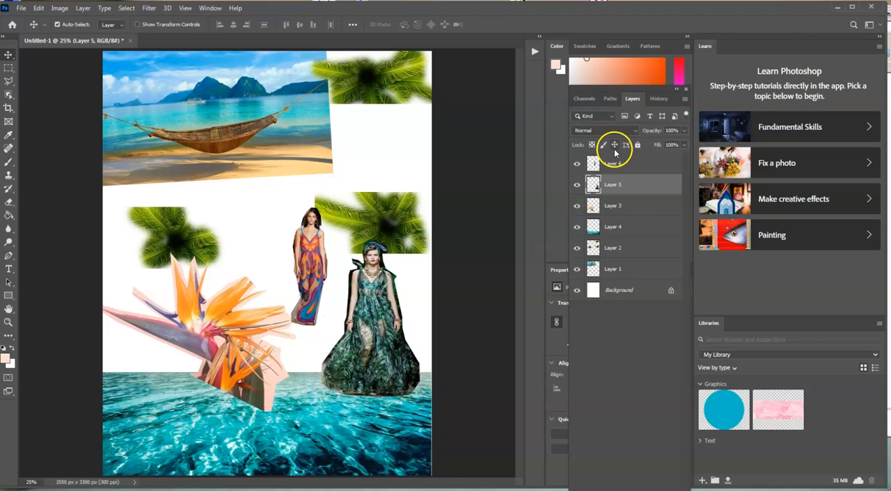
# Scale the patterned-dress model to about 143% with Free Transform and stand her at the water's edge between the flower and the green gown.
pyautogui.click(656, 166)
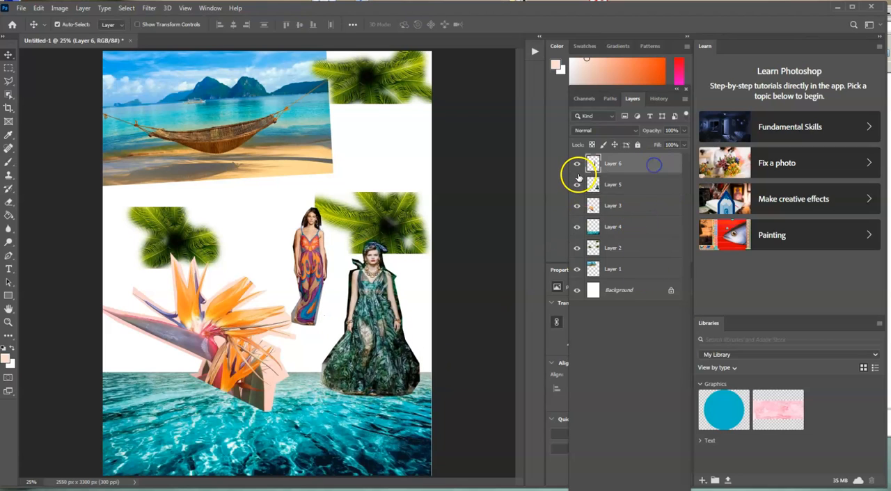
pyautogui.hotkey('ctrl', 't')
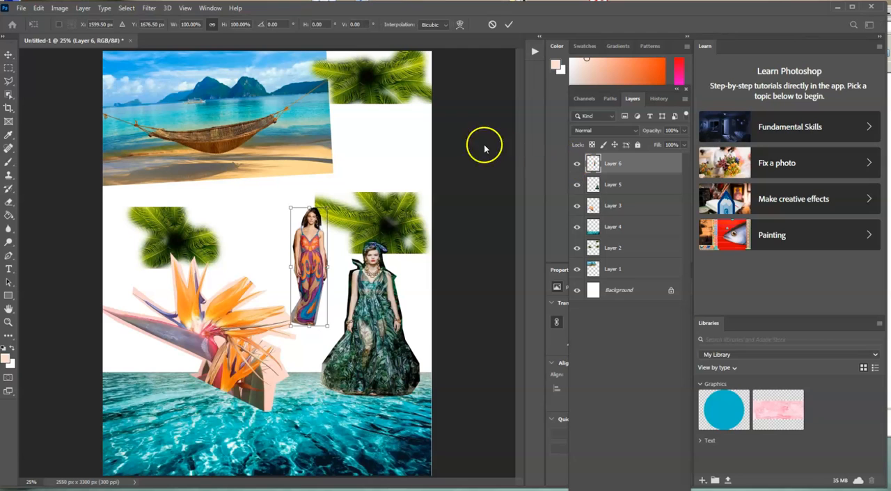
pyautogui.moveTo(291, 208); pyautogui.dragTo(272, 188)
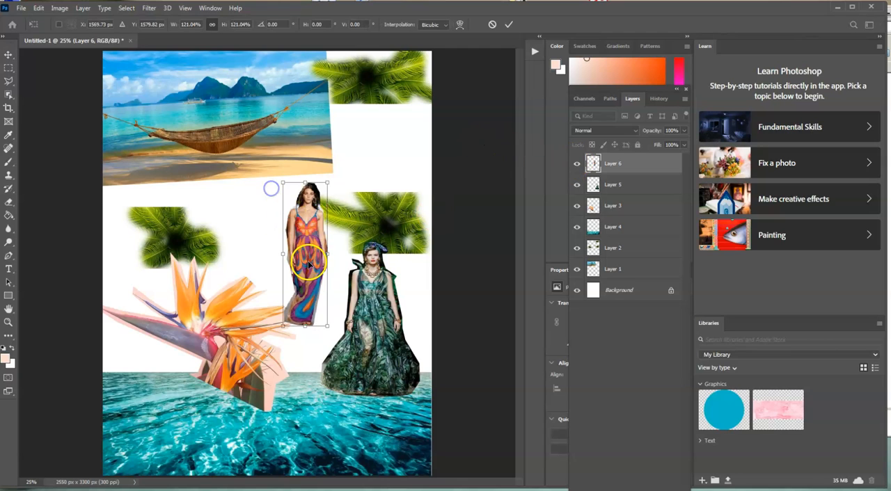
pyautogui.moveTo(283, 325); pyautogui.dragTo(318, 366)
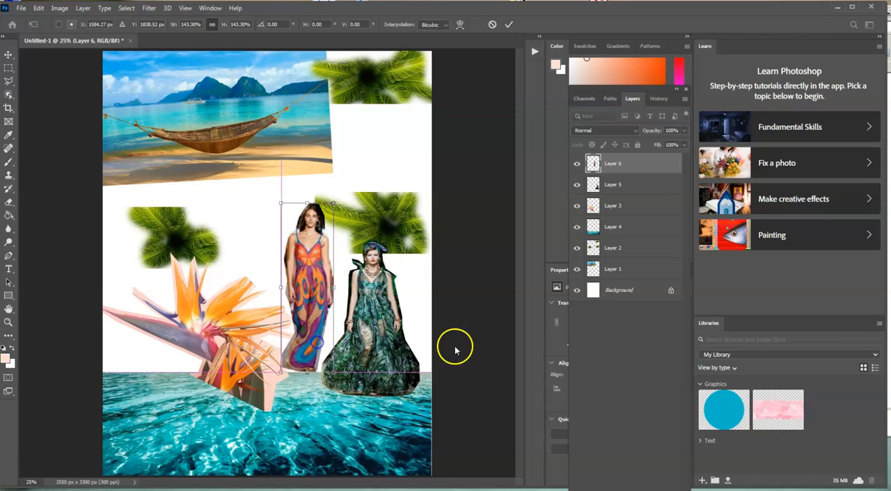
pyautogui.press('Return')
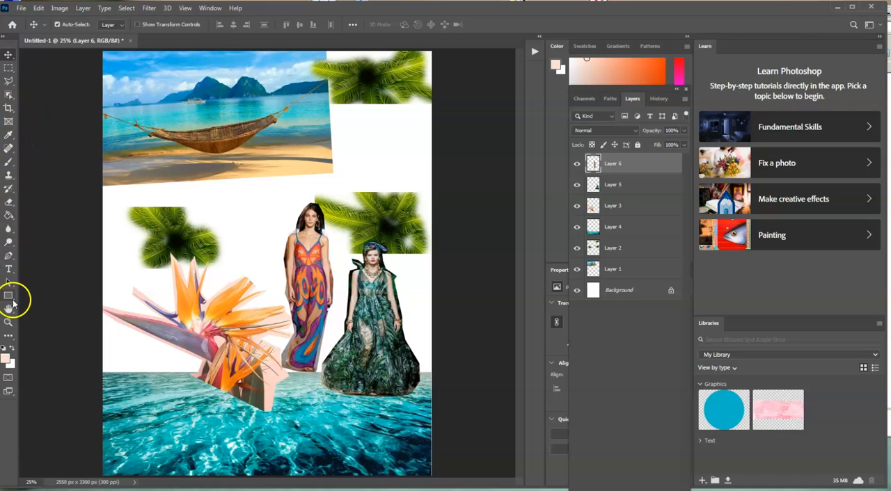
# Start a horizontal text line just below the hammock photo, above the left palm clone.
pyautogui.click(8, 269)
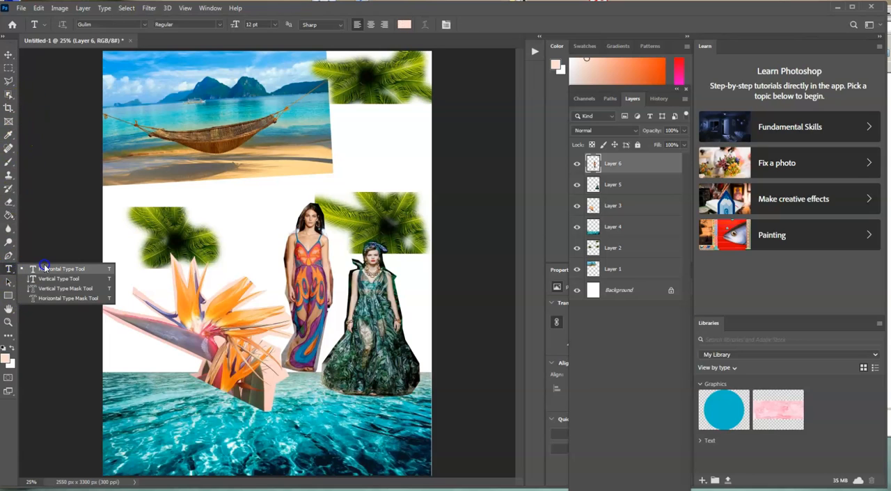
pyautogui.click(46, 269)
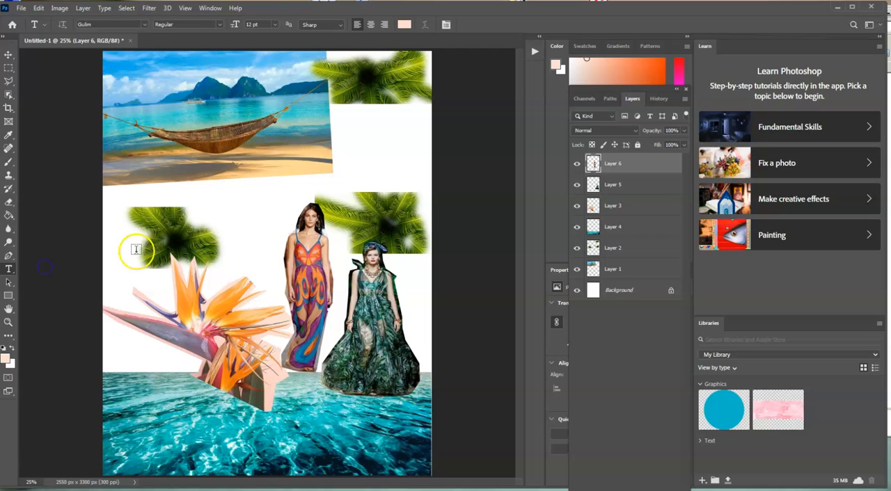
pyautogui.click(148, 194)
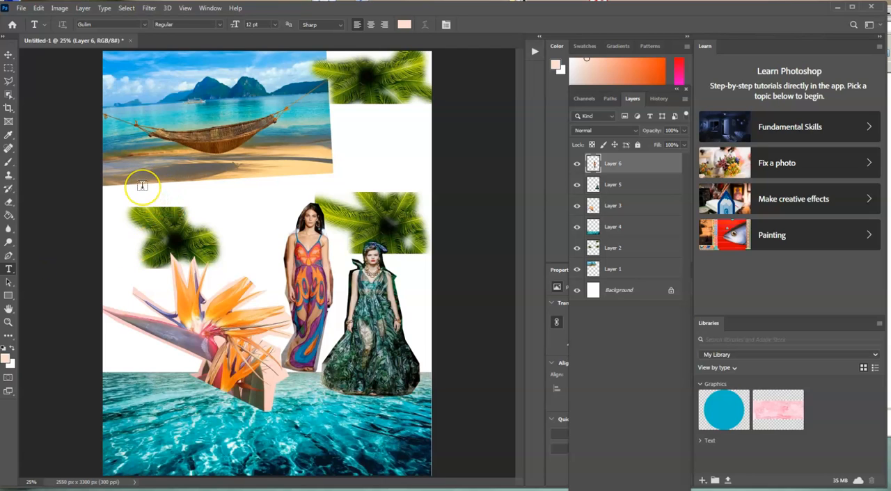
pyautogui.moveTo(142, 186); pyautogui.dragTo(260, 200)
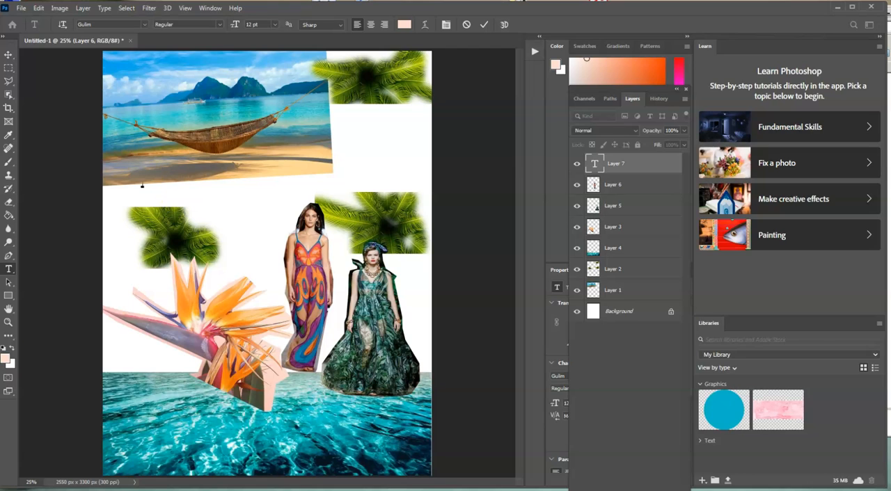
# Set the text colour to a dark blue sampled from the mountains in the hammock photo, and enter the title Tropical Love.
pyautogui.click(5, 359)
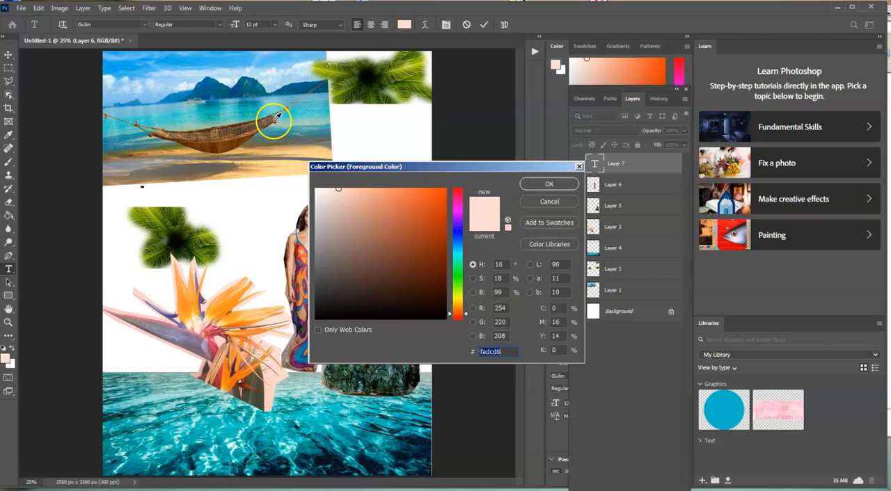
pyautogui.click(549, 201)
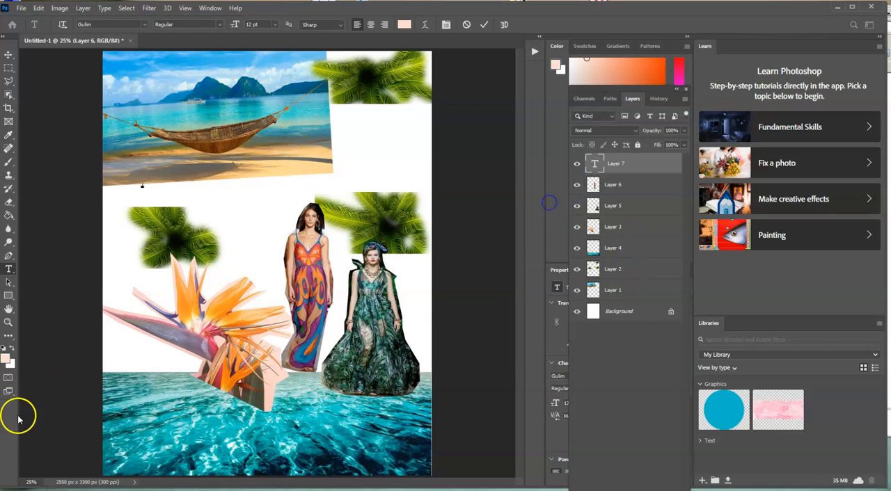
pyautogui.click(7, 357)
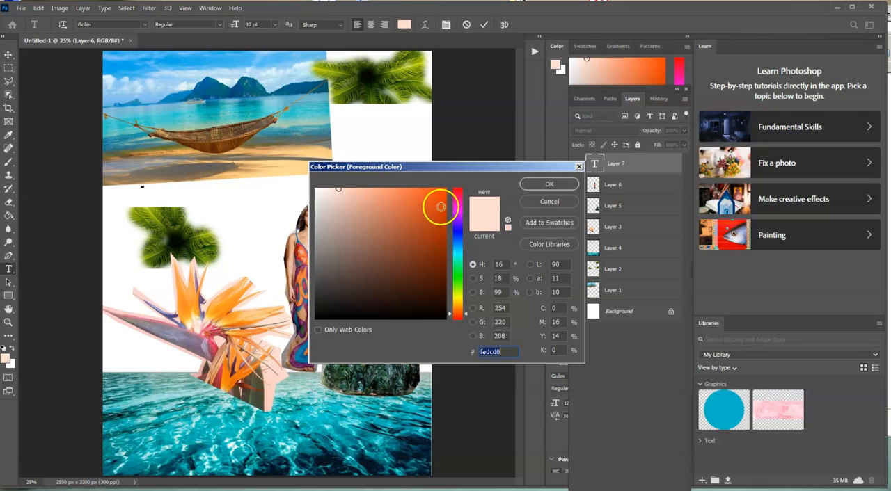
pyautogui.moveTo(456, 226)
pyautogui.mouseDown()
pyautogui.moveTo(453, 292)
pyautogui.moveTo(452, 238)
pyautogui.mouseUp()
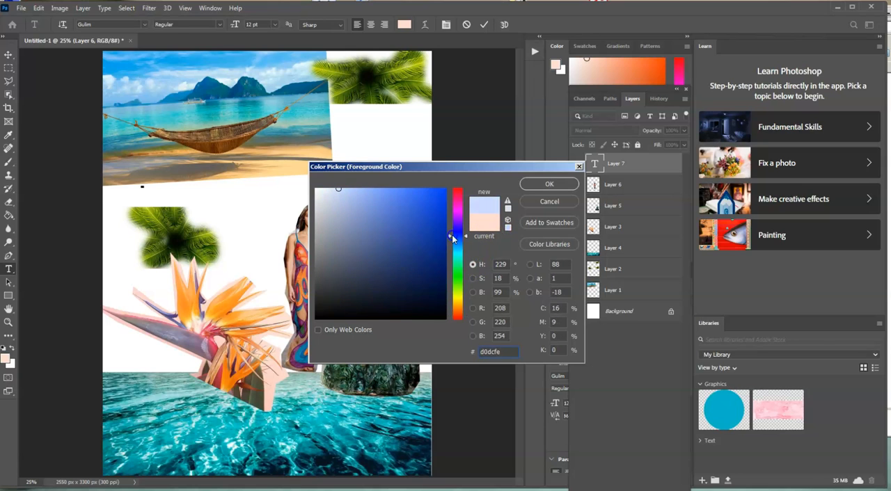
pyautogui.click(178, 241)
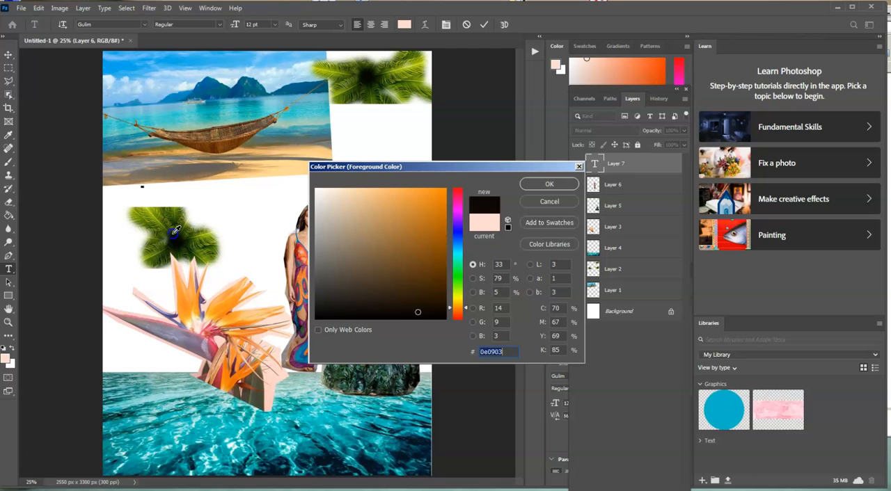
pyautogui.click(172, 218)
pyautogui.click(179, 209)
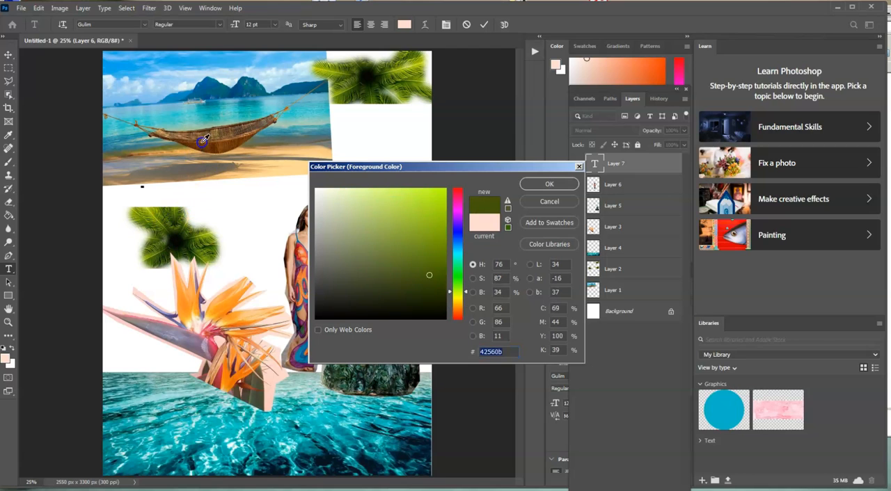
pyautogui.click(215, 84)
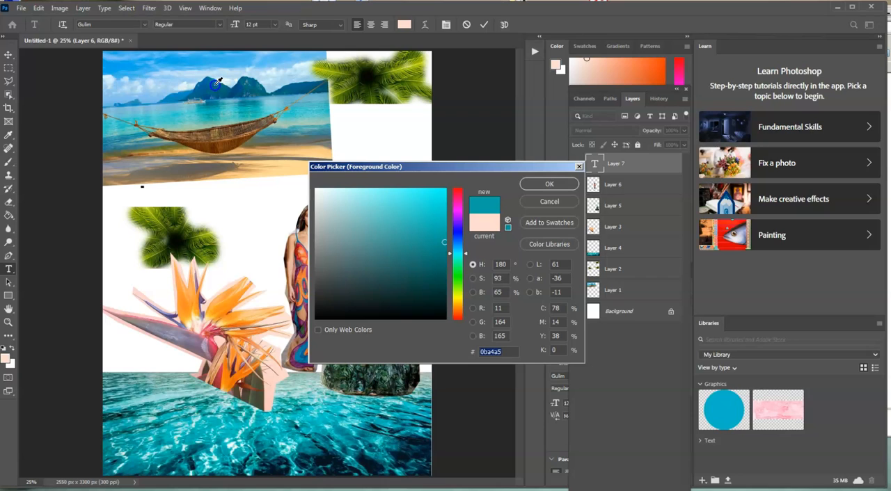
pyautogui.click(221, 92)
pyautogui.click(221, 92)
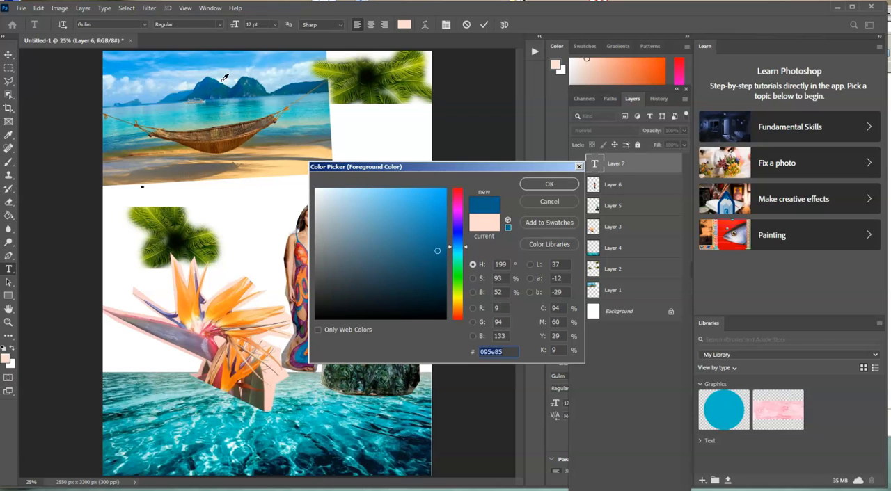
pyautogui.click(549, 186)
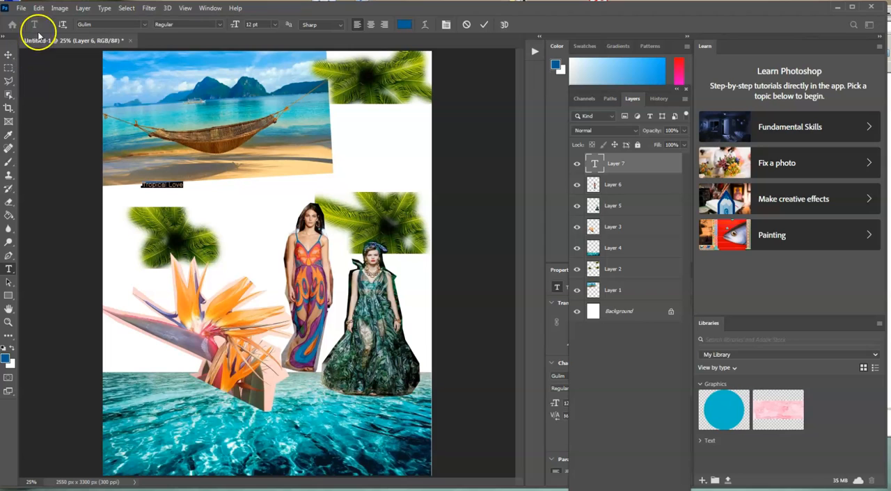
# Format the Tropical Love title in the Broadway font at 72 pt.
pyautogui.click(147, 25)
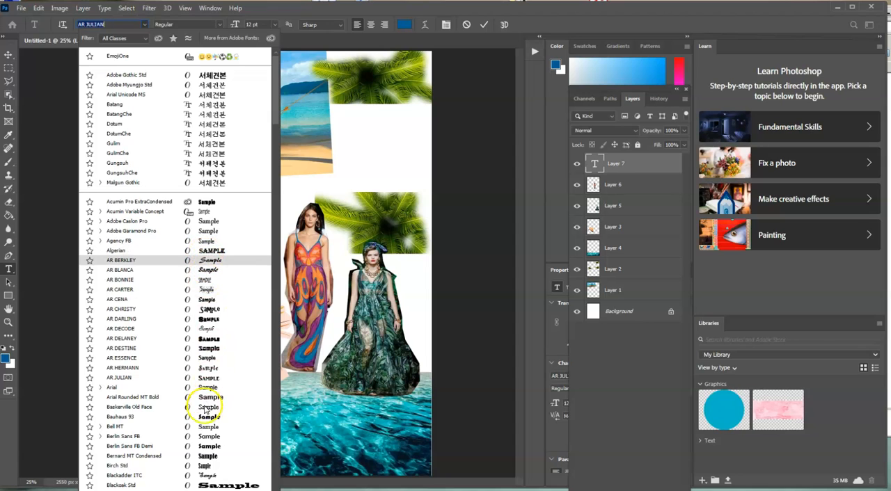
pyautogui.scroll(-4, 202, 454)
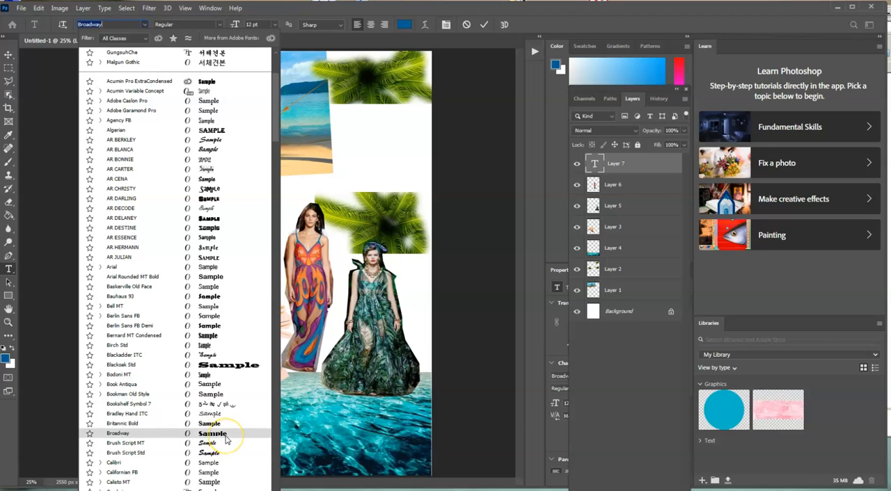
pyautogui.click(225, 439)
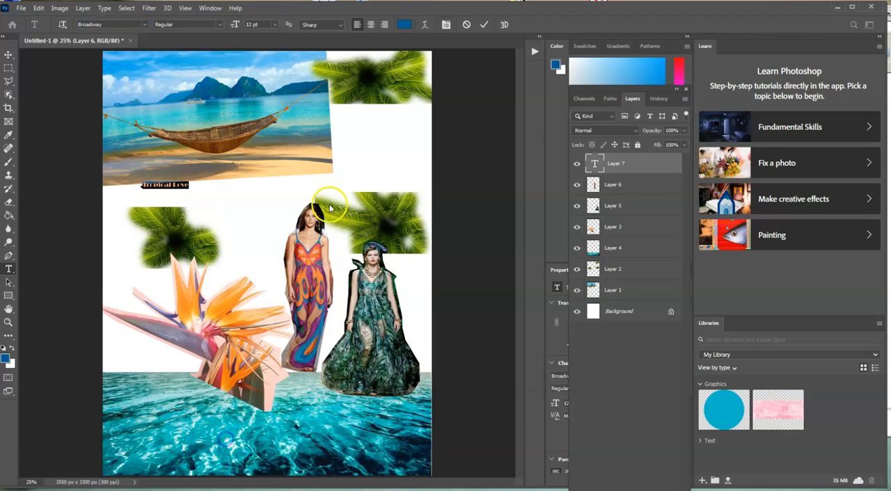
pyautogui.click(276, 25)
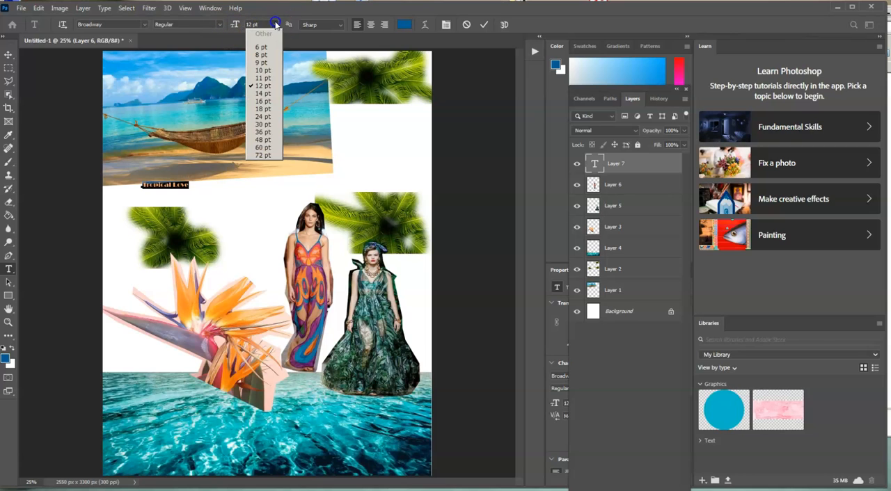
pyautogui.click(263, 154)
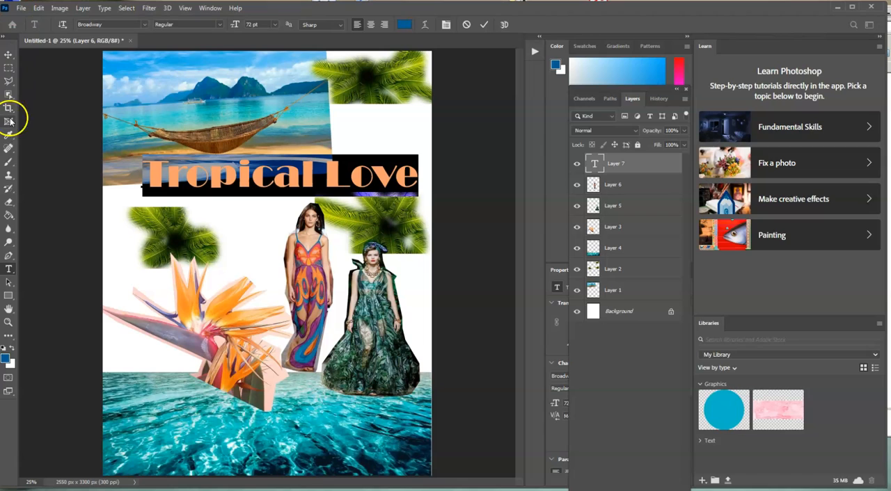
# Move the Tropical Love title left across the hammock photo's lower edge, and reactivate the Horizontal Type tool.
pyautogui.click(9, 54)
pyautogui.moveTo(167, 183); pyautogui.dragTo(145, 186)
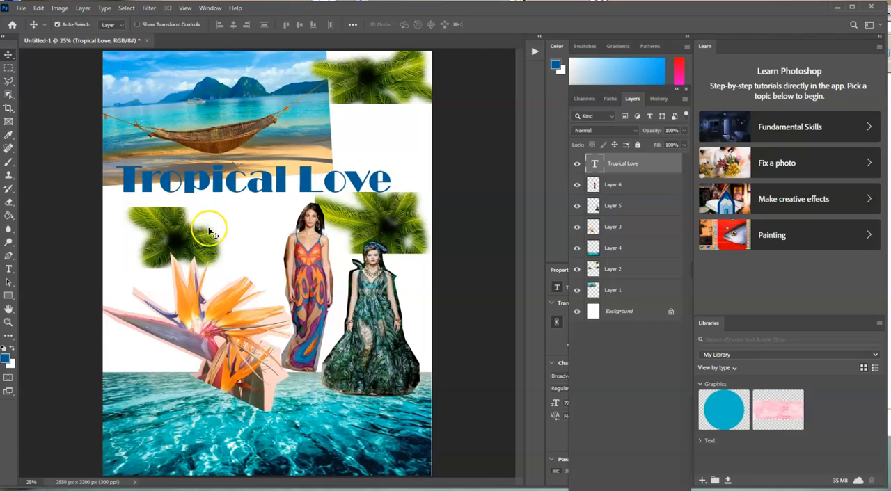
pyautogui.click(7, 270)
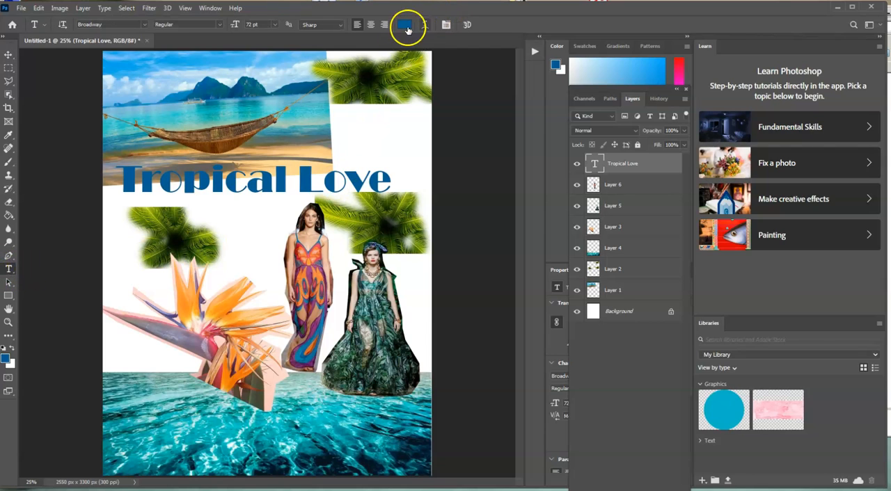
# Try to convert the whole Tropical Love title to 3D text.
pyautogui.click(187, 188)
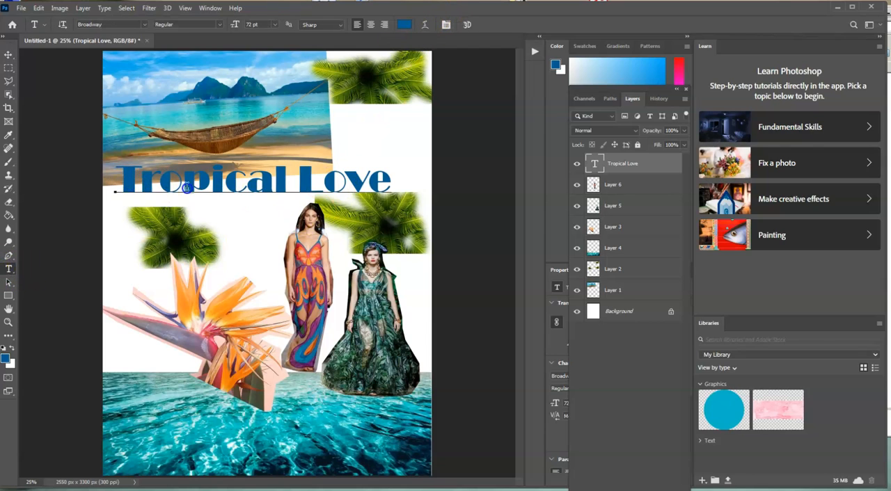
pyautogui.hotkey('ctrl', 'a')
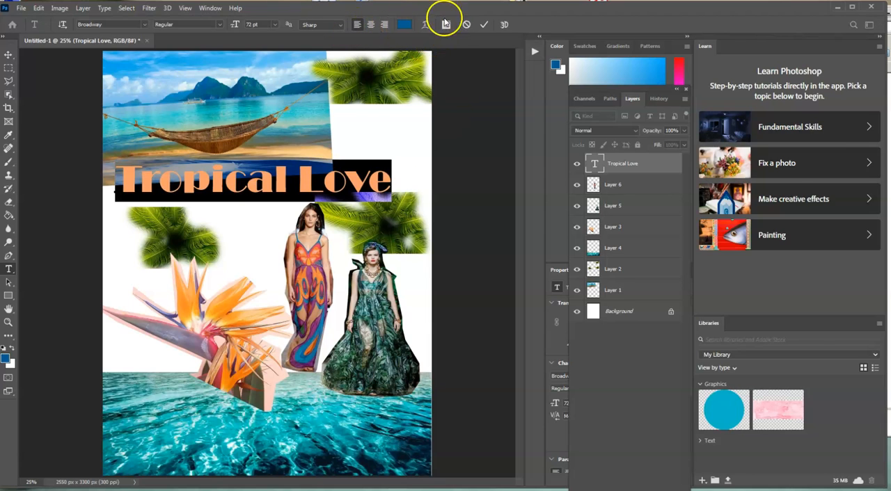
pyautogui.click(503, 26)
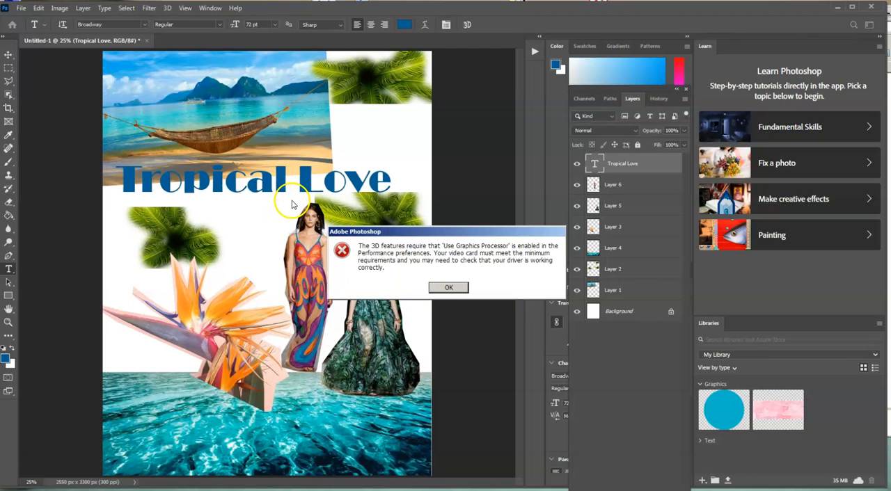
pyautogui.click(447, 288)
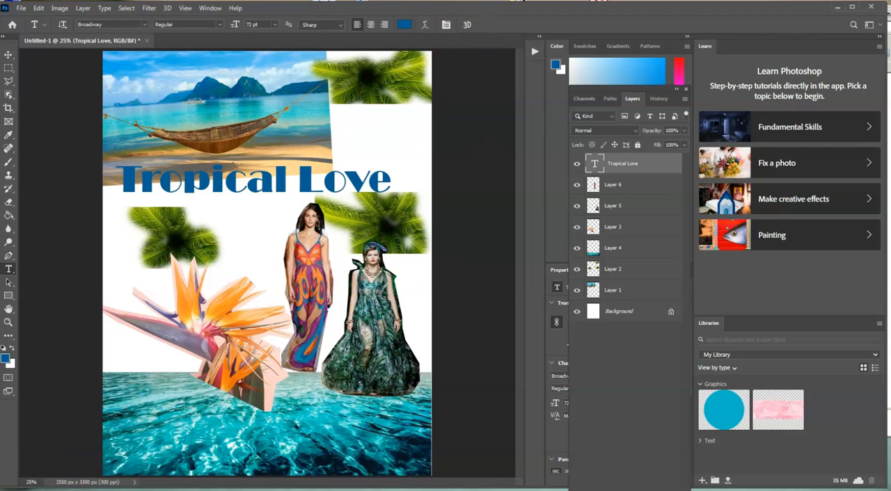
# Warp the Tropical Love title with a horizontal Arc, bend -7%, horizontal distortion +22%, vertical distortion -2%, and shift it slightly up and right.
pyautogui.click(425, 25)
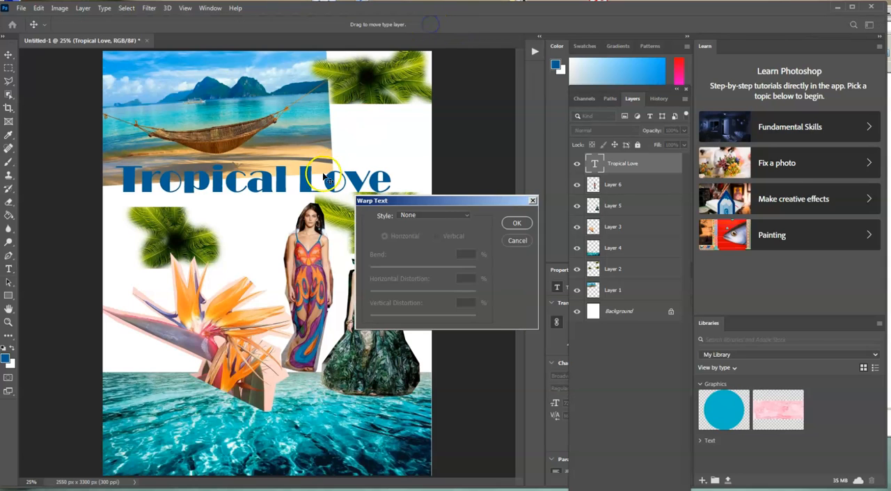
pyautogui.click(437, 217)
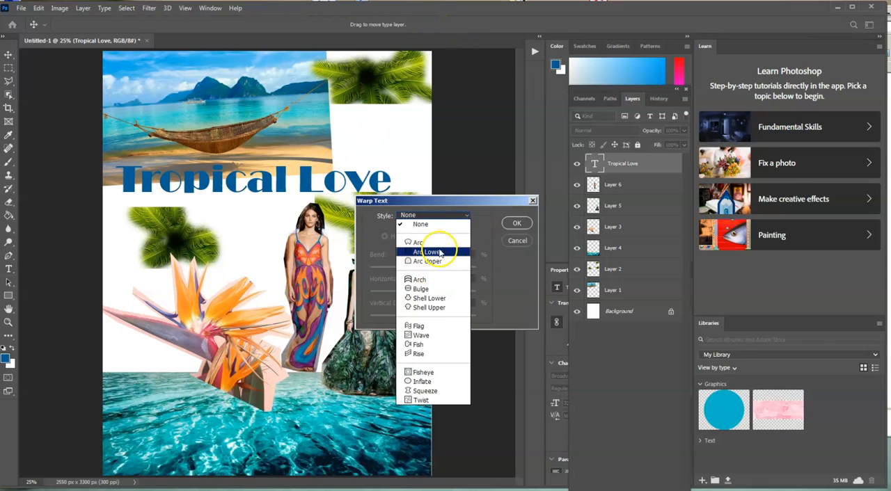
pyautogui.click(426, 240)
pyautogui.moveTo(449, 267); pyautogui.dragTo(424, 322)
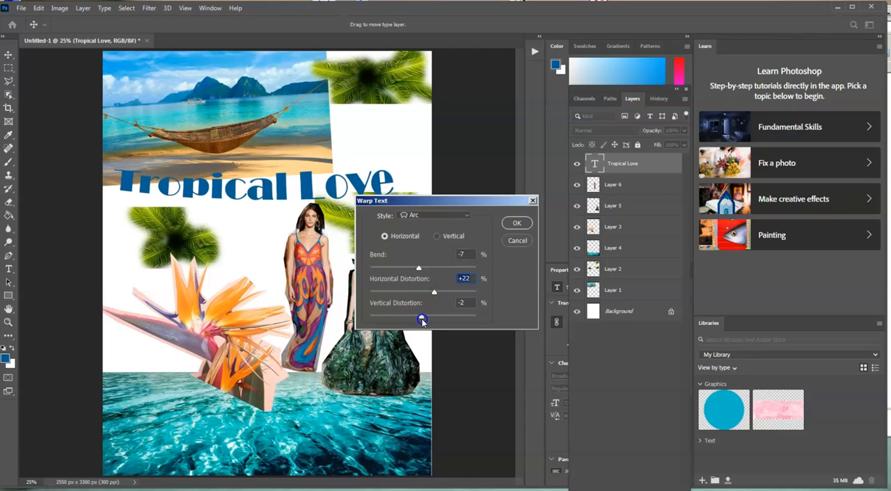
pyautogui.click(517, 223)
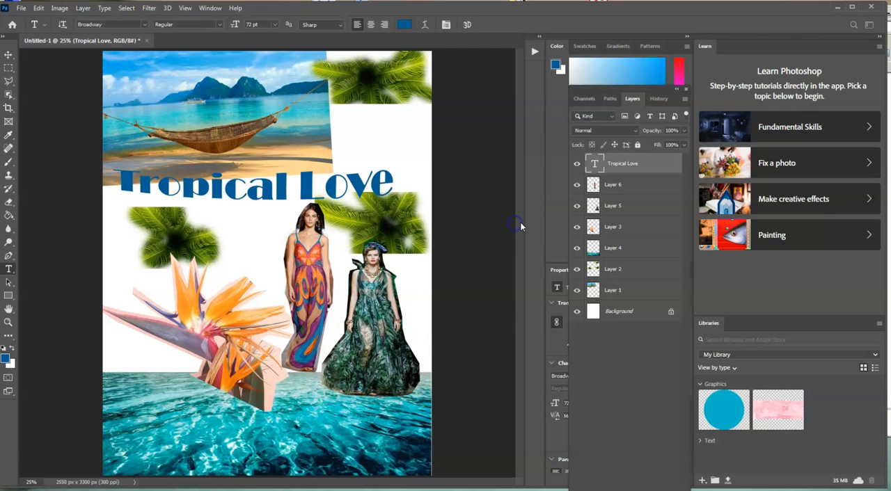
pyautogui.click(9, 55)
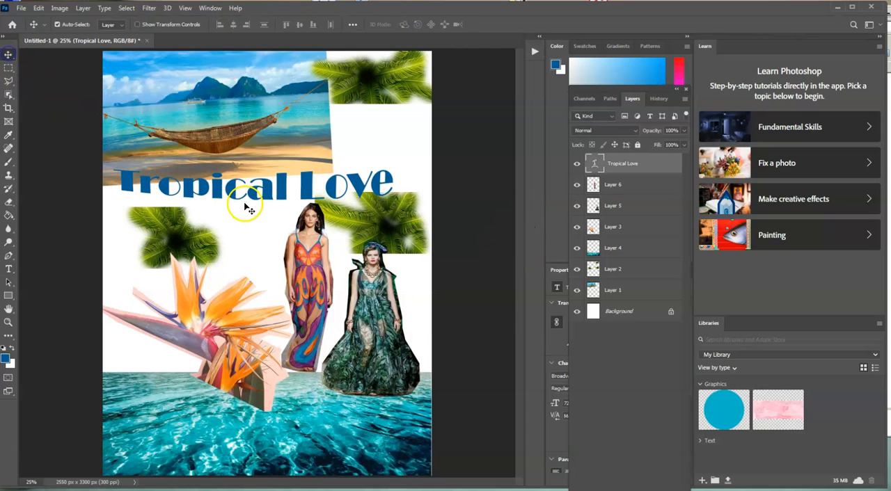
pyautogui.moveTo(280, 199); pyautogui.dragTo(252, 193)
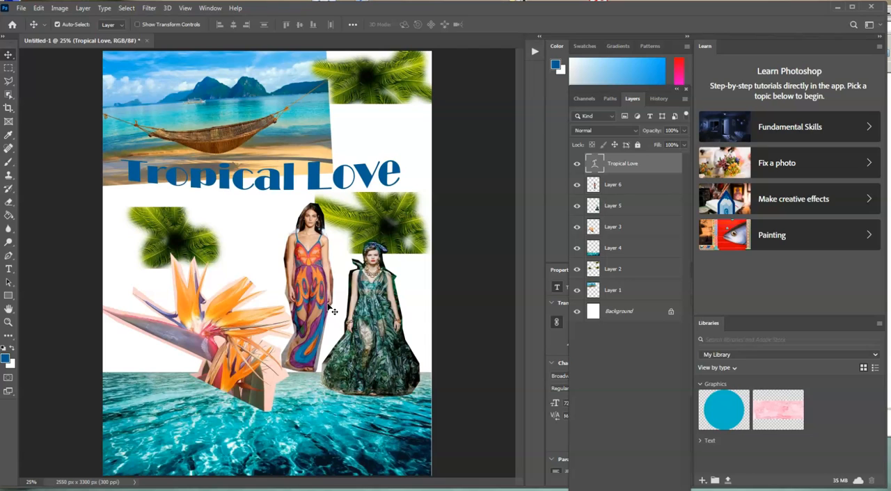
# Draw a small circular marquee selection in the white space between the left palm clone and the orange-dress model.
pyautogui.click(19, 72)
pyautogui.click(16, 71)
pyautogui.click(9, 70)
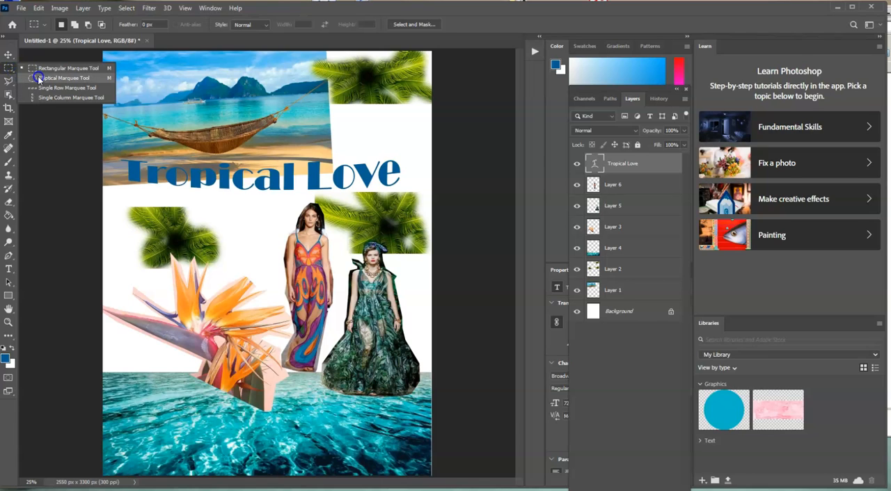
pyautogui.click(94, 78)
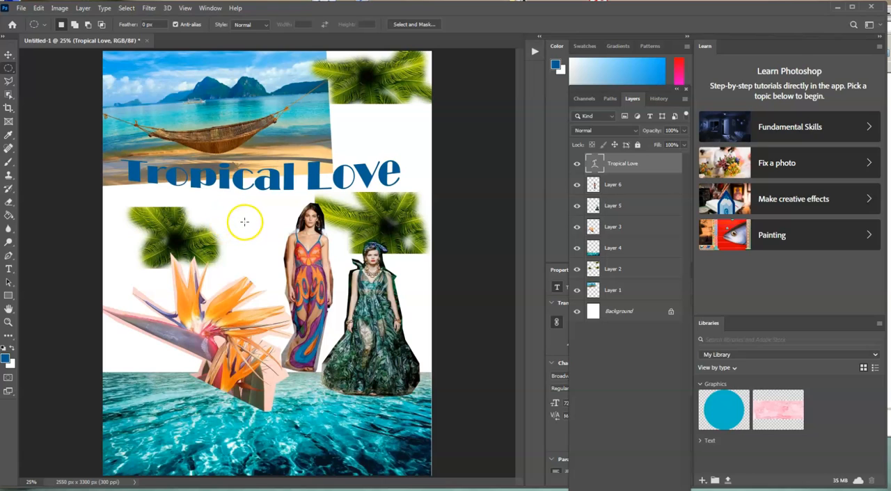
pyautogui.moveTo(217, 208); pyautogui.dragTo(261, 236)
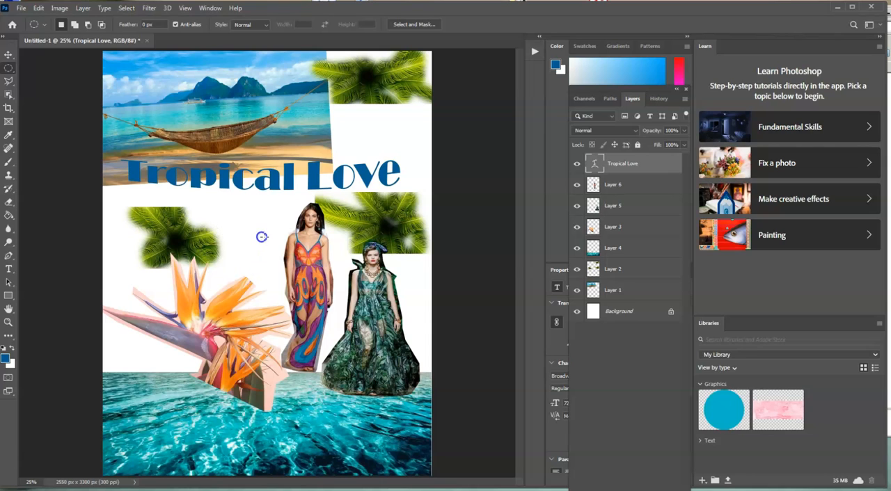
# Fill the circular selection on the Background layer with a teal sampled from the sea in the hammock photo.
pyautogui.click(655, 312)
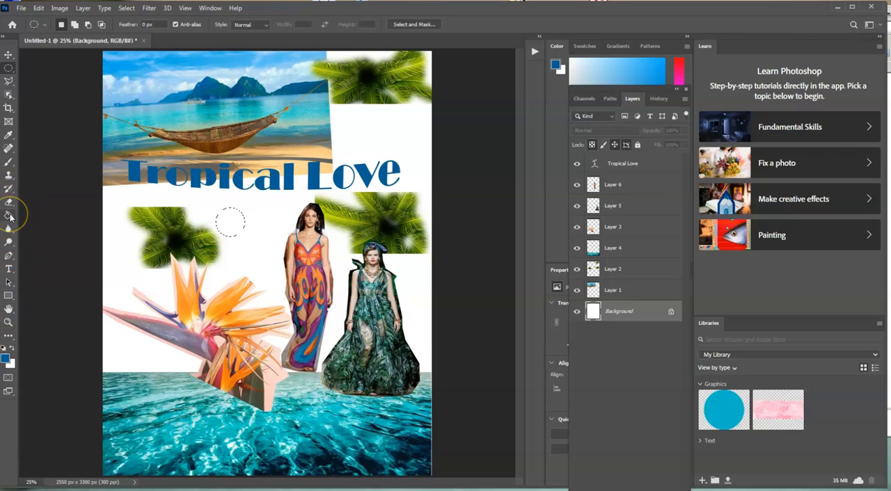
pyautogui.click(9, 147)
pyautogui.click(9, 136)
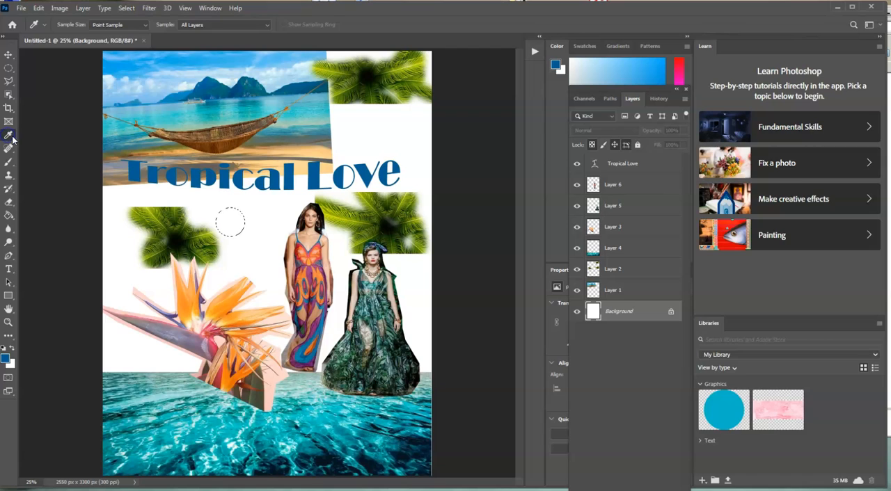
pyautogui.click(216, 113)
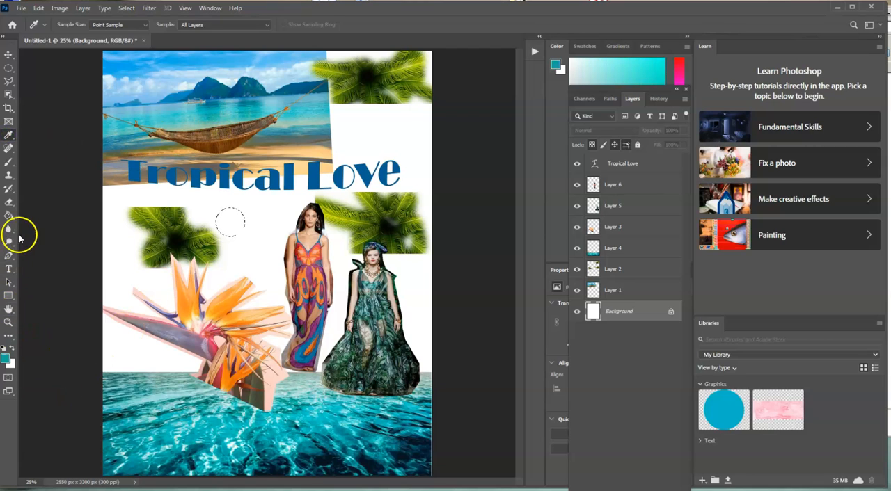
pyautogui.click(9, 216)
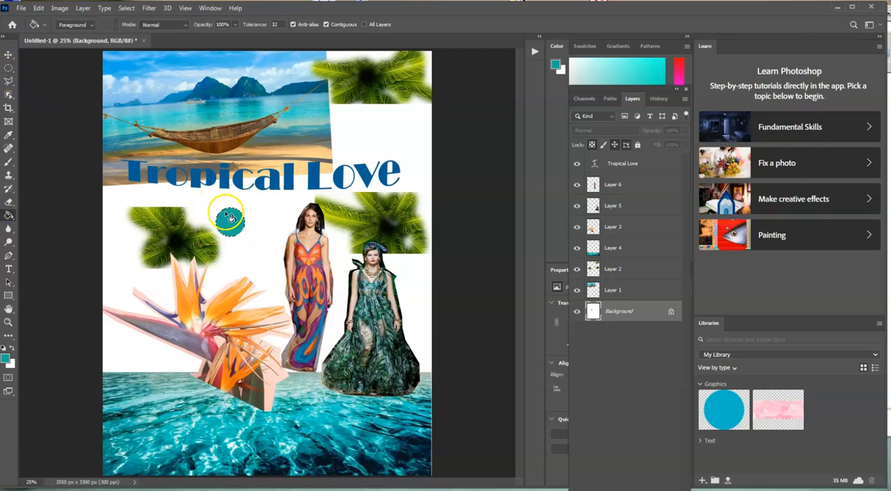
# Move the circular selection just right of the teal circle and fill it with a dark brown sampled from the hammock.
pyautogui.click(7, 69)
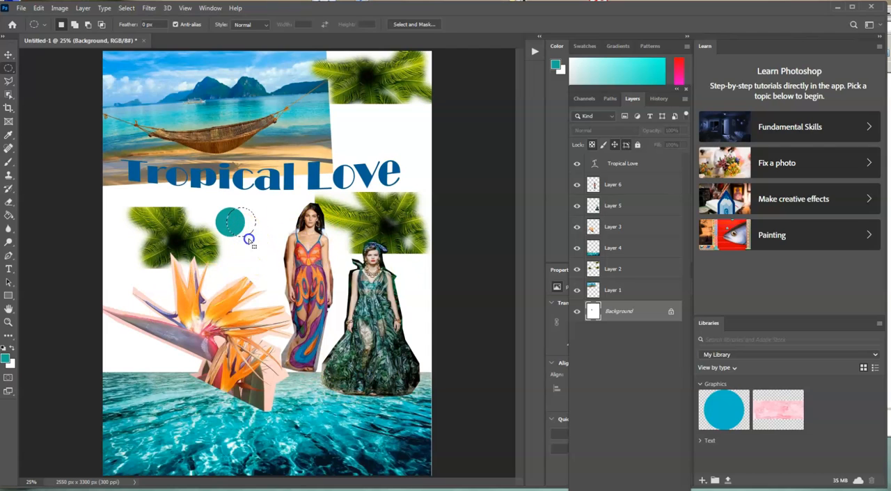
pyautogui.moveTo(269, 238); pyautogui.dragTo(269, 233)
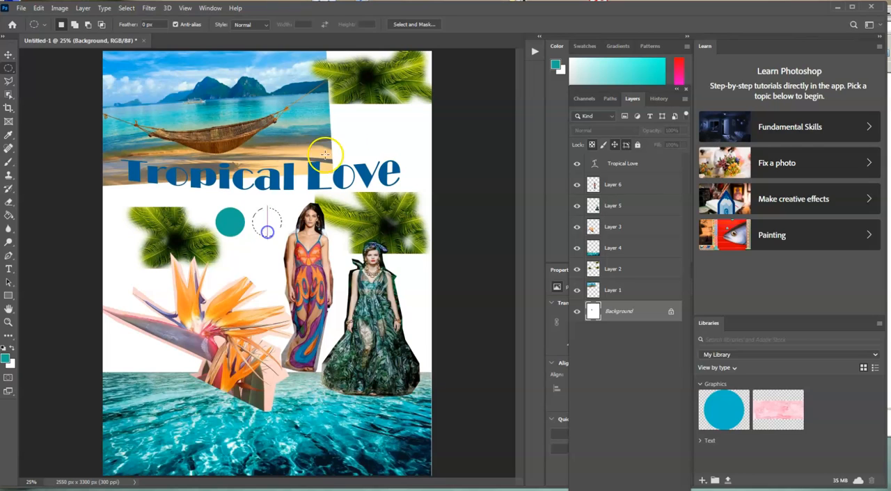
pyautogui.click(8, 135)
pyautogui.click(243, 139)
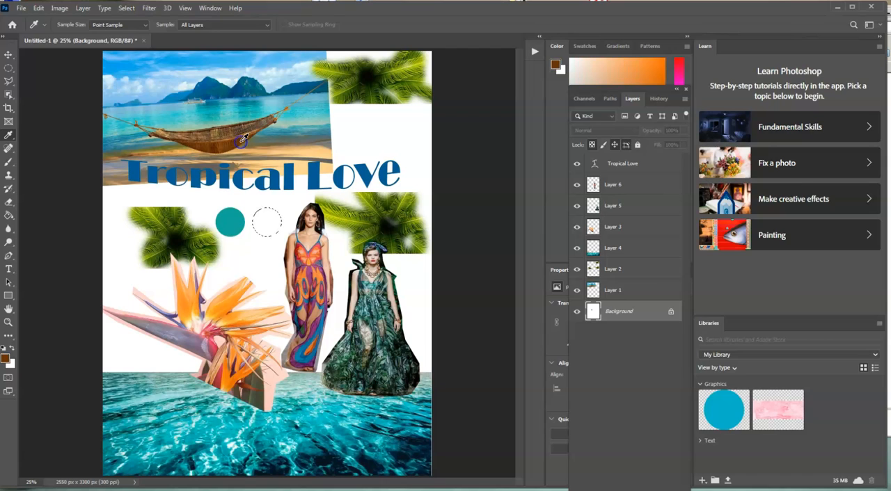
pyautogui.click(9, 217)
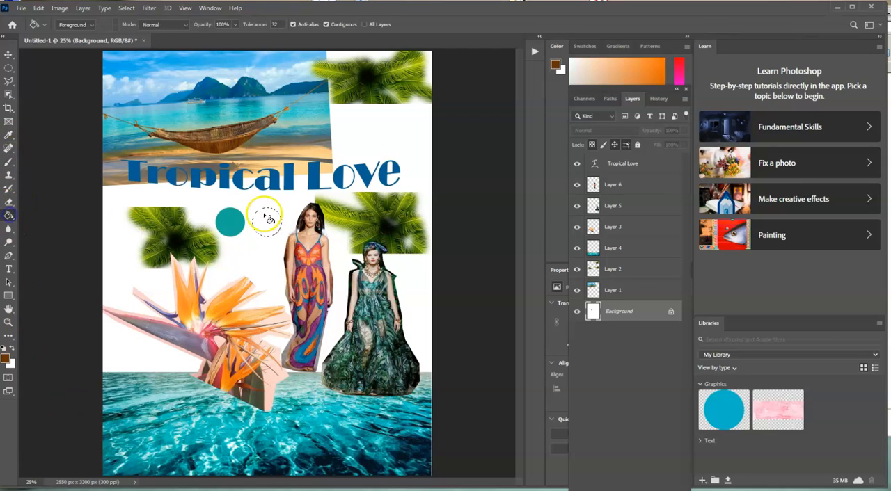
# Move the circular selection to the white area below the upper palm and fill it with an orange sampled from the flower petals.
pyautogui.click(8, 67)
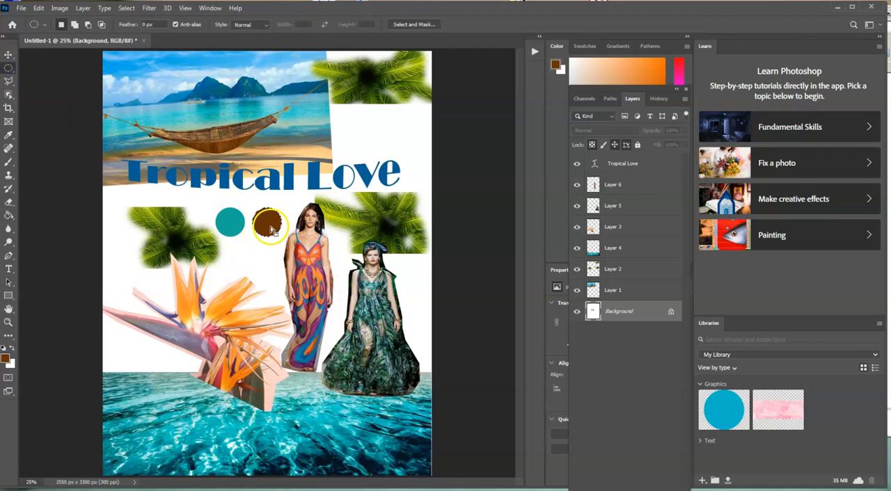
pyautogui.moveTo(269, 230); pyautogui.dragTo(363, 135)
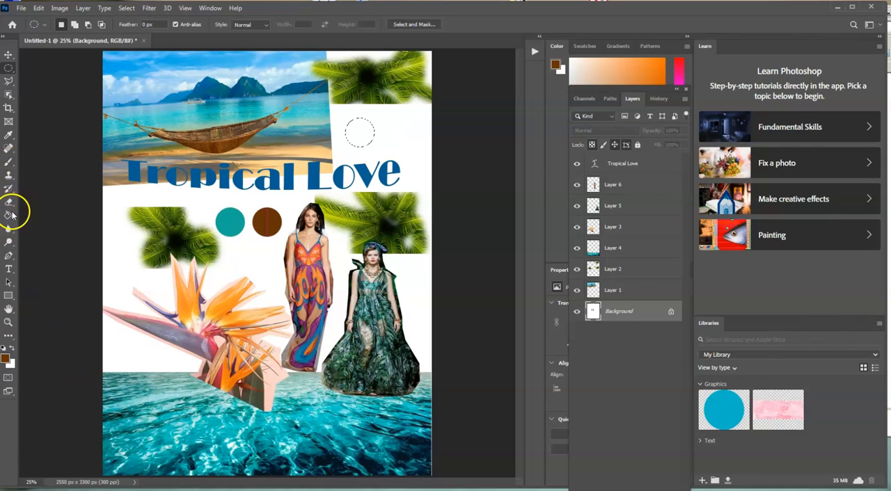
pyautogui.click(9, 135)
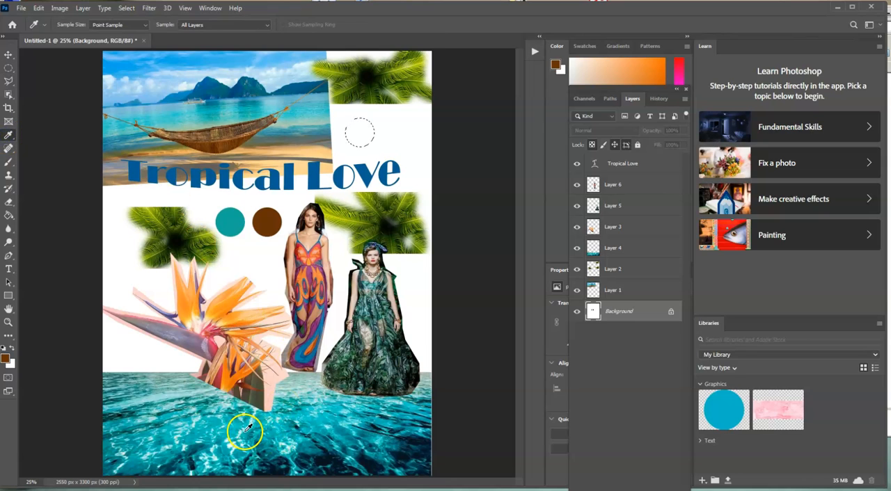
pyautogui.click(221, 304)
pyautogui.click(14, 218)
pyautogui.click(359, 133)
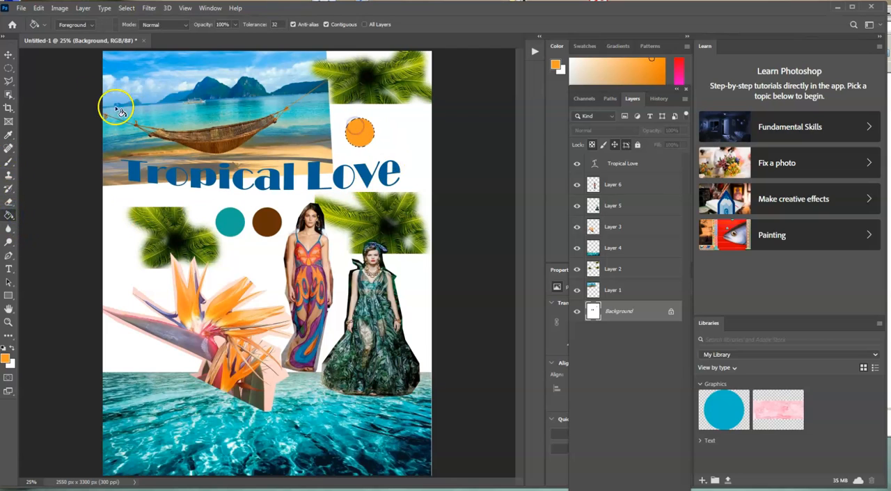
# Move the circular selection just right of the orange circle, fill it with a mauve sampled from the flower, and deselect.
pyautogui.click(9, 70)
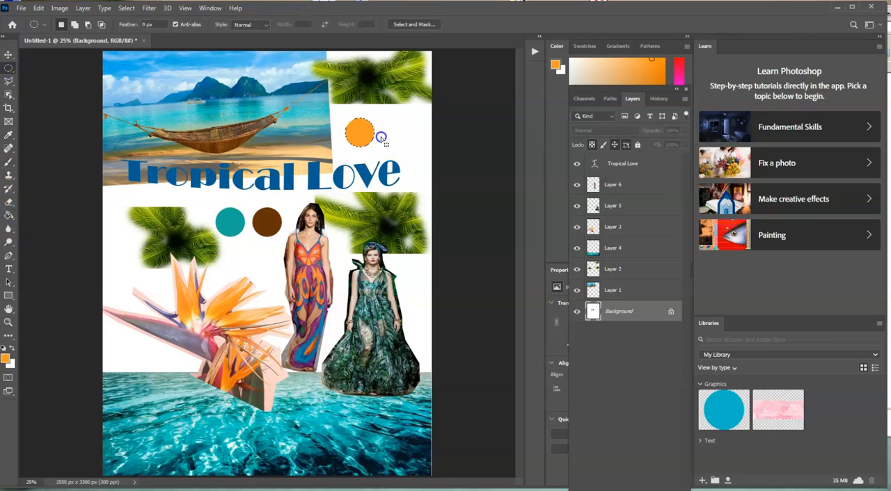
pyautogui.moveTo(393, 136); pyautogui.dragTo(401, 133)
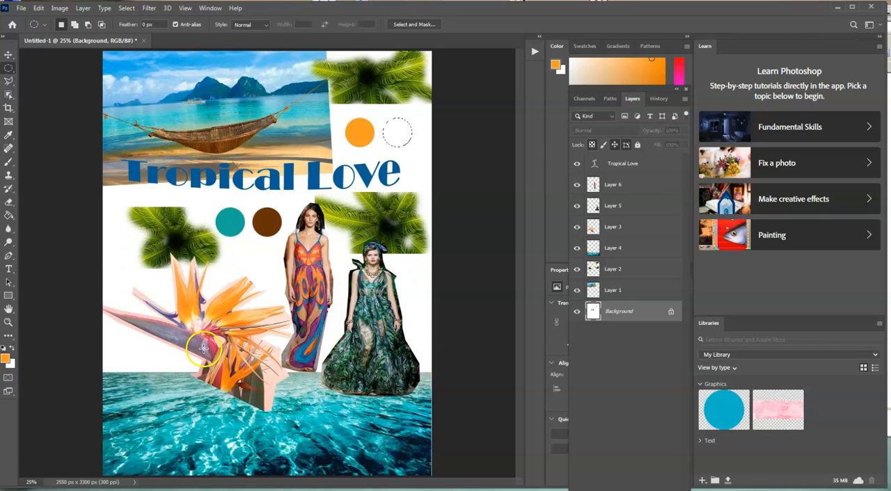
pyautogui.click(9, 135)
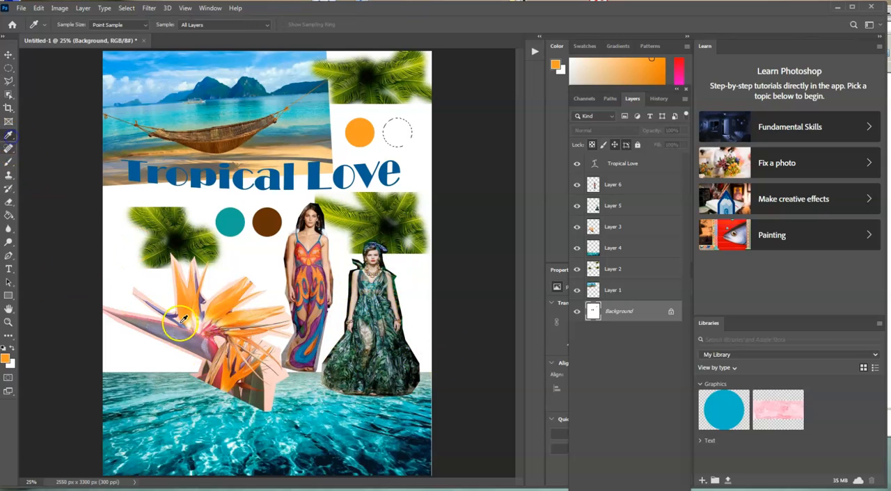
pyautogui.click(192, 340)
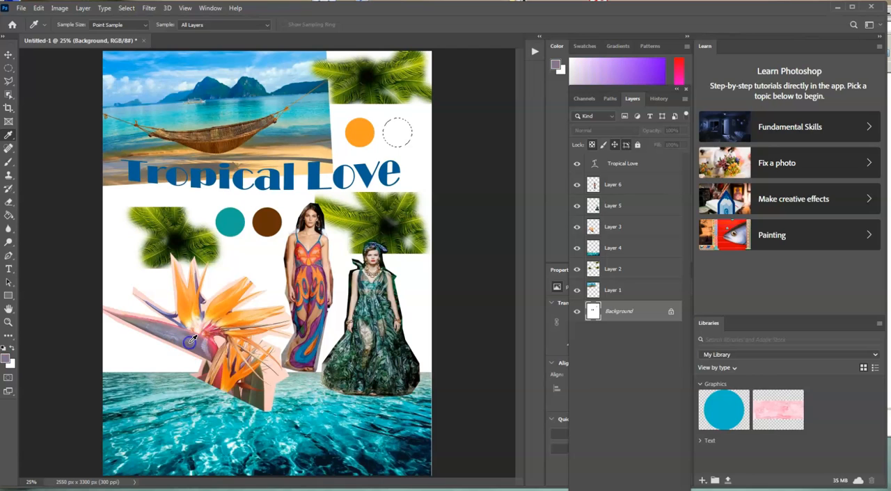
pyautogui.click(202, 341)
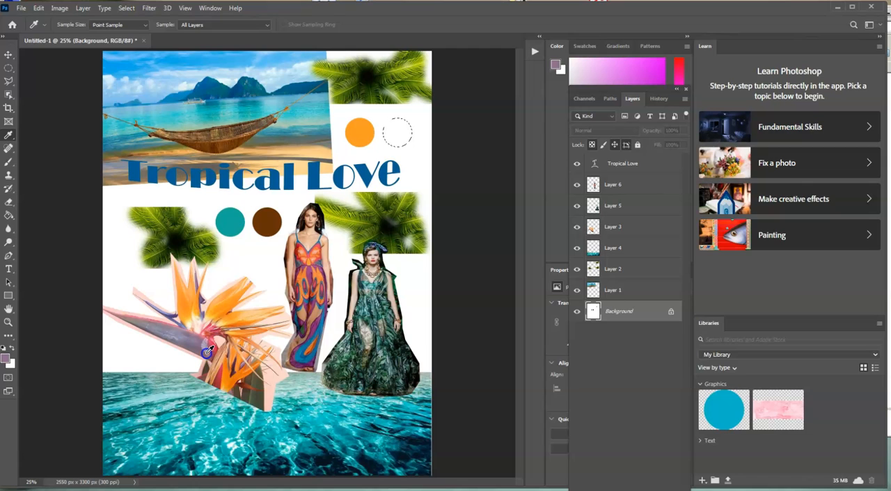
pyautogui.click(10, 216)
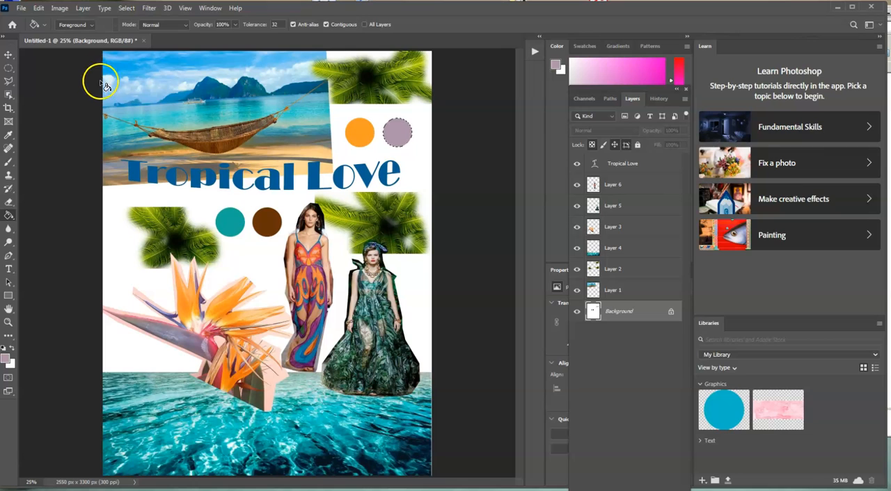
pyautogui.click(122, 8)
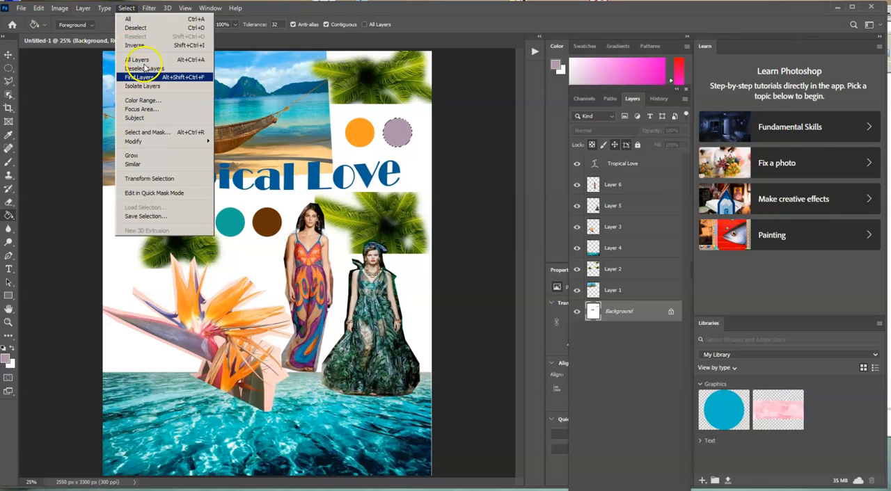
pyautogui.click(155, 29)
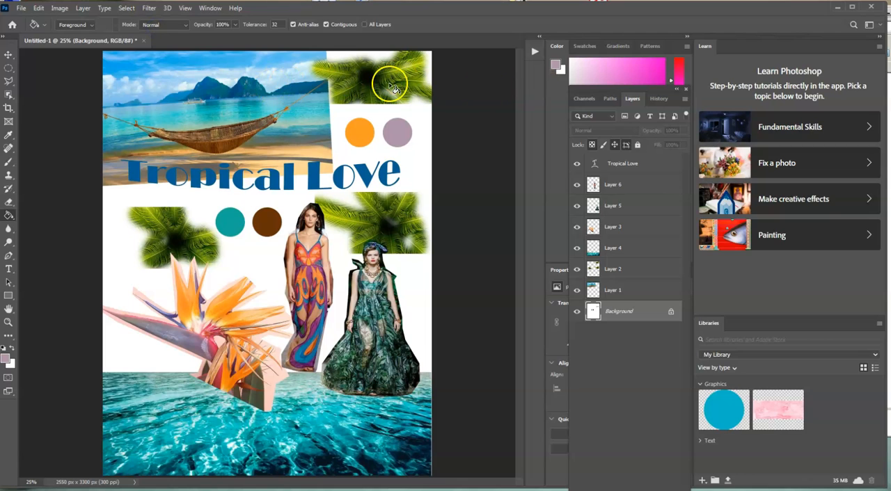
# Save the document as the Photoshop file Mood board 1 in the Images for class 1 folder, with Maximize Compatibility on.
pyautogui.click(22, 9)
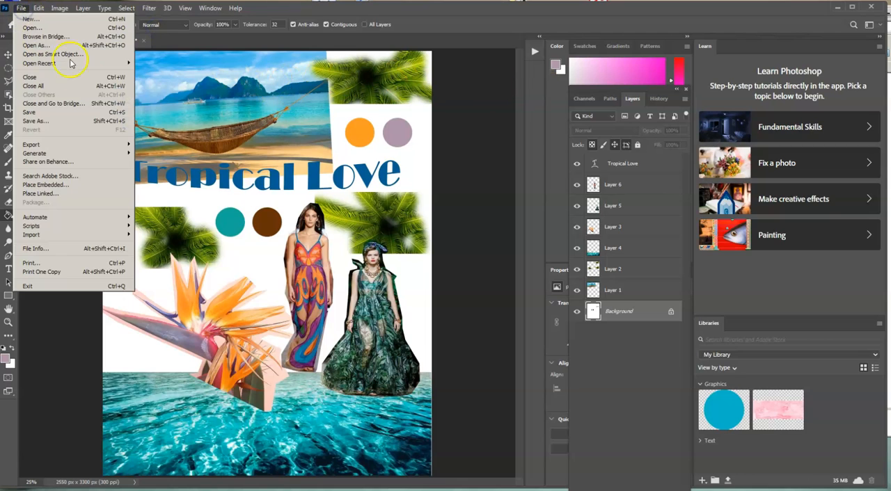
pyautogui.click(89, 112)
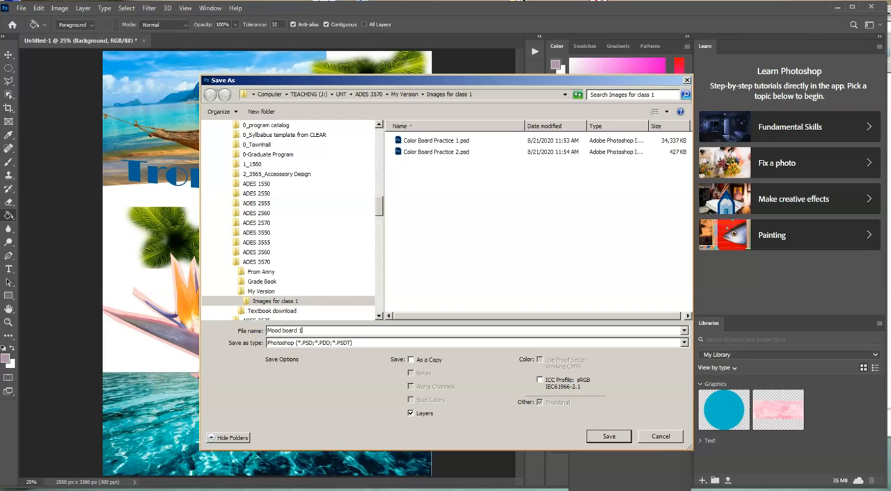
pyautogui.press('Return')
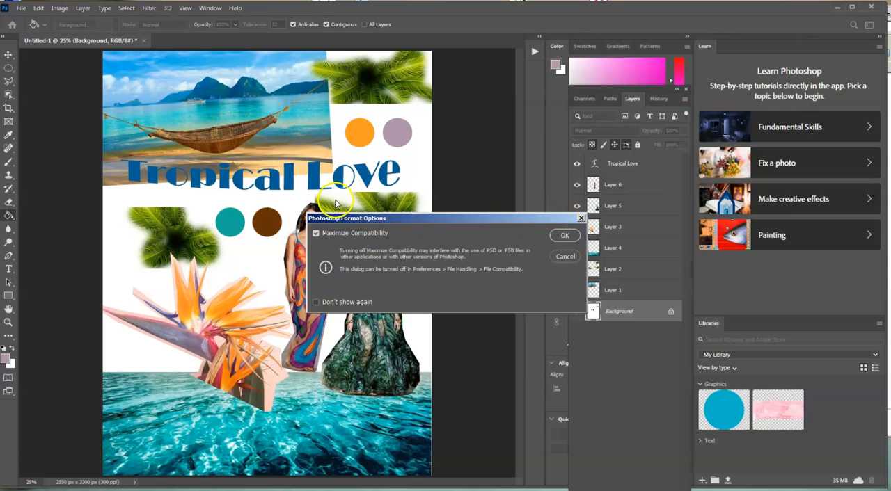
pyautogui.click(565, 236)
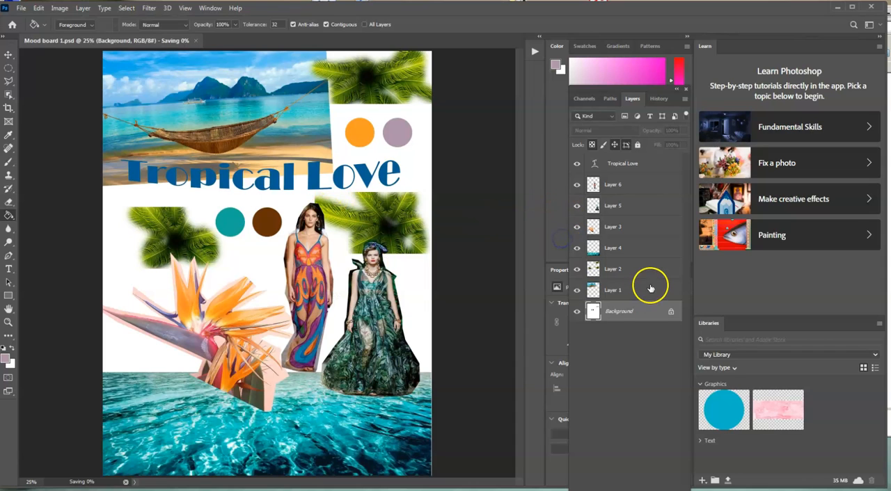